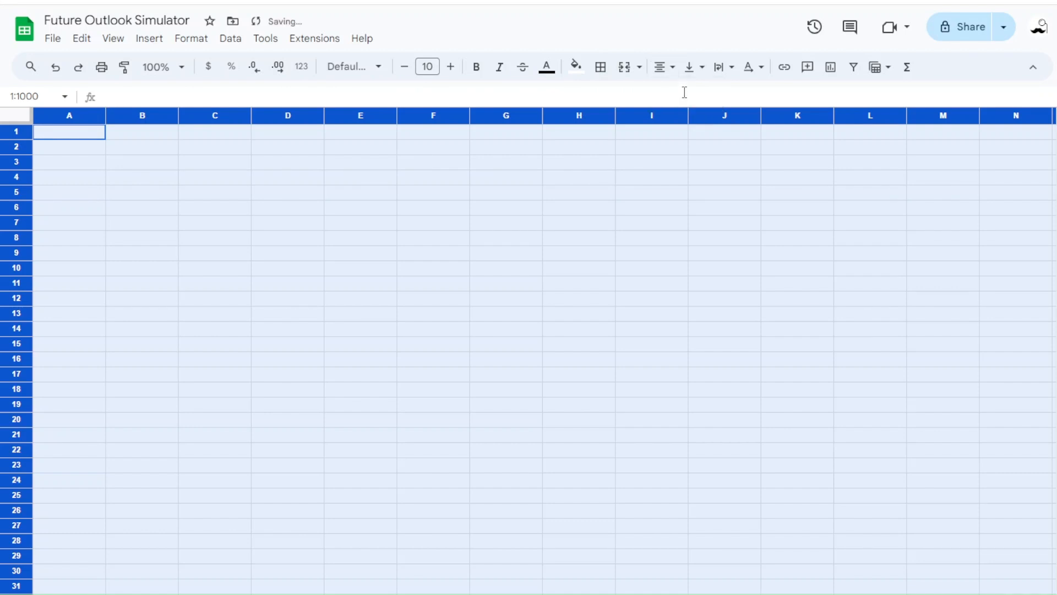
Vertically centre the contents of every cell in the sheet
left_click(689, 66)
left_click(715, 98)
Enter the row 1 labels "Starting Principle" in A1, "Annual Contribution" in C1 and "Annual Dividend Yield" in E1
left_click(71, 134)
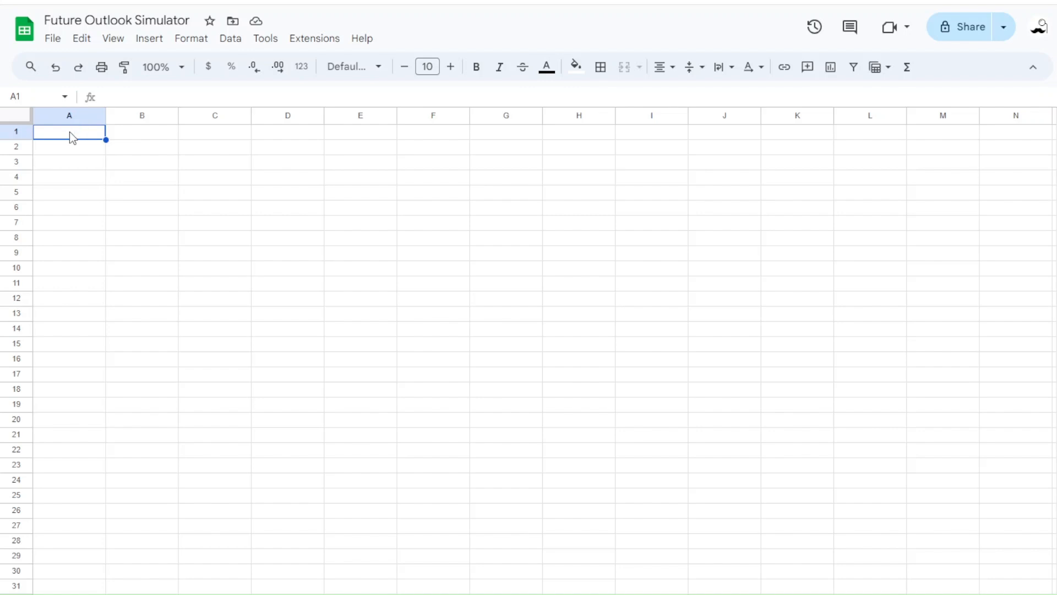
type("Starti")
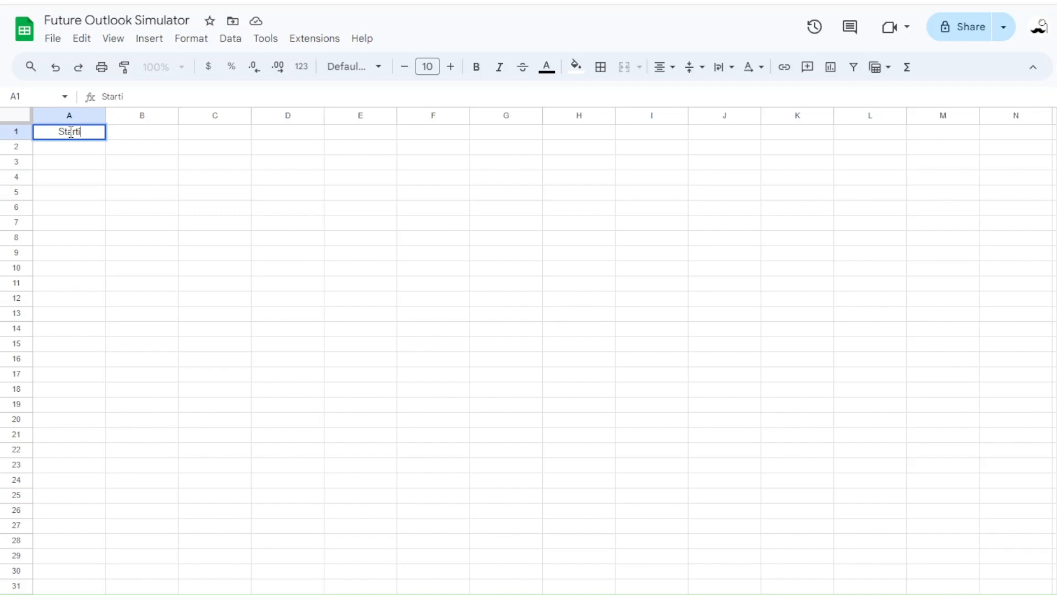
type("ng Principle")
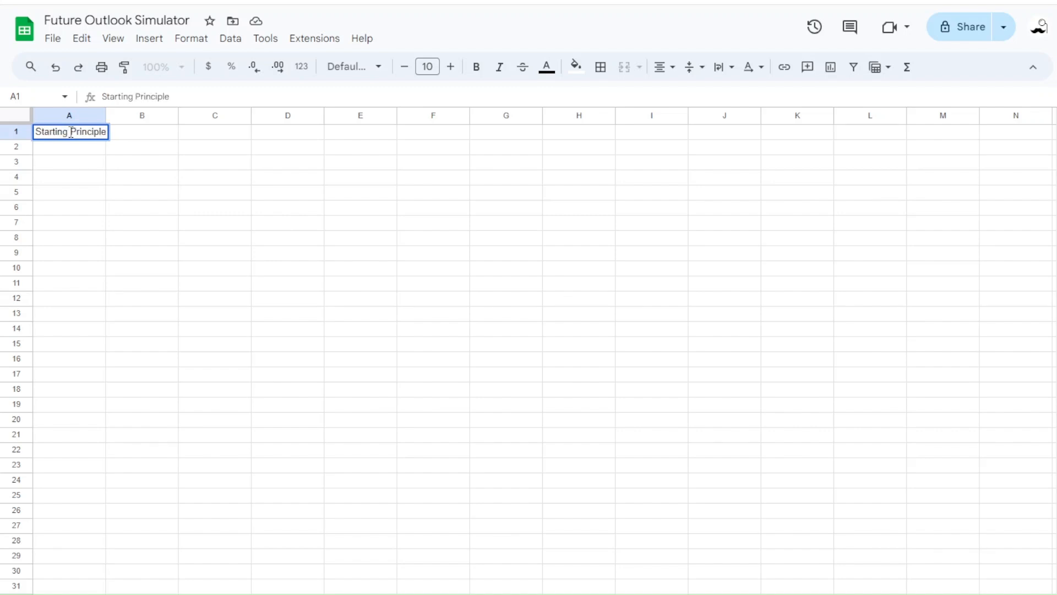
key("Tab")
key("Tab")
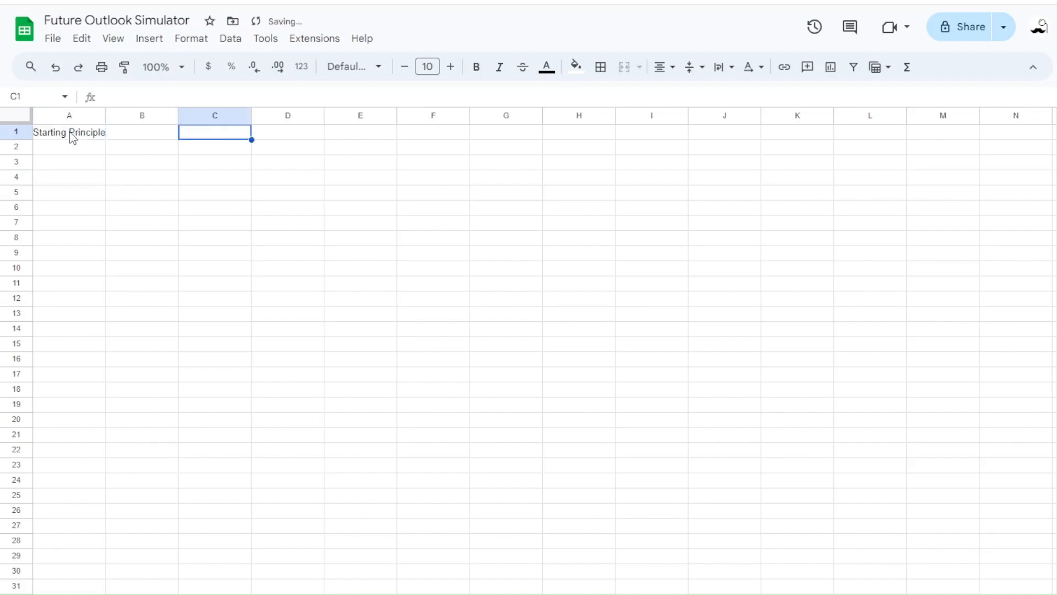
type("Annu")
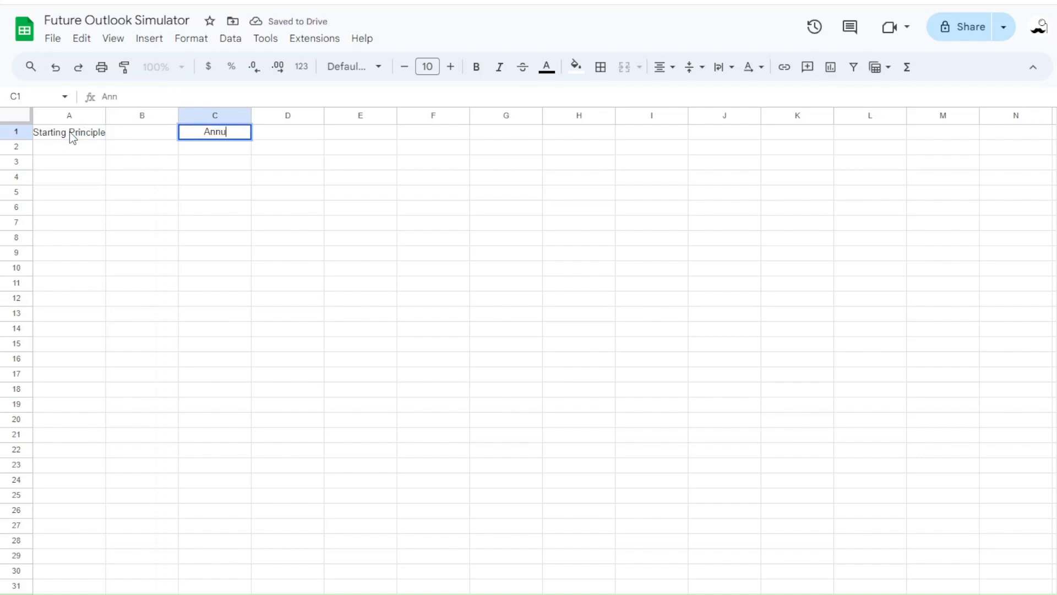
type("al Contribution")
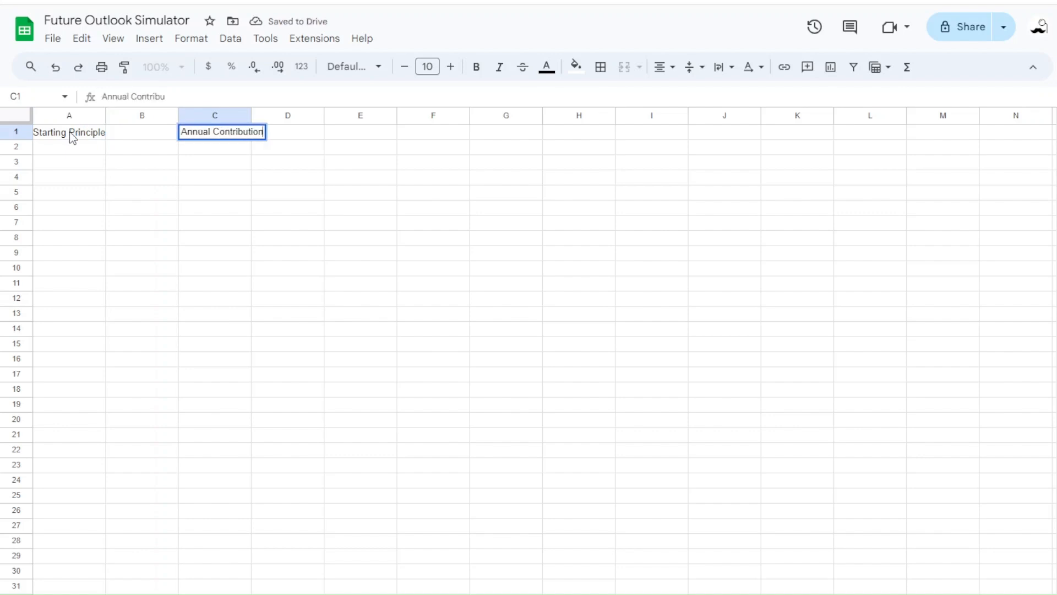
key("Tab")
key("Tab")
type("Annual Dividend Yield")
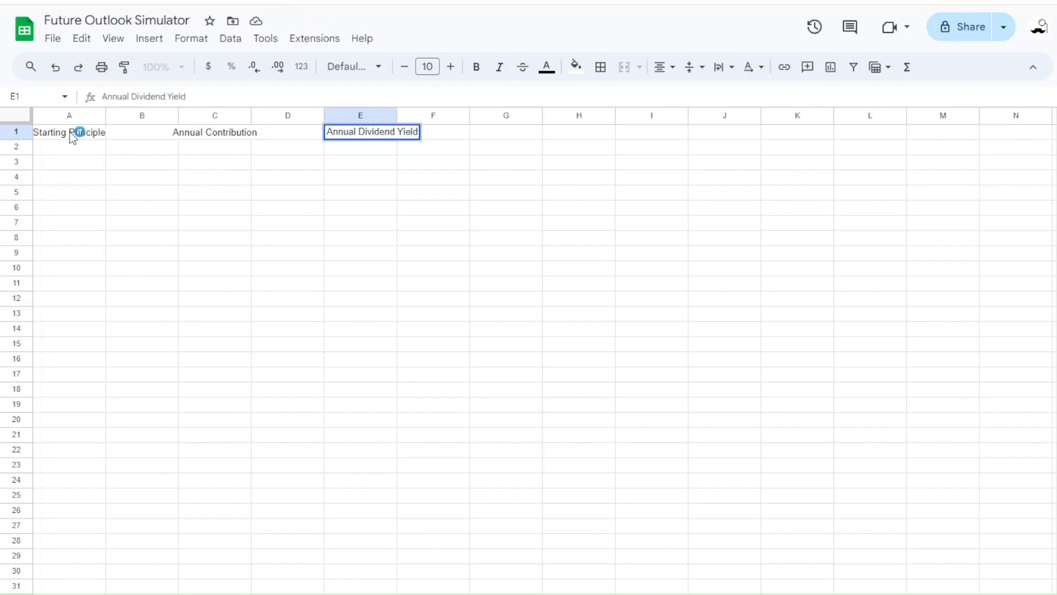
Enter the label "Expected Dividend Increase" in cell A3
key("shift+Tab")
key("shift+Tab")
key("shift+Tab")
key("shift+Tab")
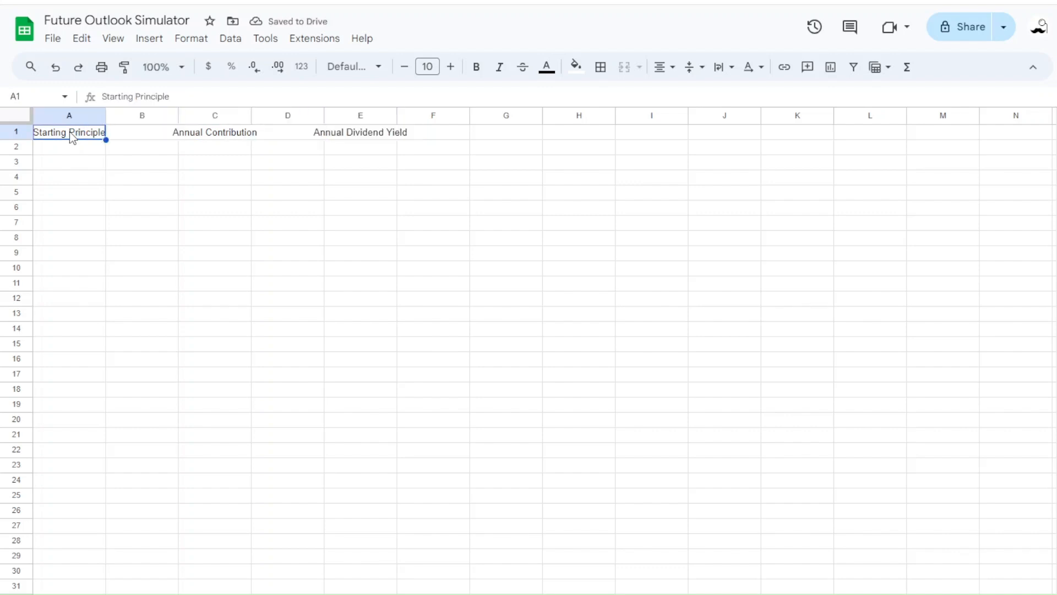
key("Down")
key("Down")
type("Expected Dividend Increase")
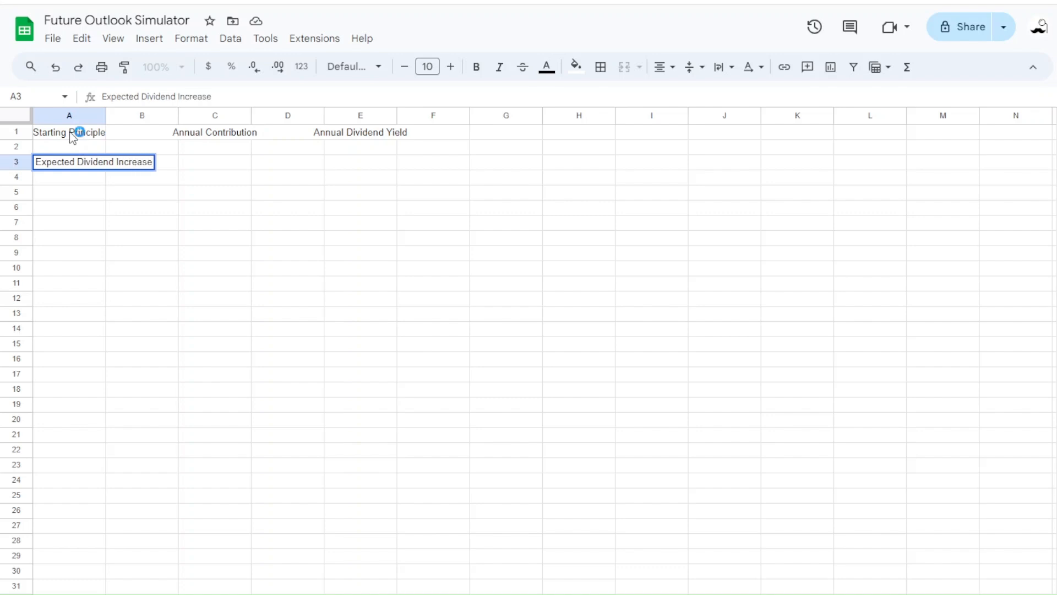
Enter the label "Expected Price Appreciation" in cell D3
key("Tab")
key("Tab")
key("Tab")
type("Ex")
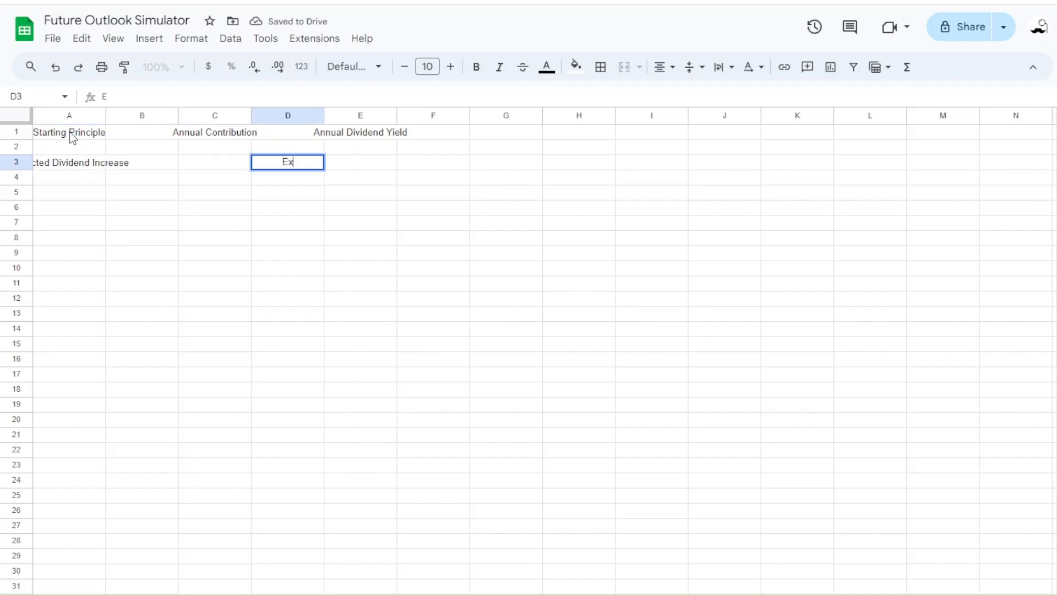
type("pected Price P")
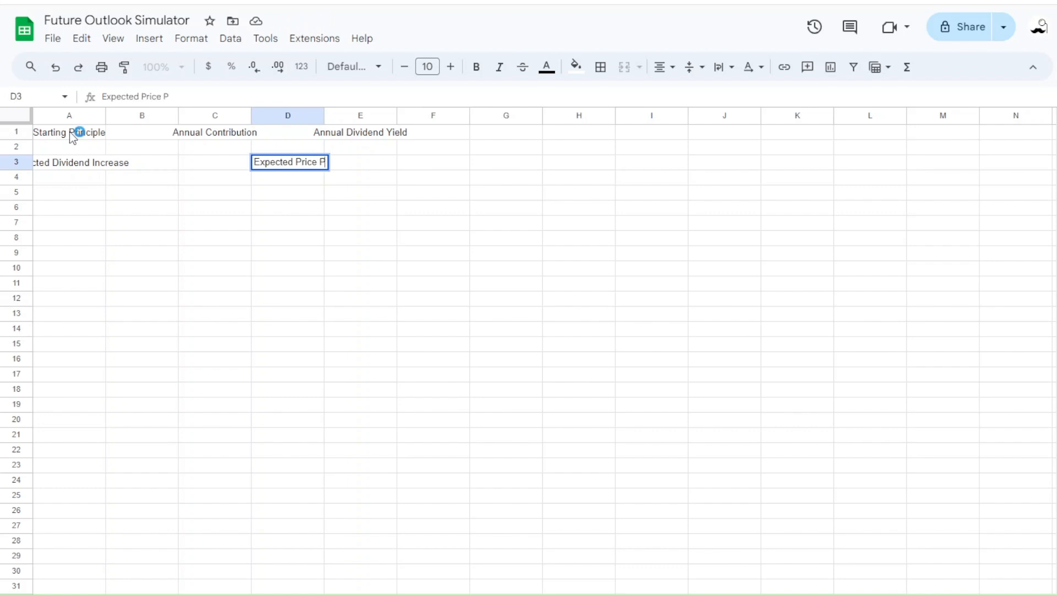
key("BackSpace")
type("Appreciation")
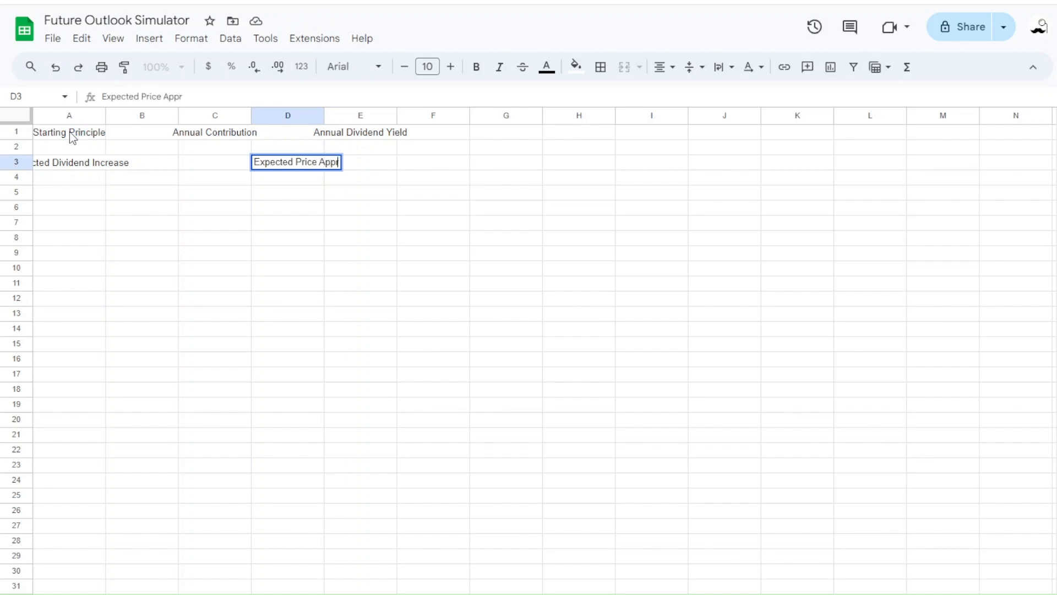
key("Return")
Enter the labels "Portfolio Value at Year" in A5 and "Dividend Income Year" in C5
key("Return")
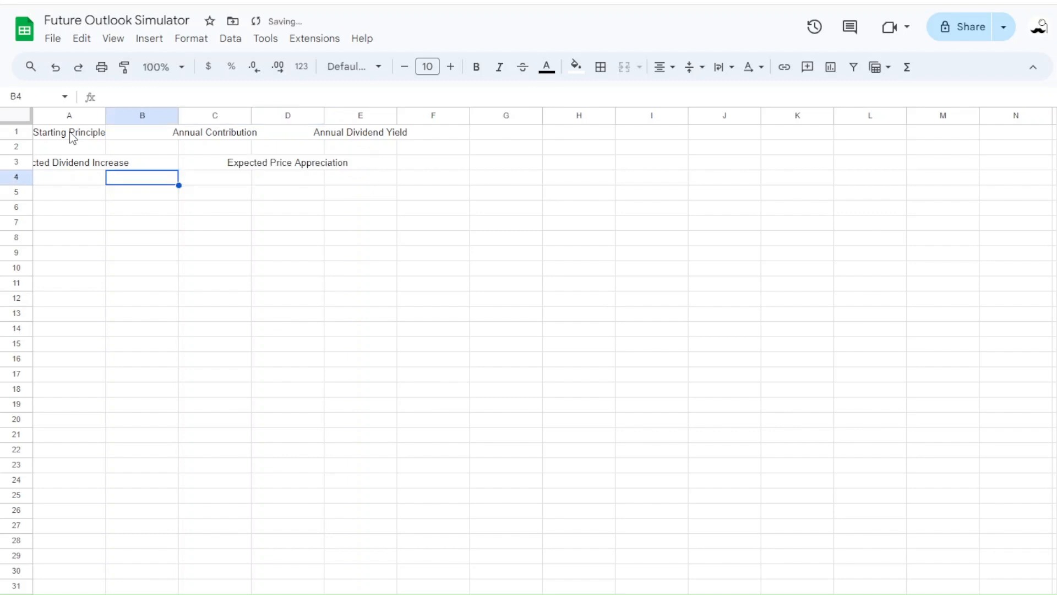
type("P")
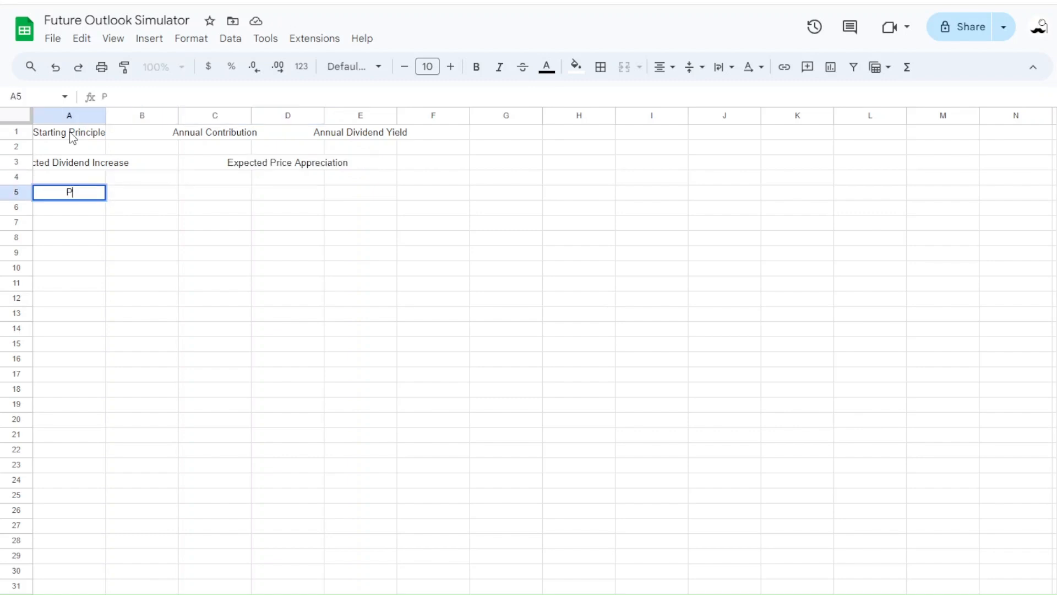
type("ortfolio Value ")
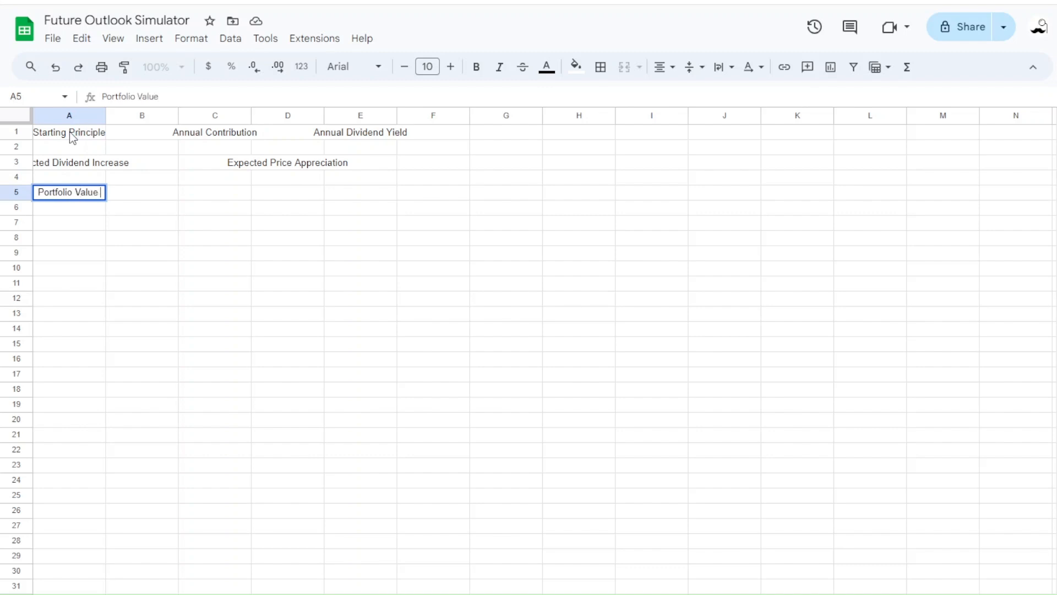
type("at Year")
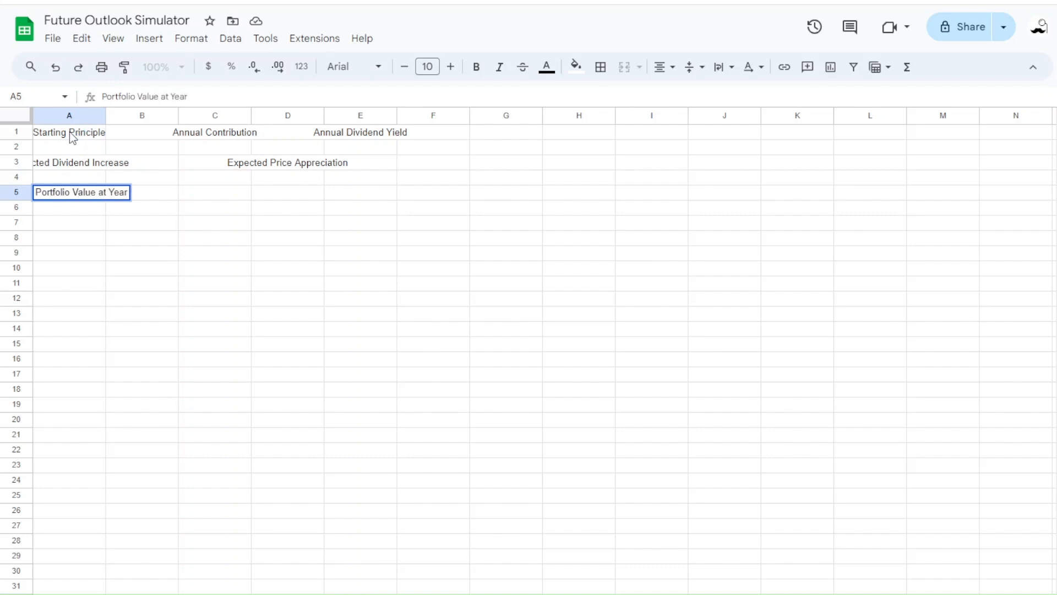
key("Tab")
key("Tab")
type("Dividend Income Year")
key("Return")
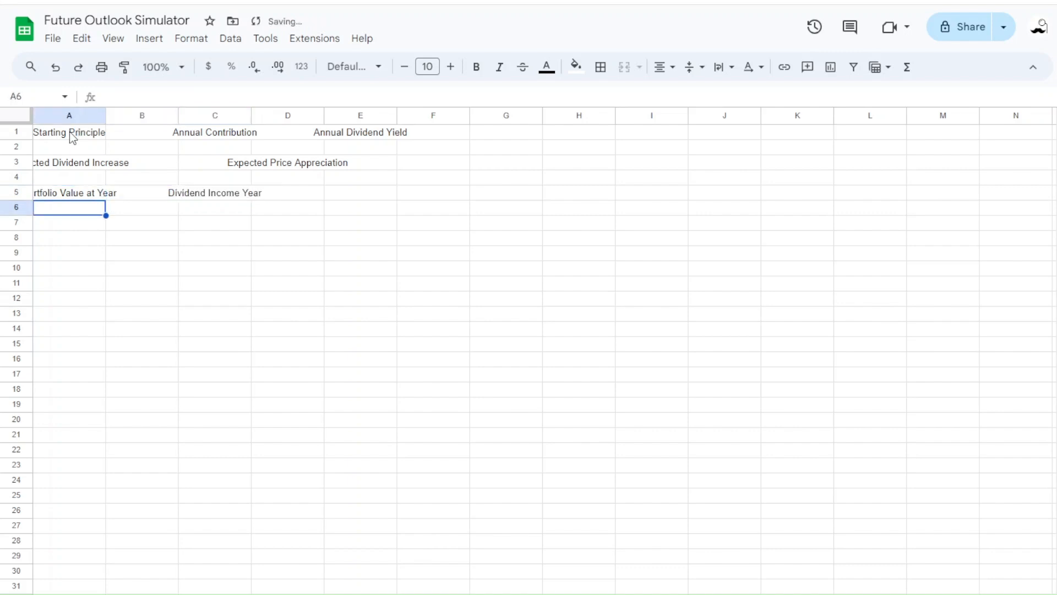
Enter the label "Total Return at Year" in cell A7
key("Down")
type("Total Return at Year")
key("Tab")
key("Tab")
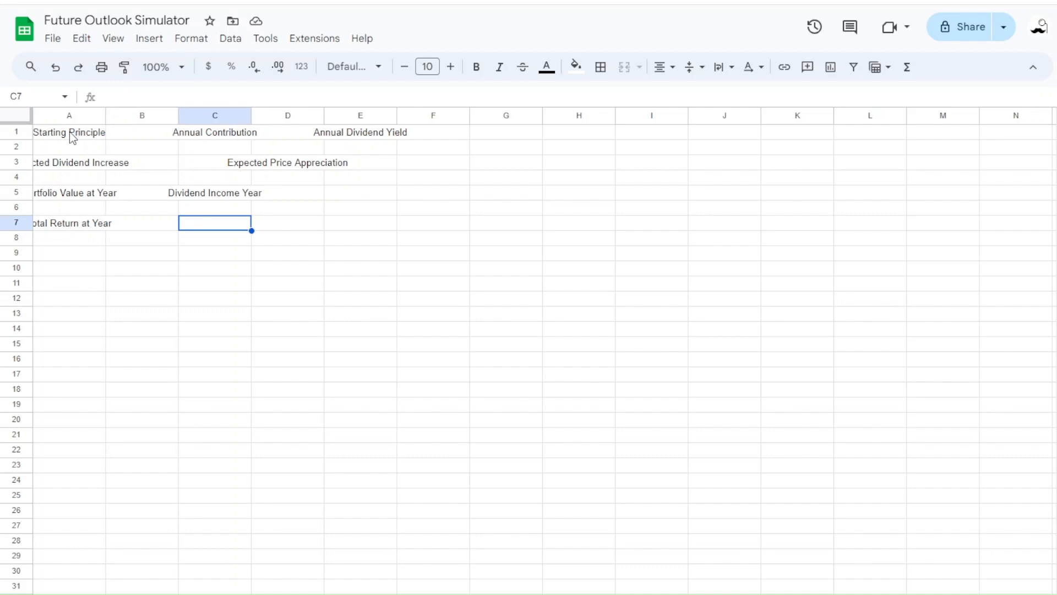
Move the "Dividend Income Year" label from C5 to D5
key("Up")
key("Up")
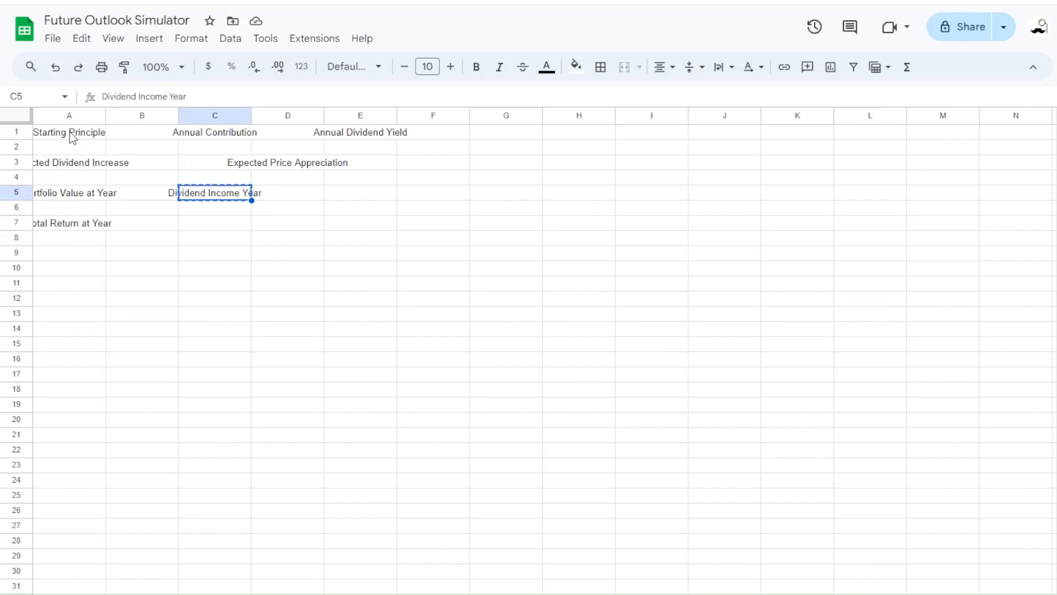
key("ctrl+c")
key("Right")
key("ctrl+v")
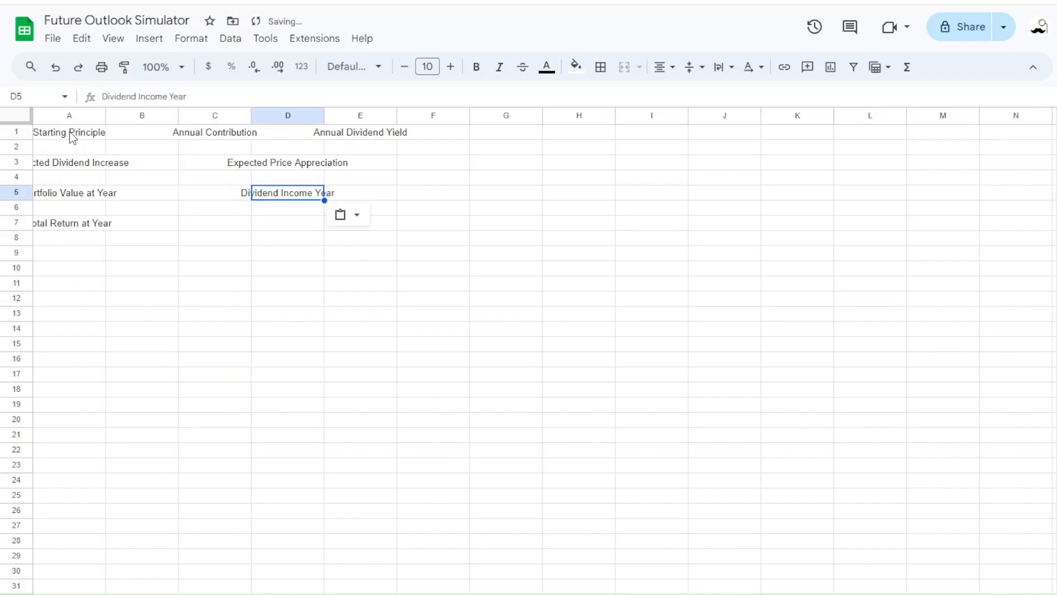
Enter the label "Total Dividend Earned by Year" in cell D7
key("Down")
key("Down")
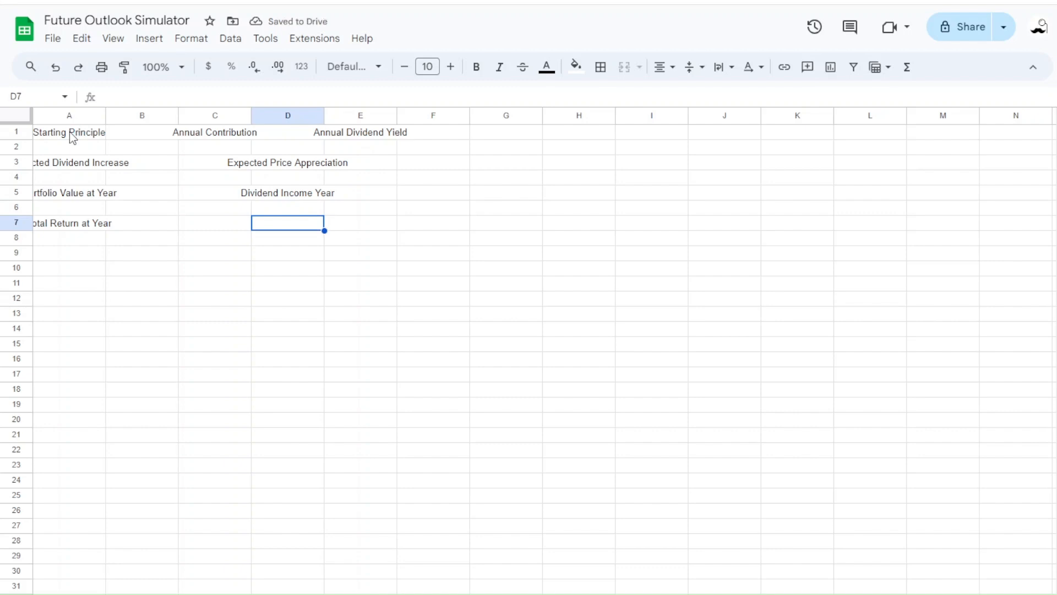
type("Total ")
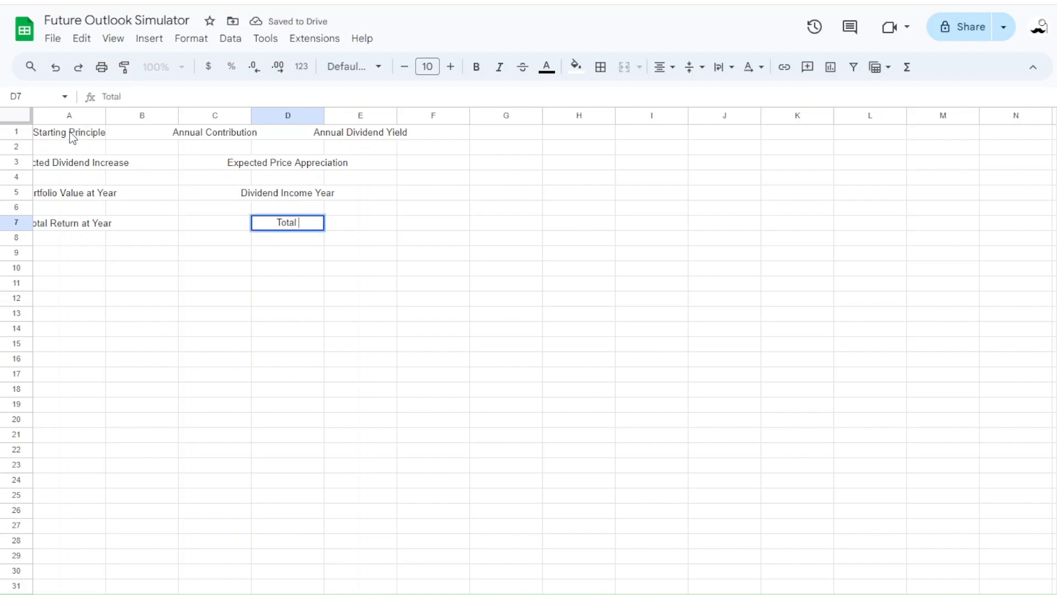
type("Dividend ")
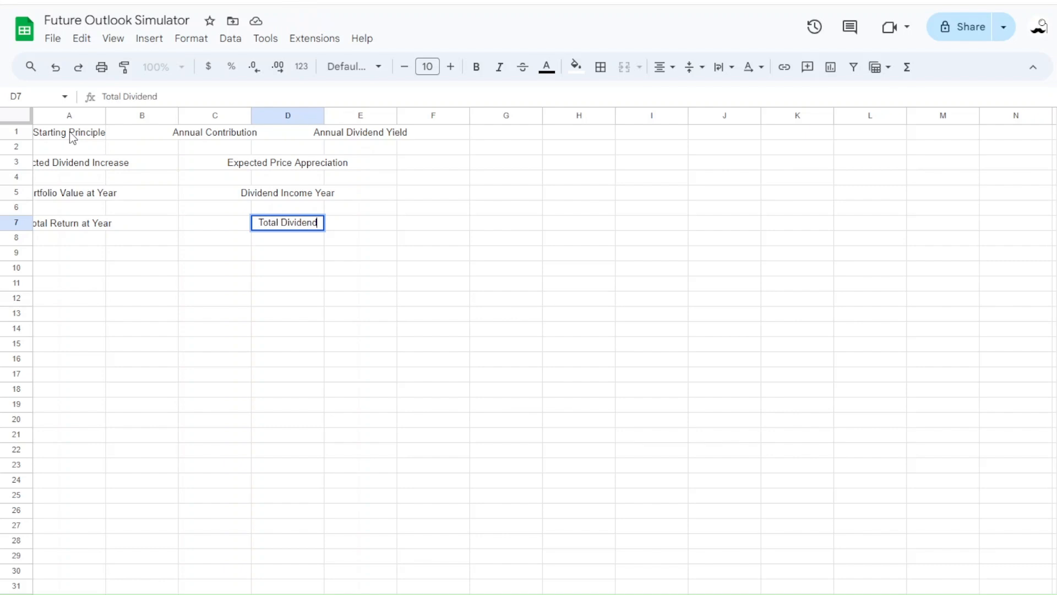
type("Earned by")
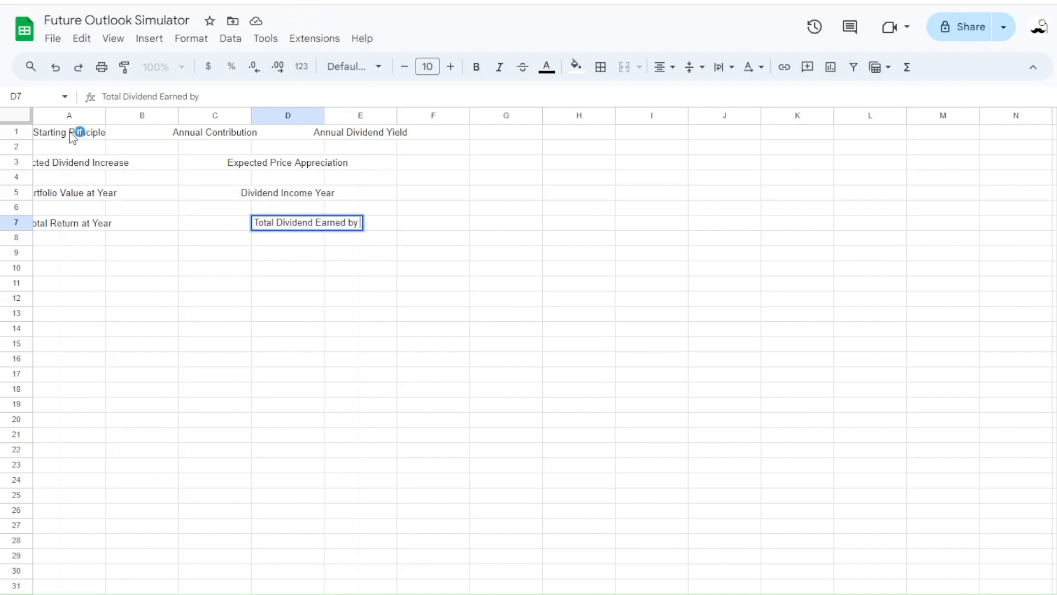
type(" Year")
key("Return")
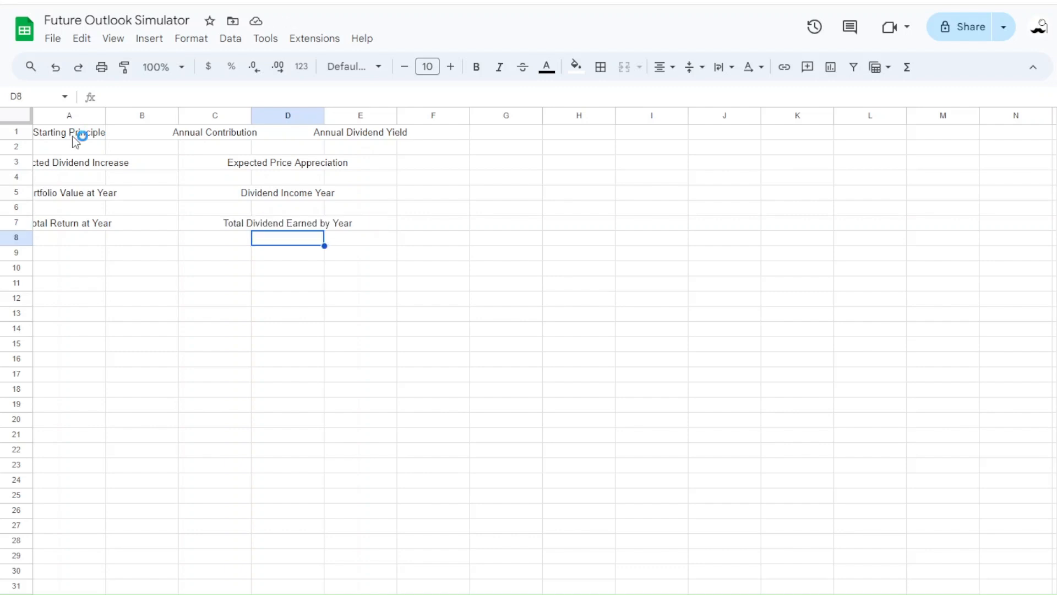
Merge A1:B1 around the "Starting Principle" label and give the merged cell a dark blue fill
left_click_drag(77, 136, 115, 137)
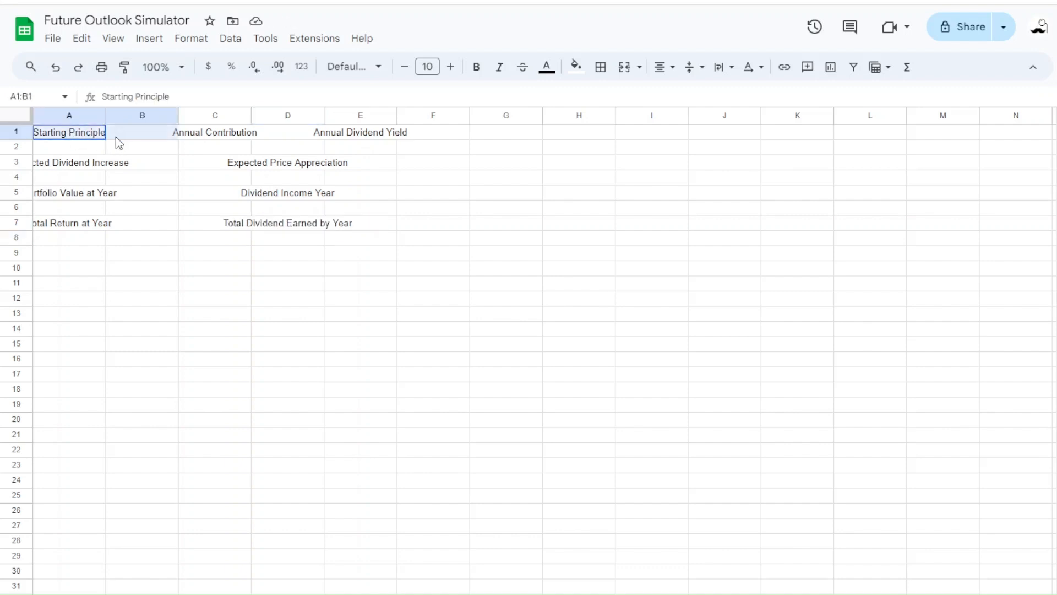
left_click(625, 71)
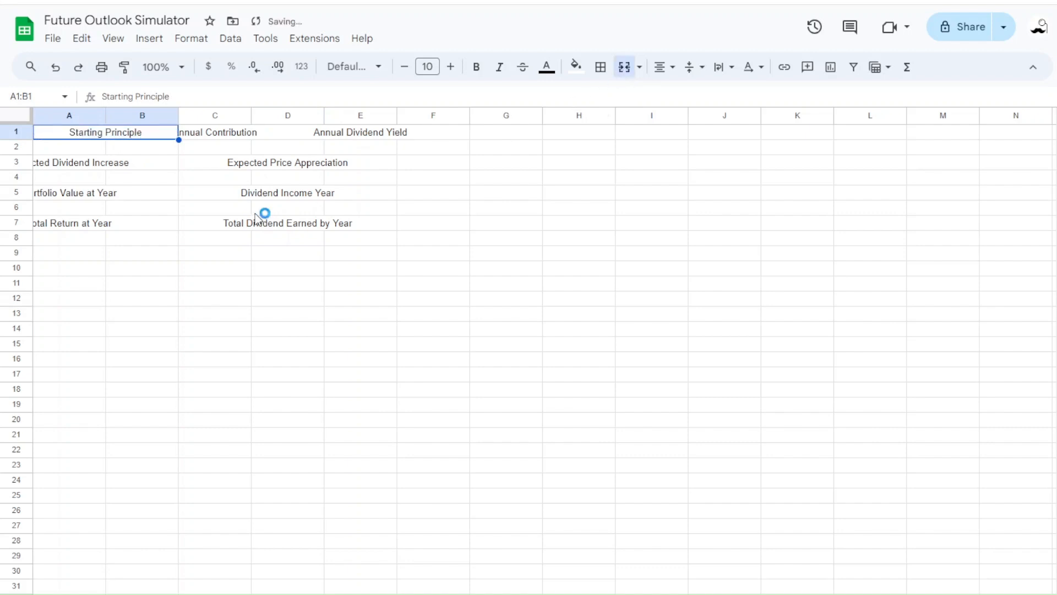
left_click(575, 66)
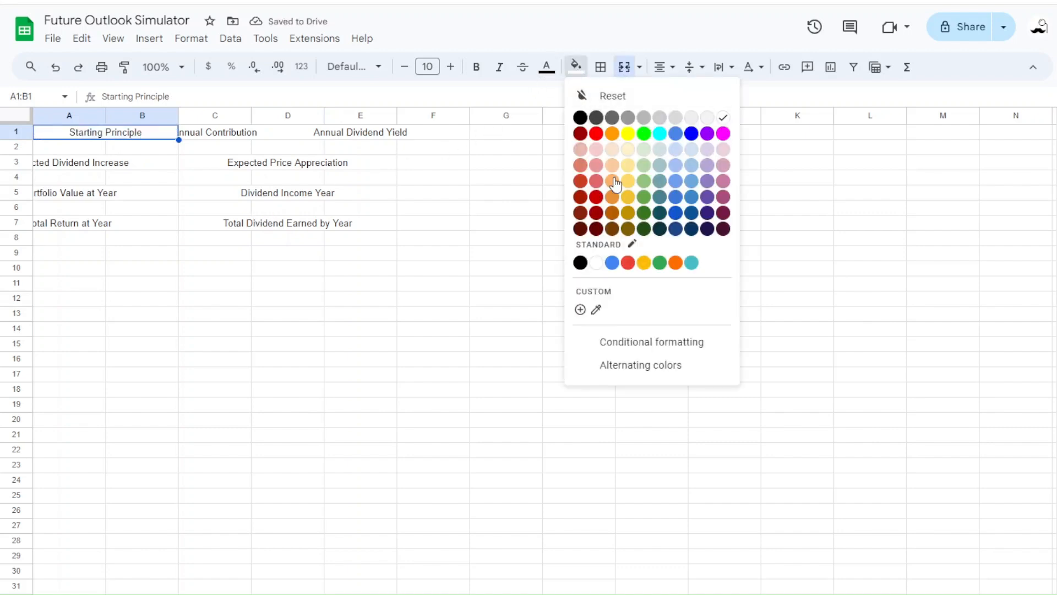
left_click(676, 214)
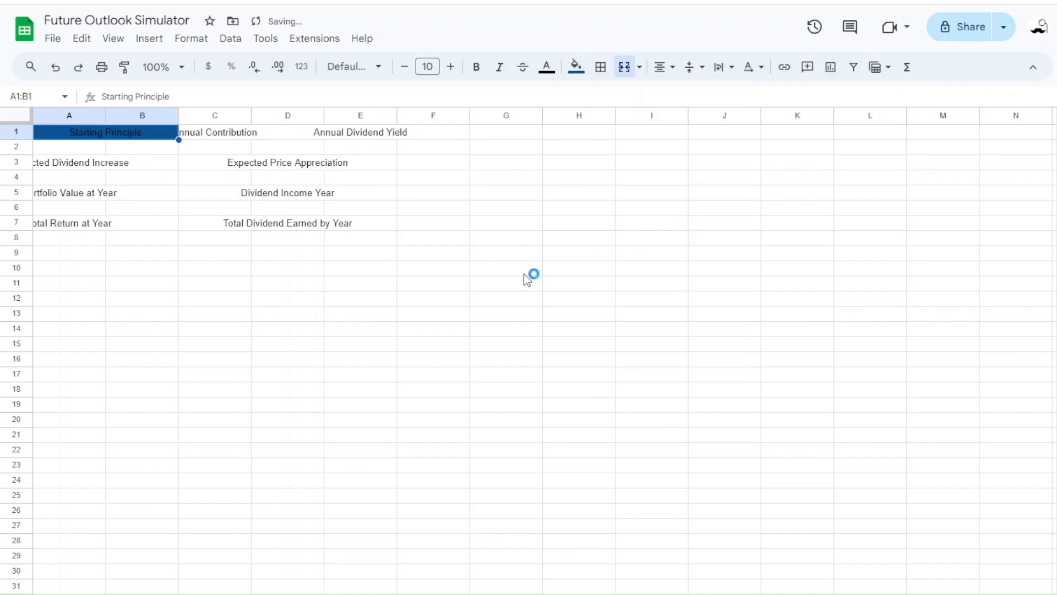
Make the "Starting Principle" text white and bold at font size 14
left_click(547, 67)
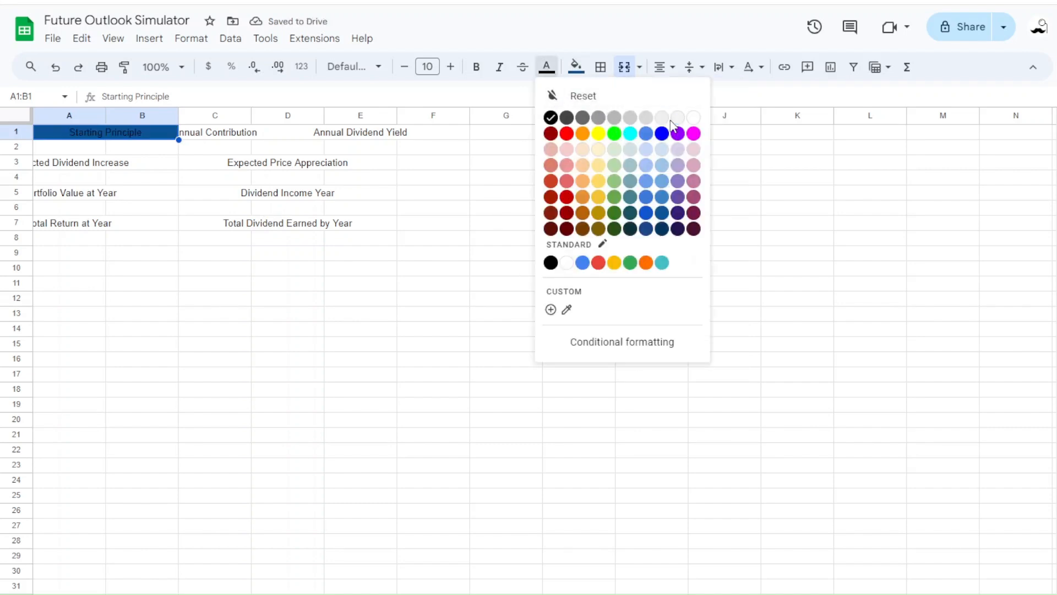
left_click(694, 119)
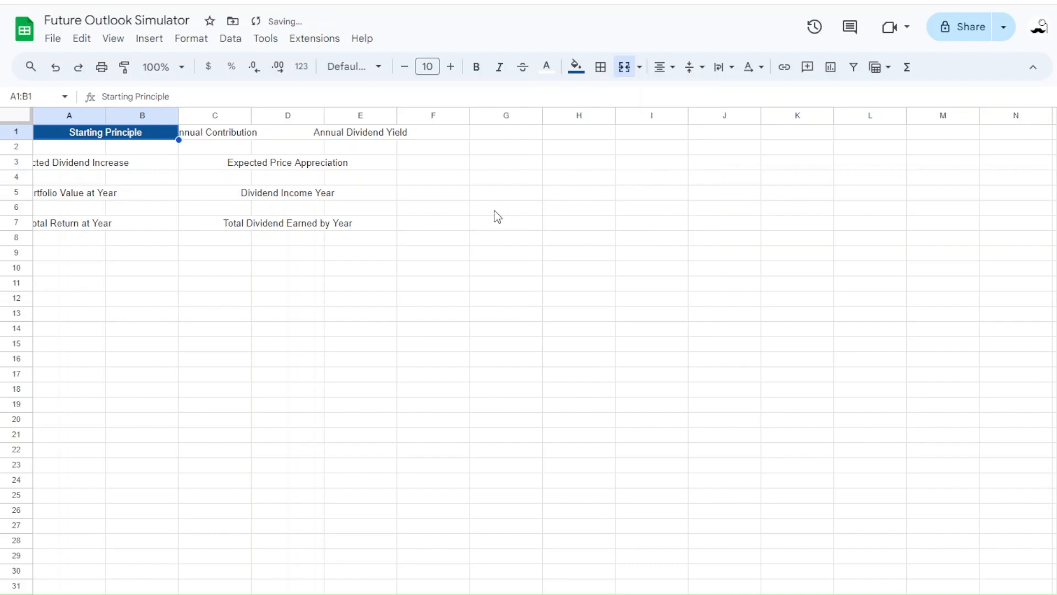
left_click(474, 72)
left_click(451, 68)
left_click(452, 68)
left_click(452, 68)
left_click(451, 67)
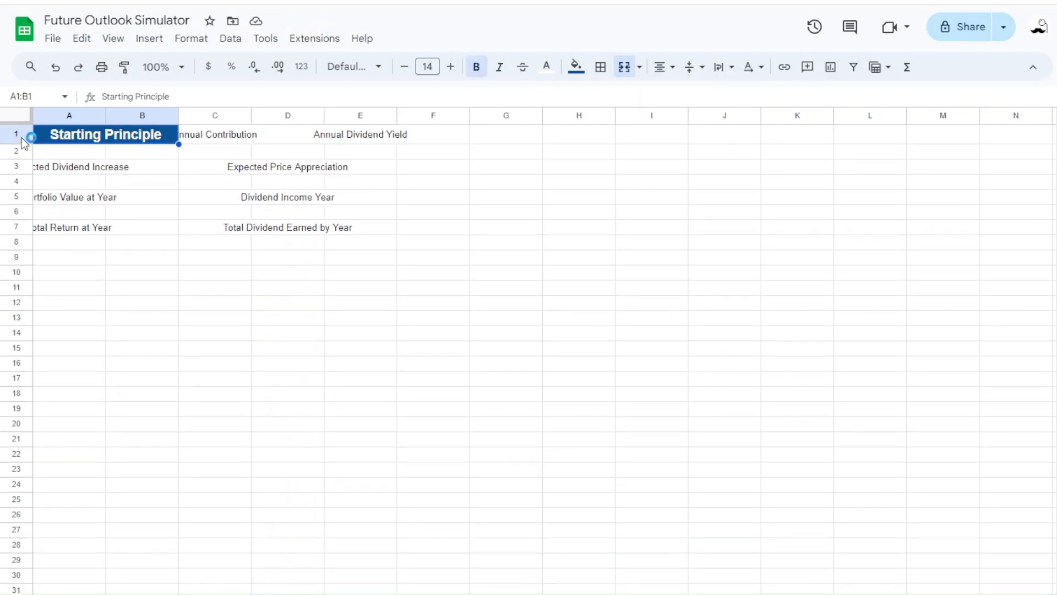
Resize row 1 to a height of 36 pixels
right_click(16, 135)
mouse_move(90, 225)
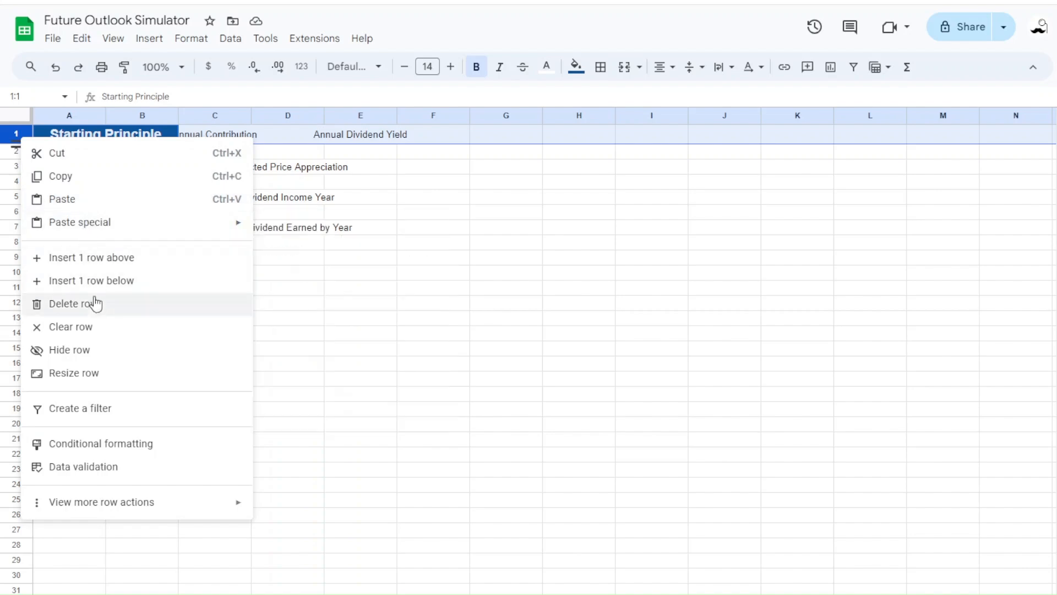
left_click(96, 372)
left_click(448, 341)
type("36")
key("Return")
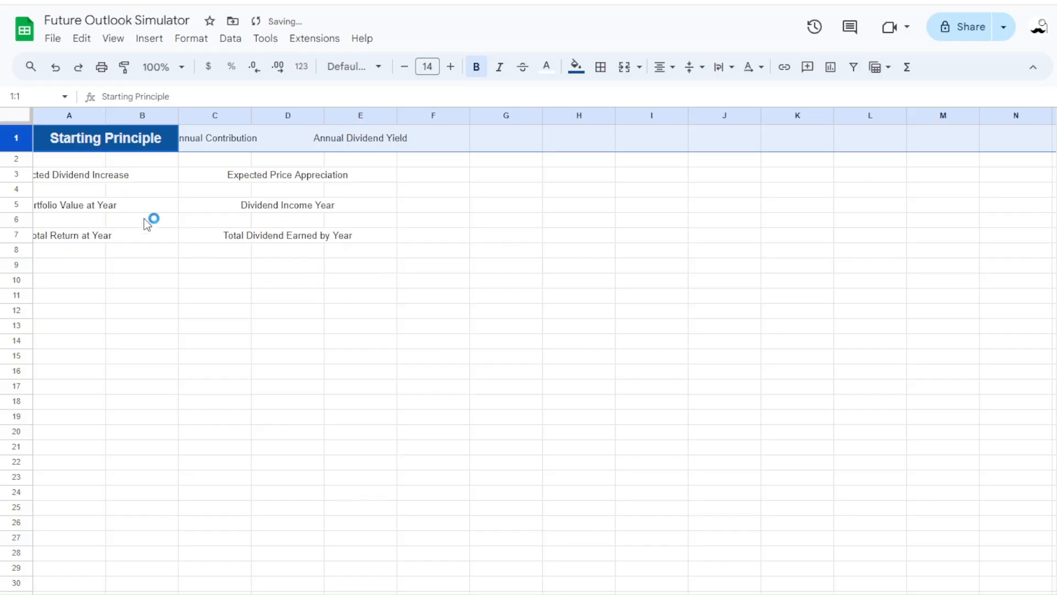
Copy the "Starting Principle" heading format onto the "Annual Contribution" and "Annual Dividend Yield" headings in C1:D1 and E1:F1
left_click(101, 161)
left_click(72, 137)
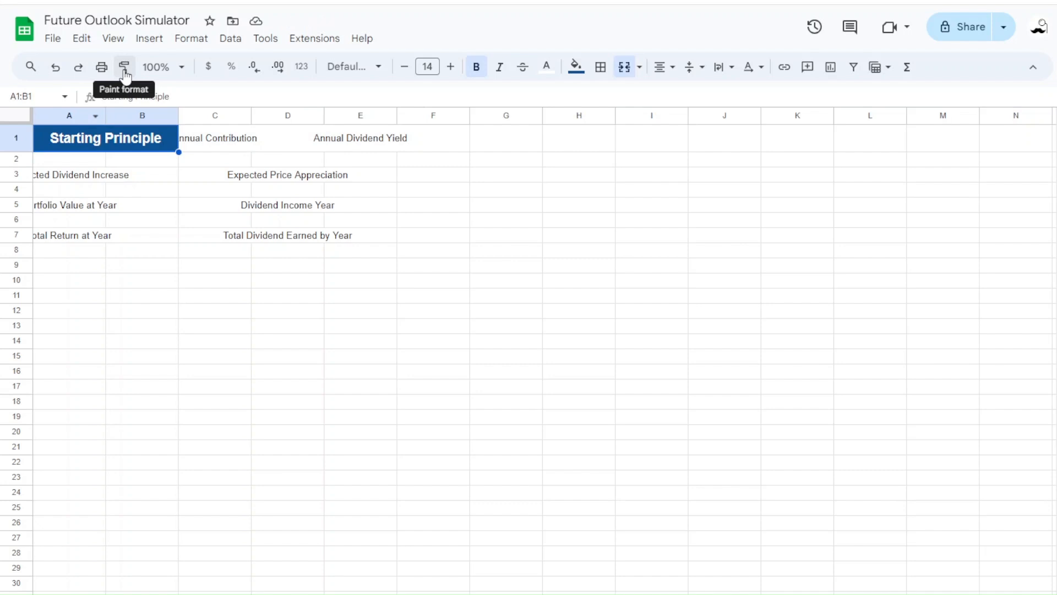
left_click(124, 67)
left_click(208, 141)
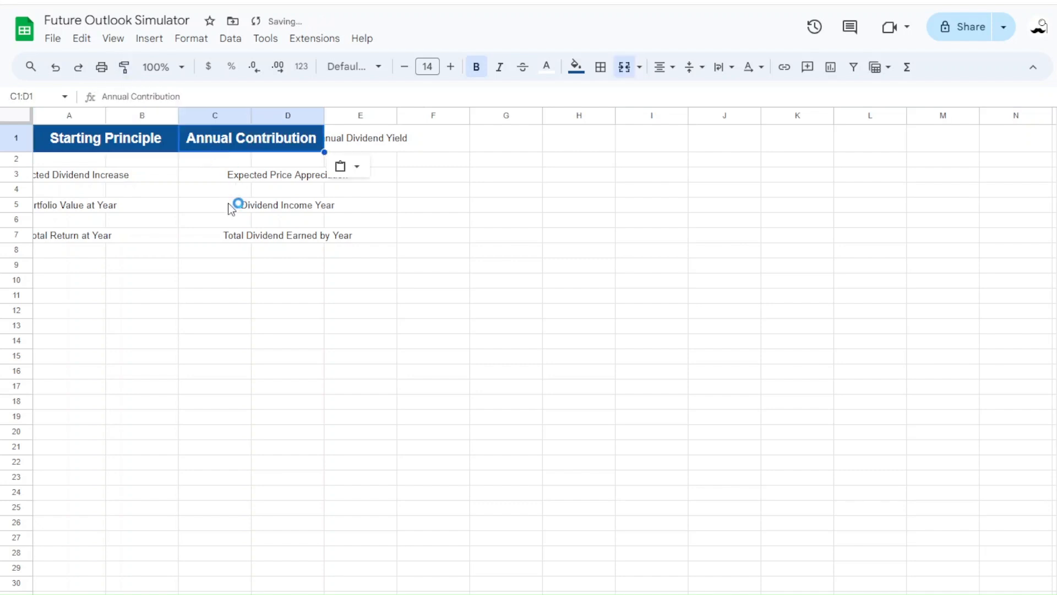
left_click(124, 67)
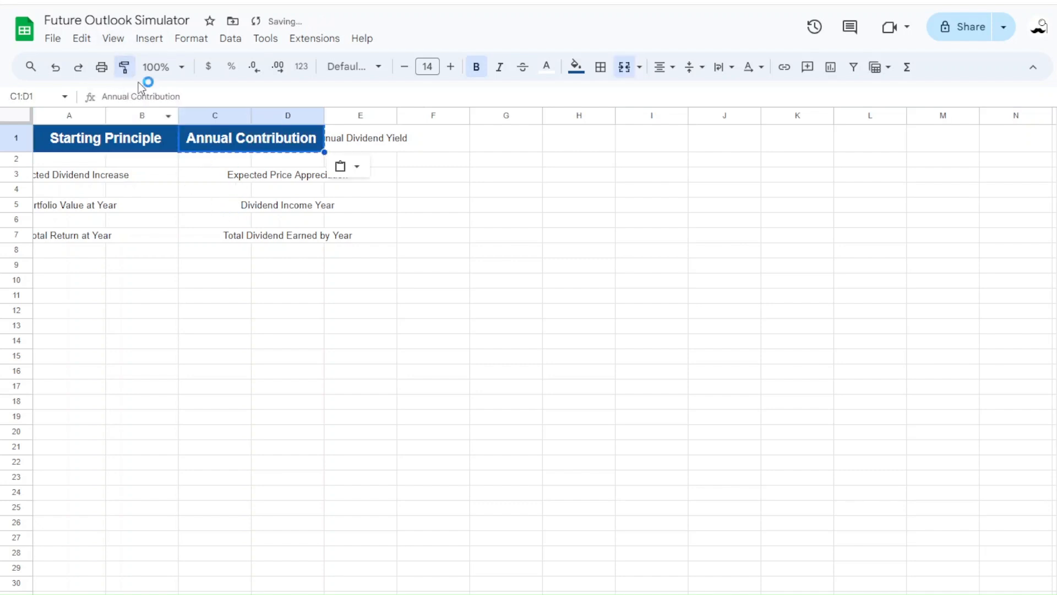
left_click(350, 147)
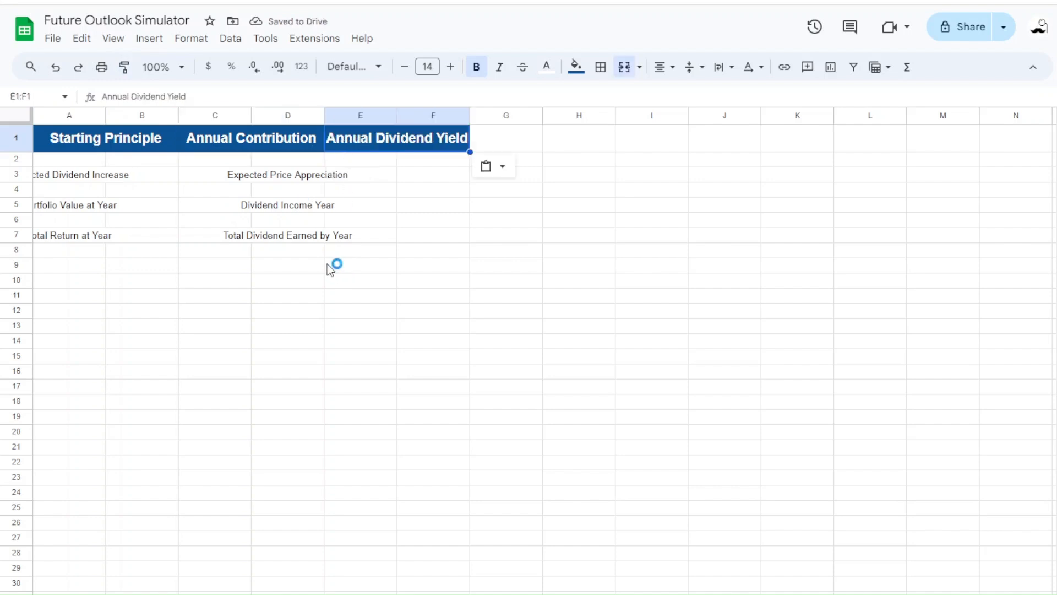
Merge A3:C3 and the other headings in rows 3, 5 and 7 across three columns each, and apply the "Starting Principle" format
left_click(104, 177)
left_click_drag(104, 177, 190, 176)
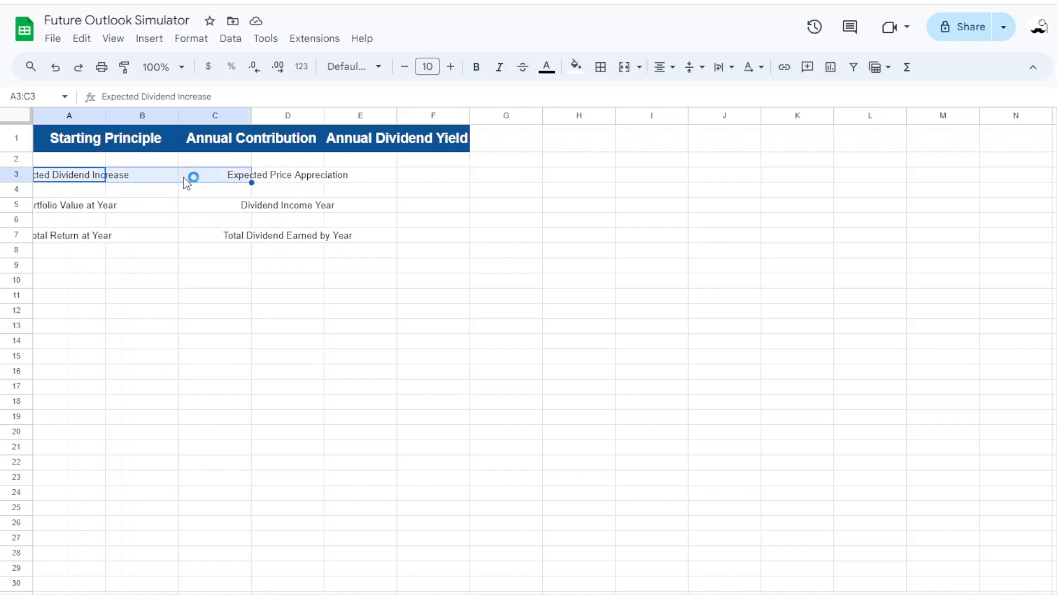
left_click(625, 67)
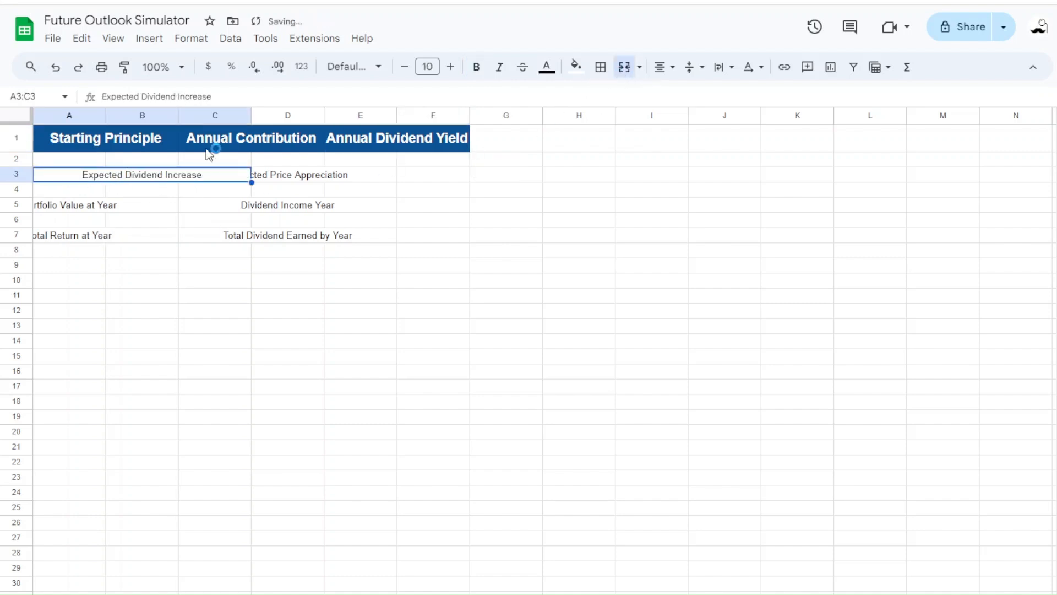
left_click(141, 140)
left_click(124, 66)
left_click(85, 181)
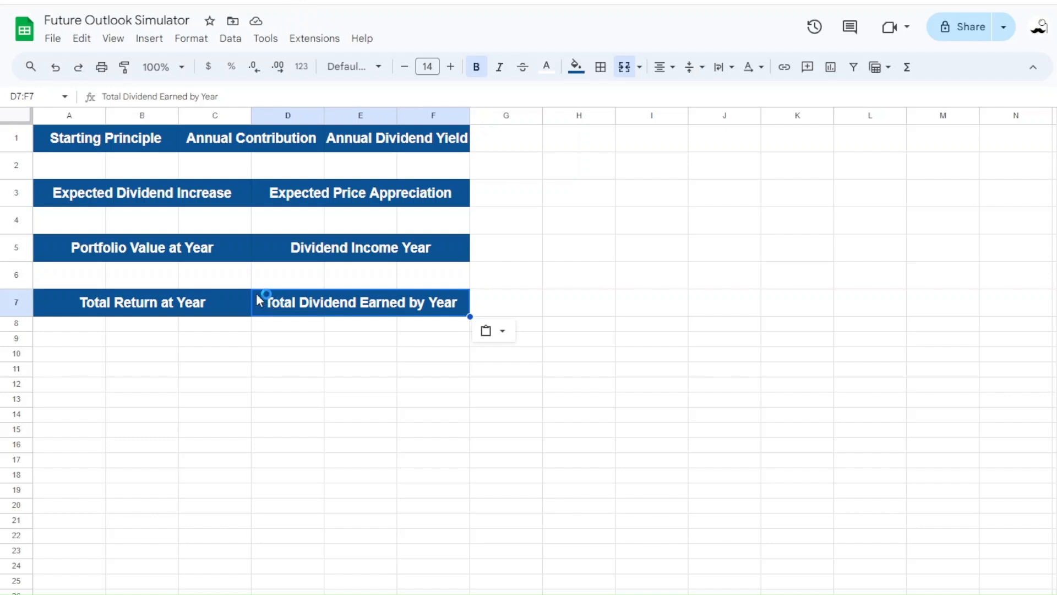
Merge A2:B2 and C2:D2 below the first two headings and format both value cells as currency
left_click_drag(83, 165, 159, 167)
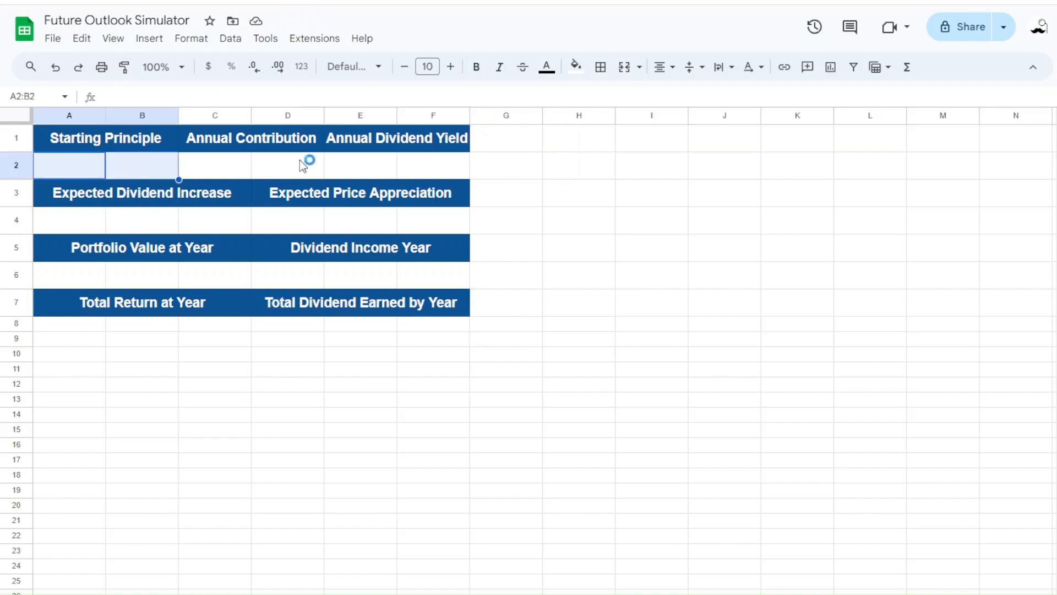
left_click(624, 66)
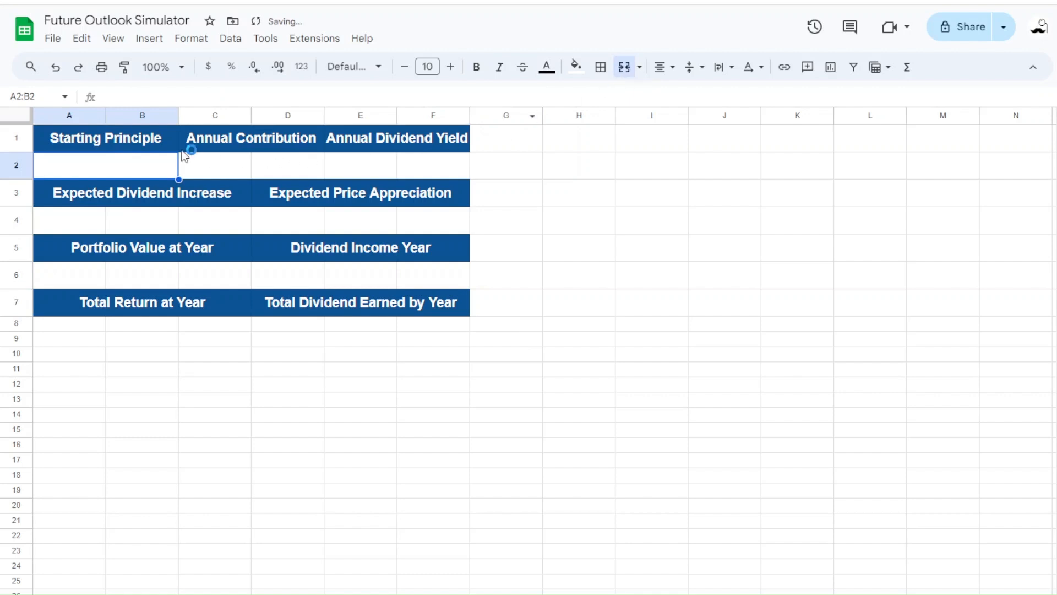
left_click(210, 67)
left_click_drag(209, 166, 308, 158)
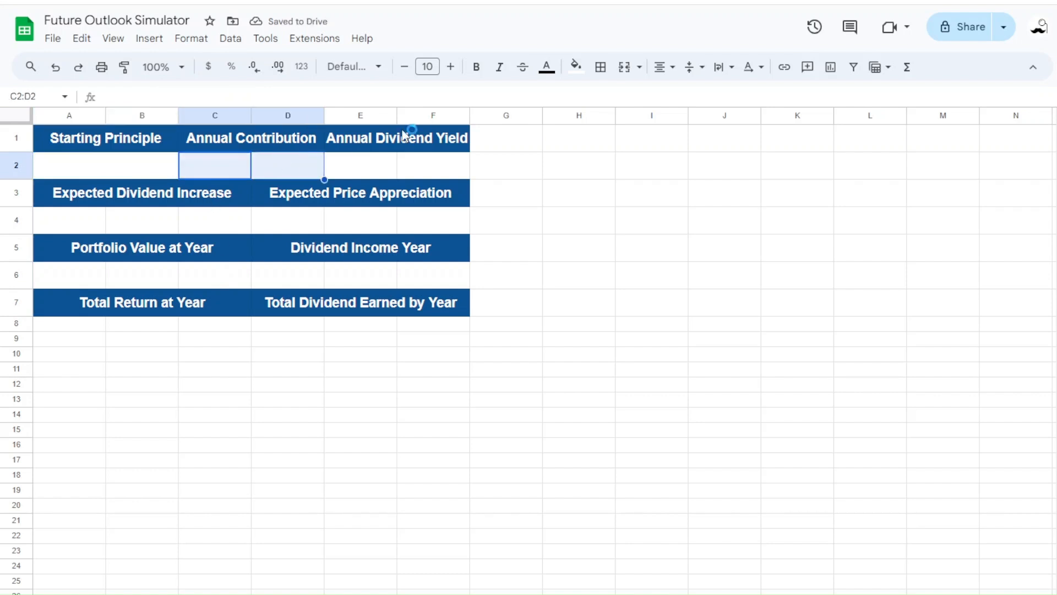
left_click(624, 67)
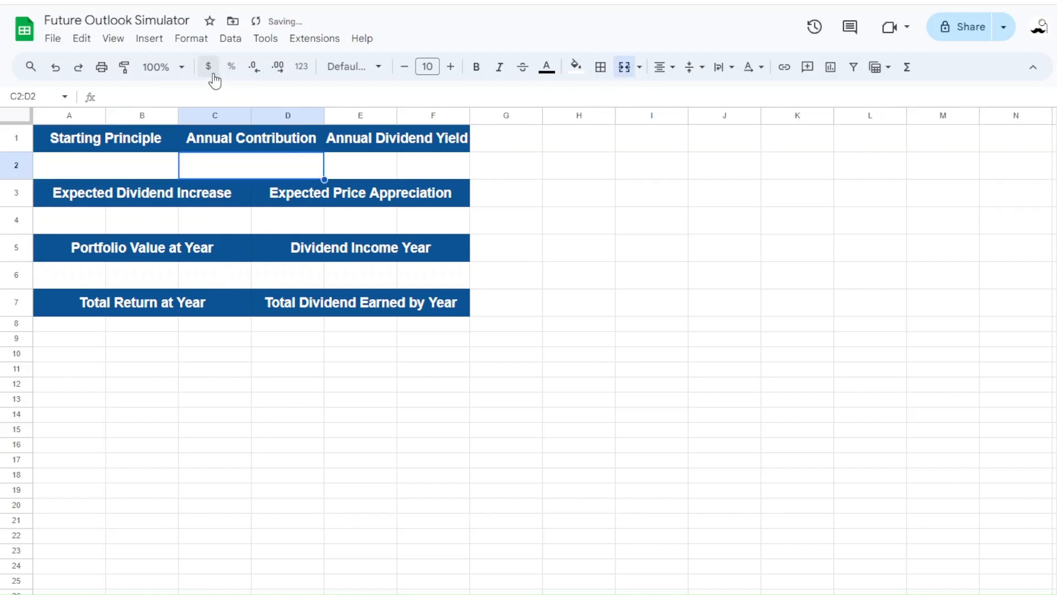
Merge E2:F2 and the three-column value cells below the headings in rows 4, 6 and 8
left_click_drag(358, 160, 410, 164)
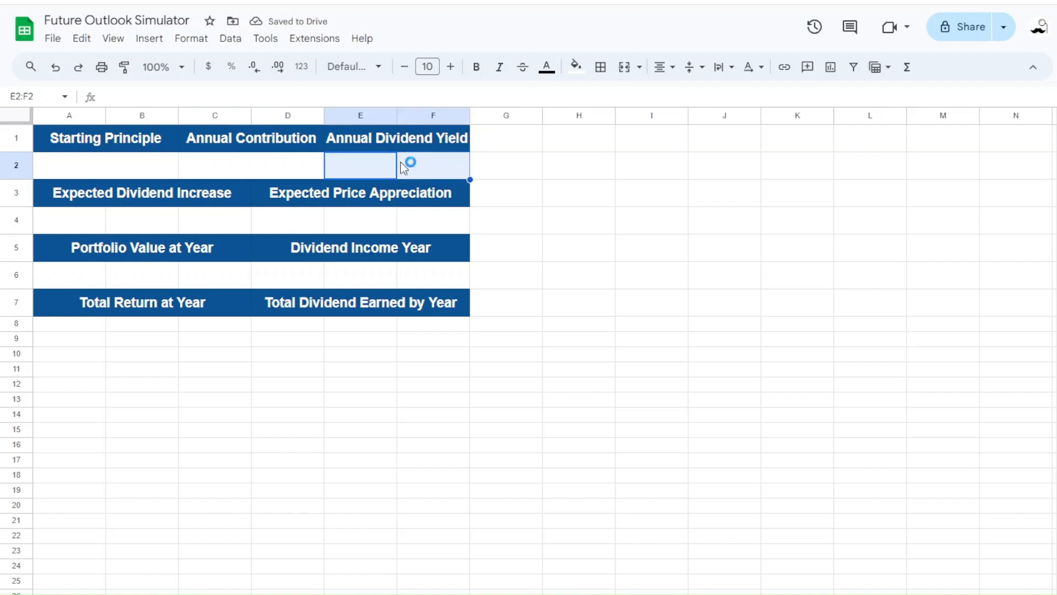
left_click(625, 67)
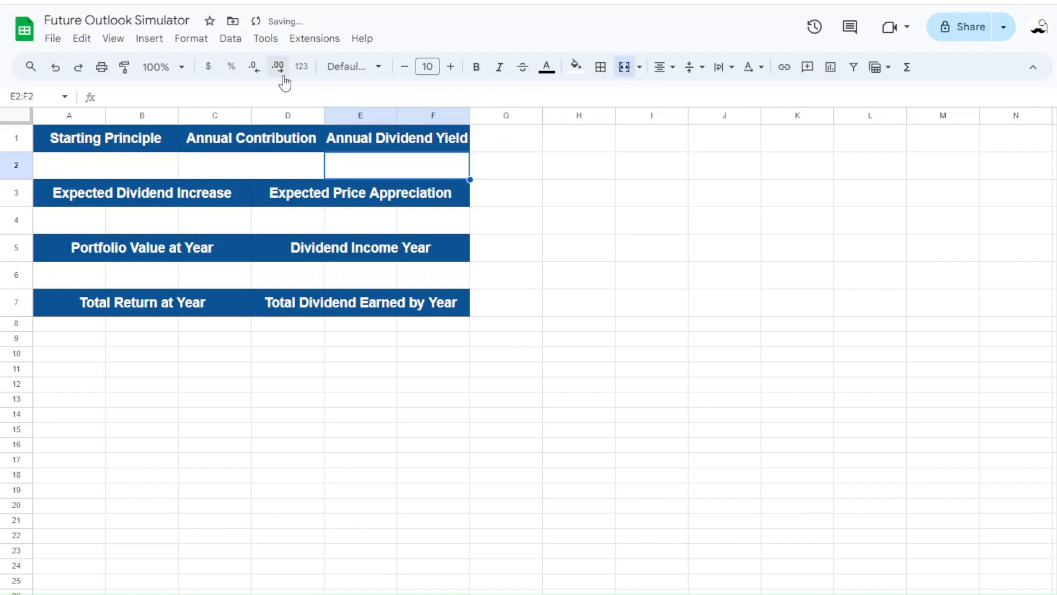
left_click_drag(85, 223, 146, 221)
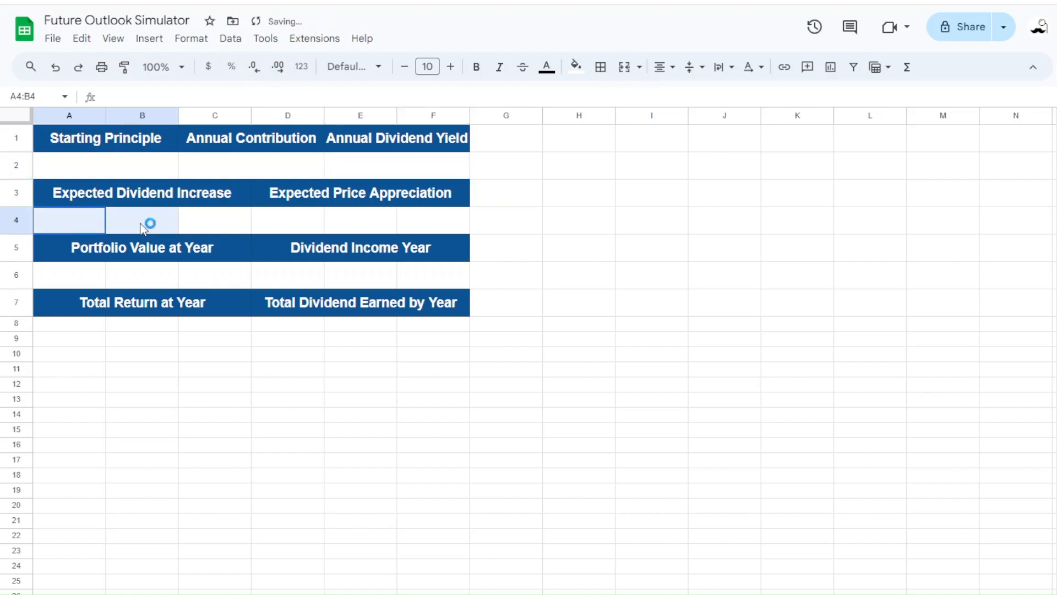
left_click(472, 400)
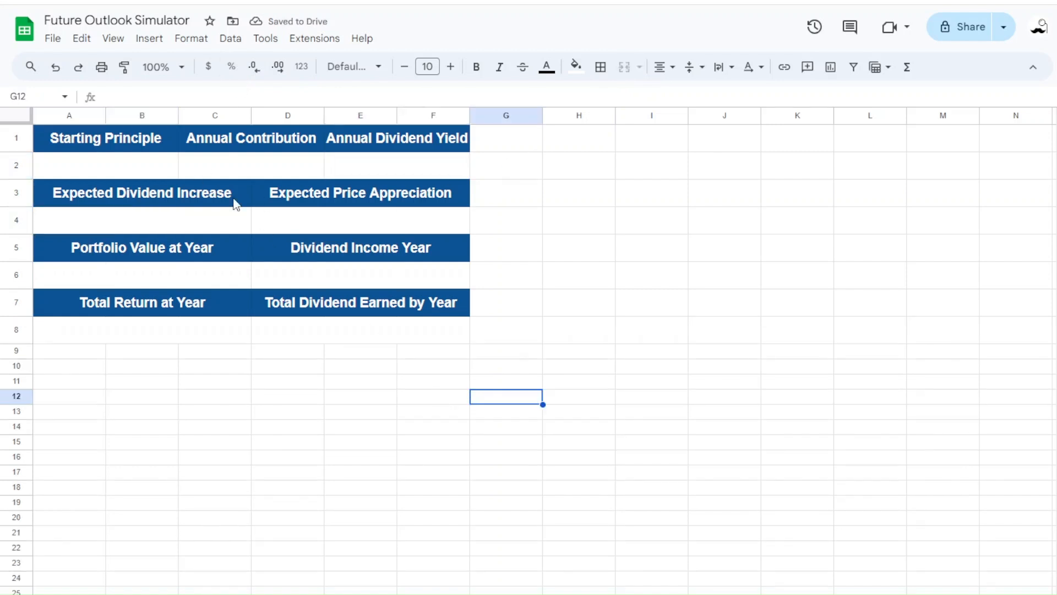
Add borders around and between all cells in the range A1:F8
left_click_drag(92, 141, 341, 330)
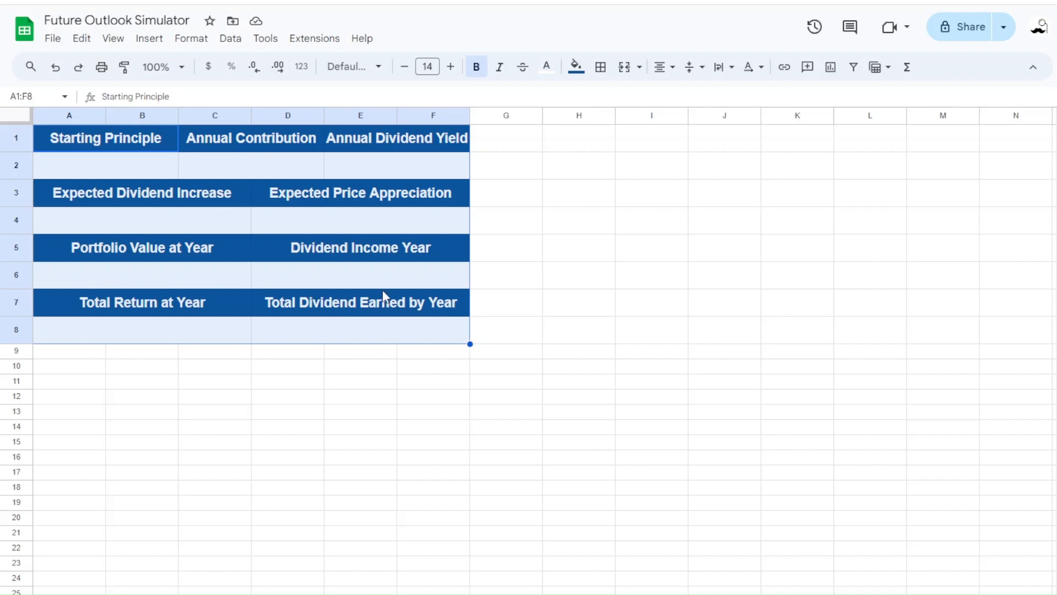
left_click(601, 67)
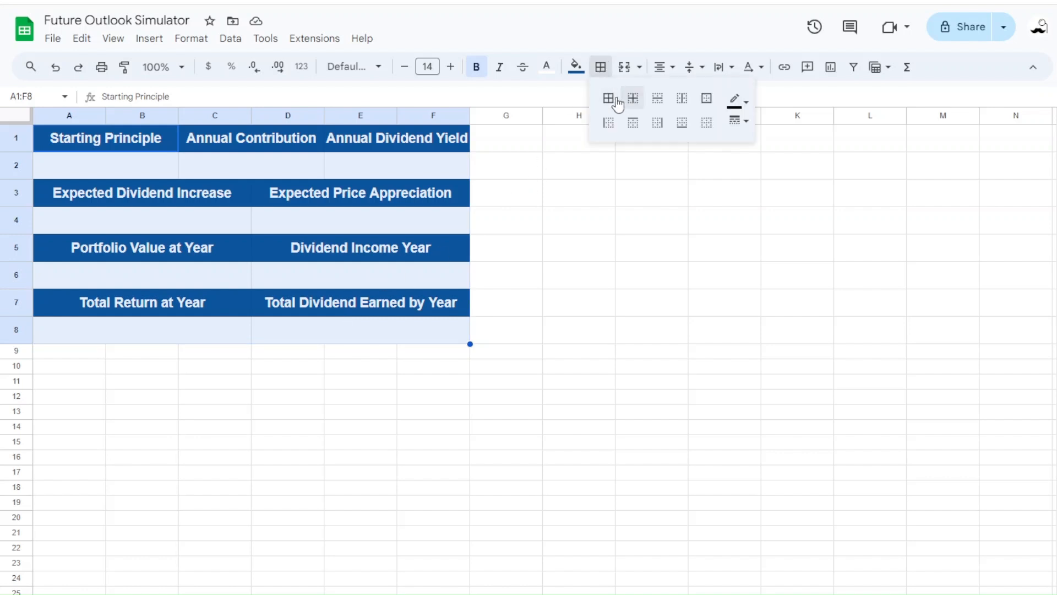
left_click(608, 98)
left_click(557, 241)
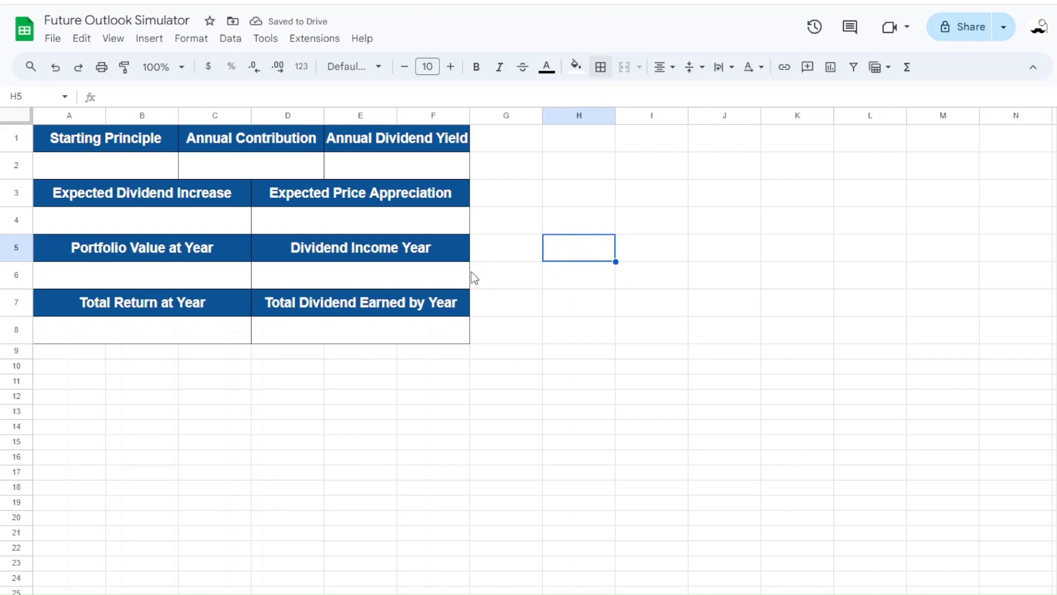
Fill in row 2 with a starting principle of 10000, an annual contribution of 2000 and an annual dividend yield of 1.6%
left_click(105, 175)
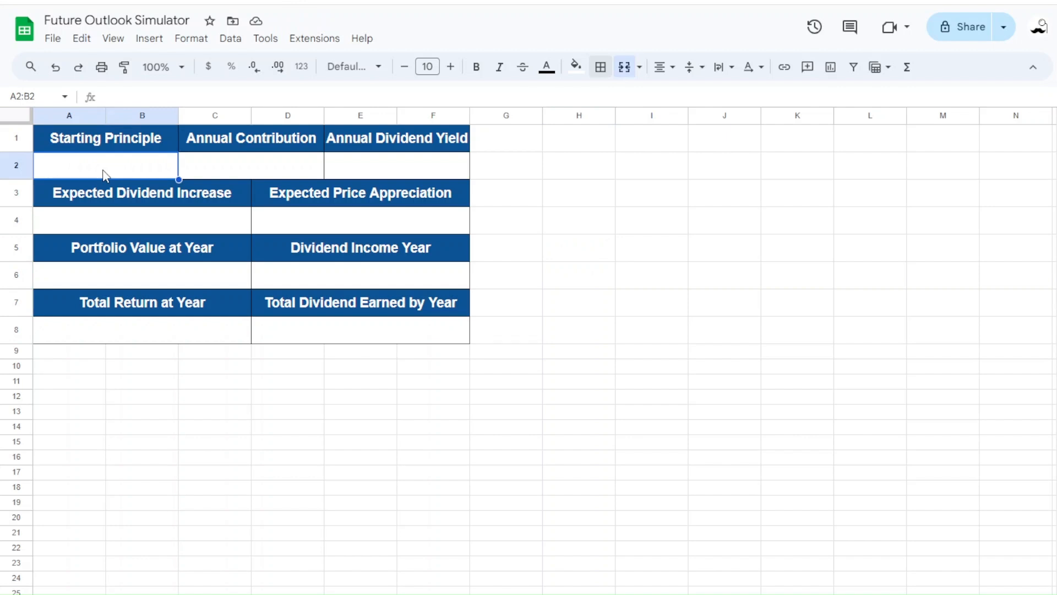
type("10000")
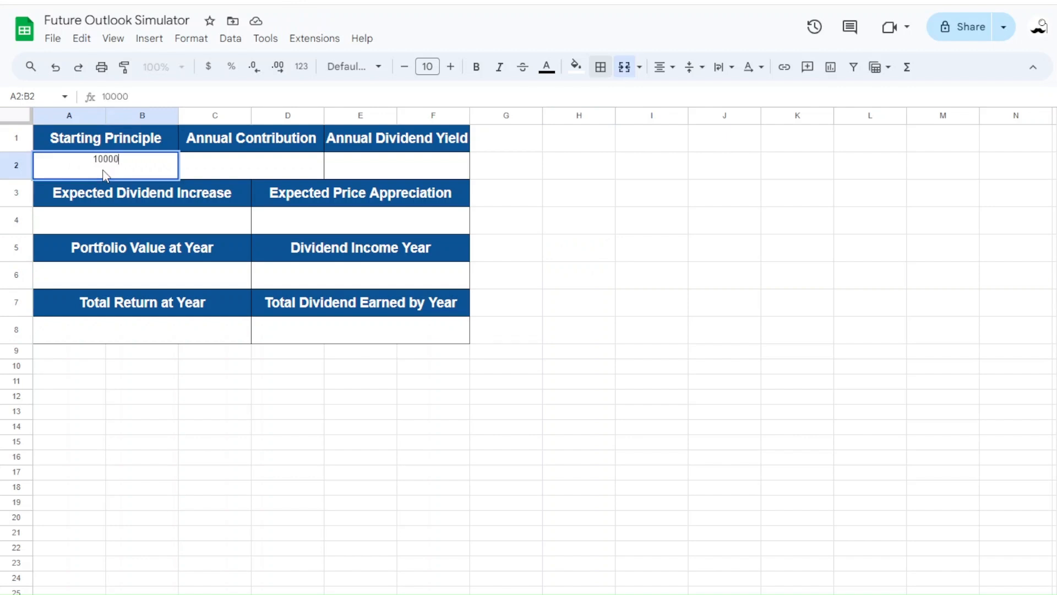
key("Return")
left_click(219, 169)
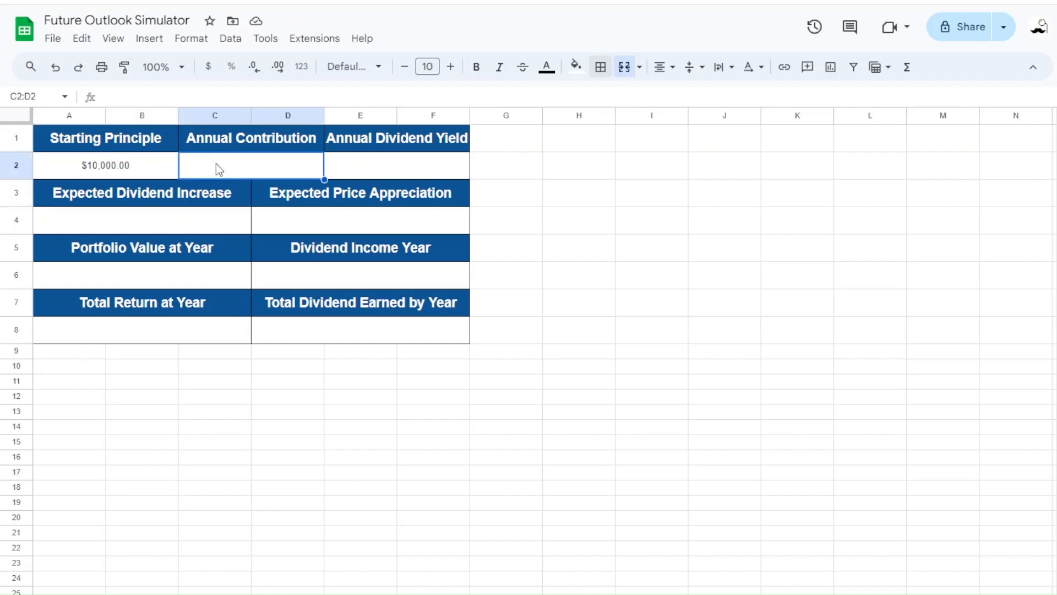
type("2000")
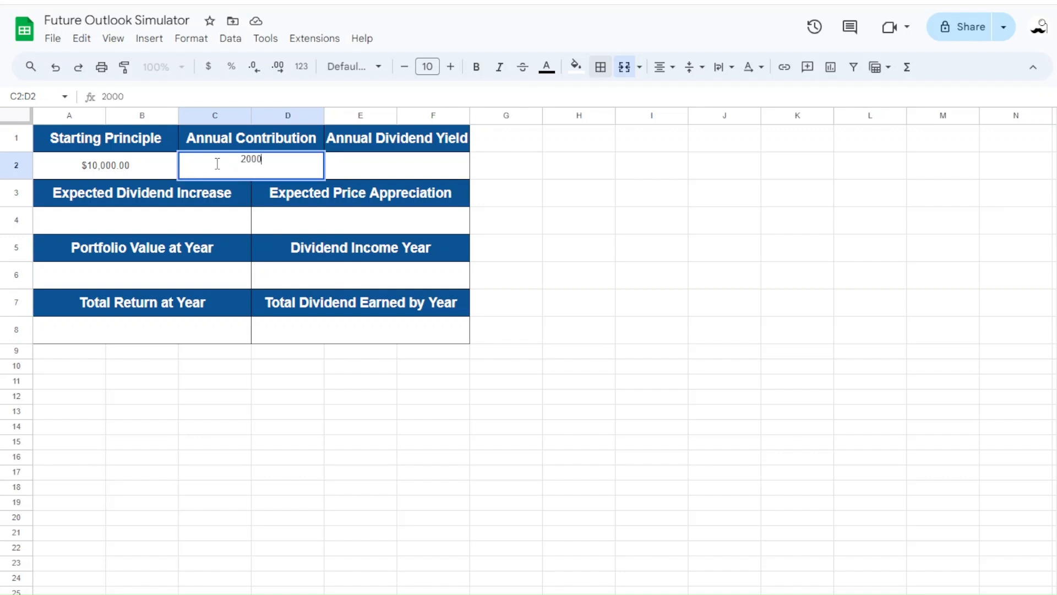
key("Return")
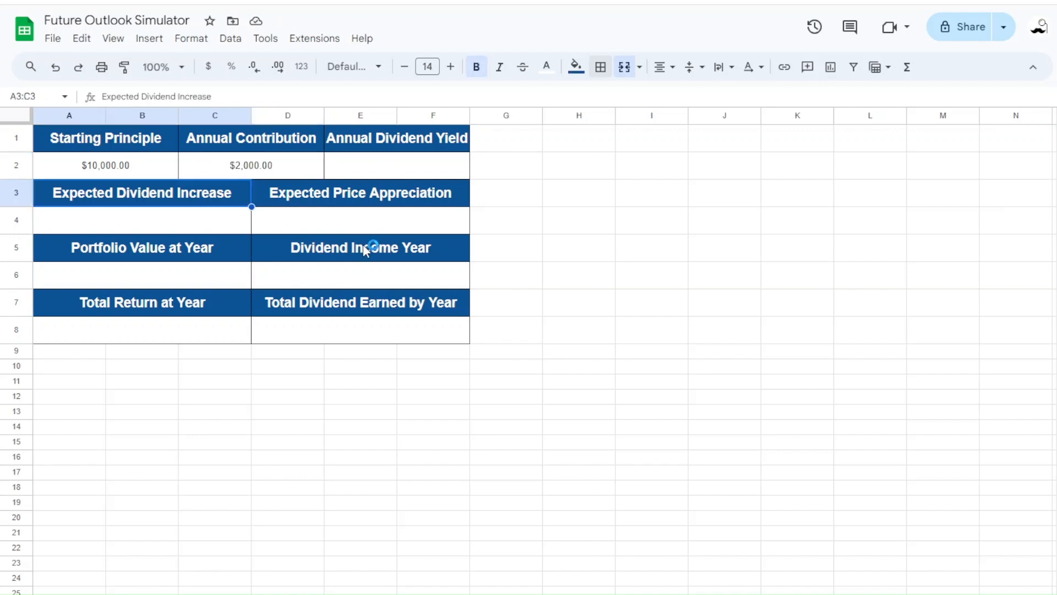
left_click(381, 171)
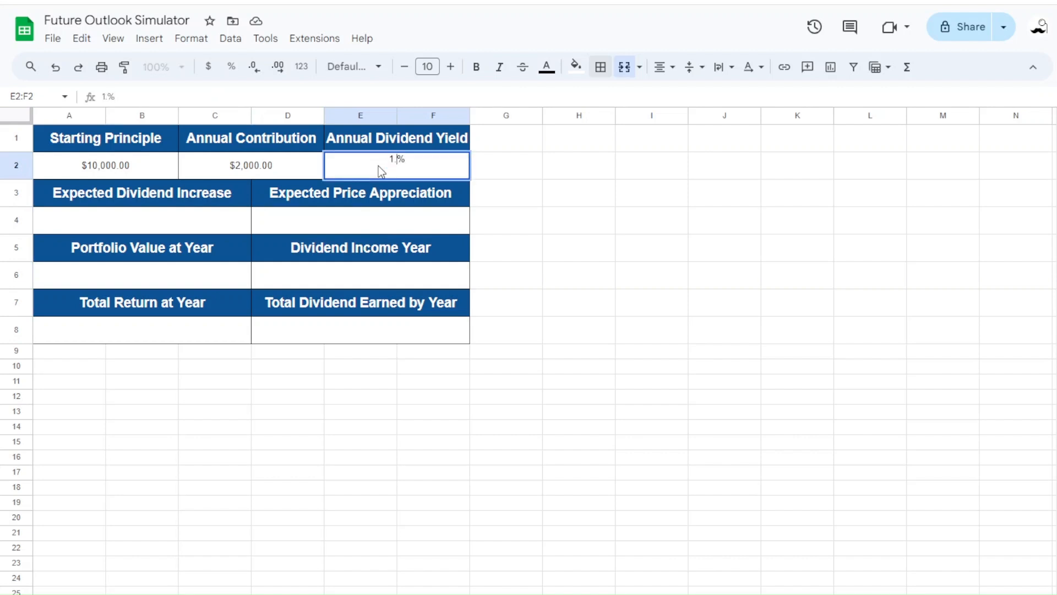
key("Return")
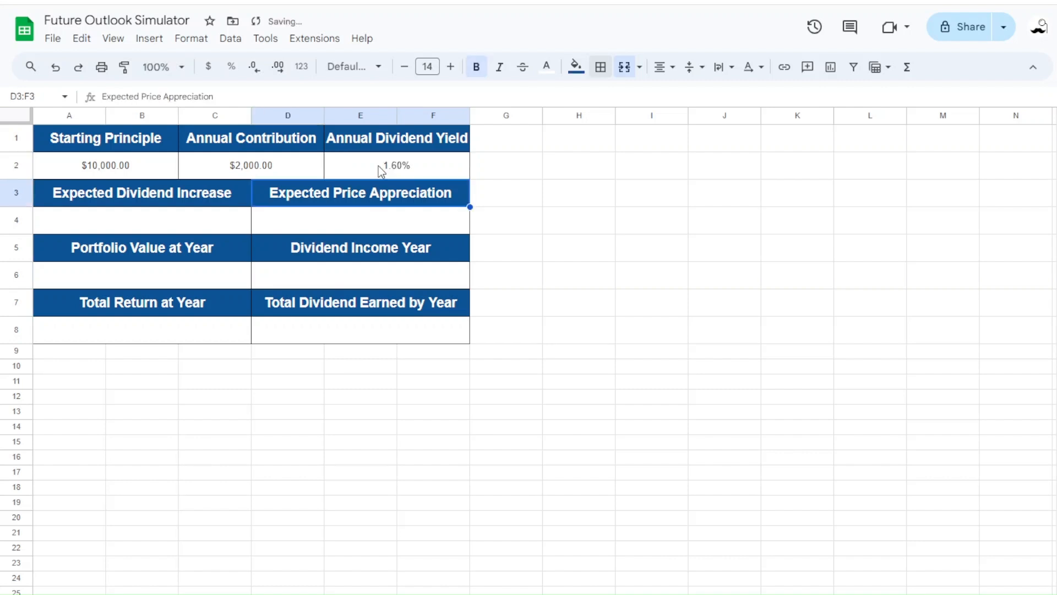
Enter 6% as the expected dividend increase and 8% as the expected price appreciation in row 4
left_click(148, 219)
type("6%")
key("Return")
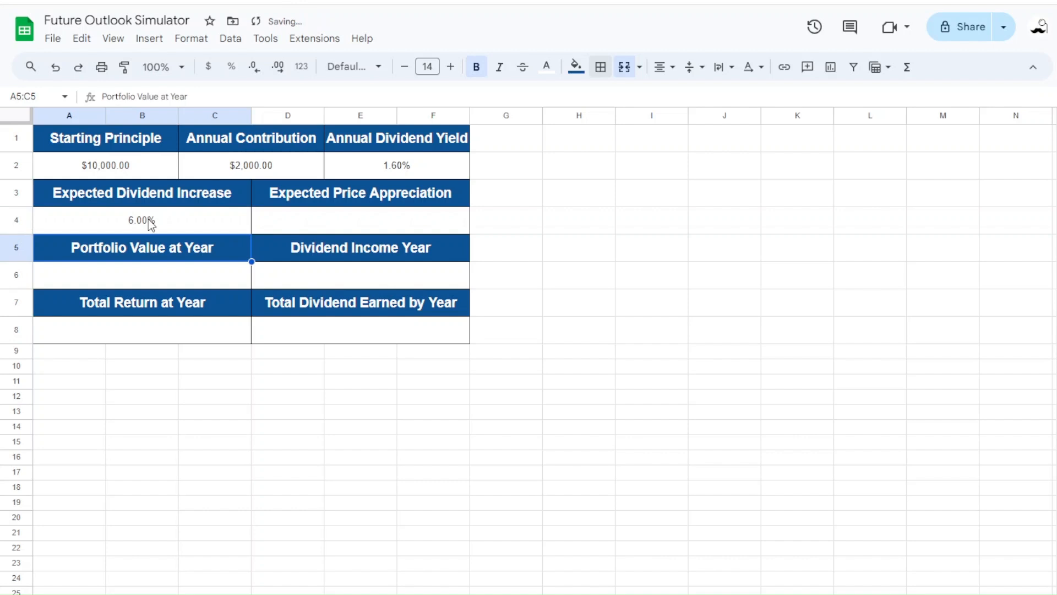
left_click(299, 229)
type("8%")
key("Return")
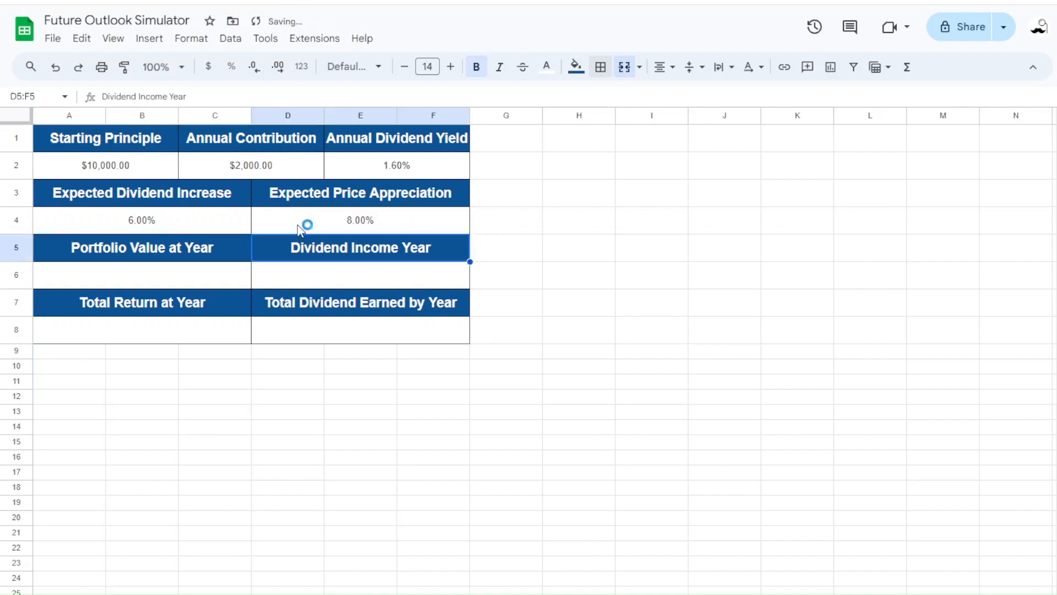
left_click(208, 283)
left_click(294, 282)
left_click(187, 336)
left_click(278, 337)
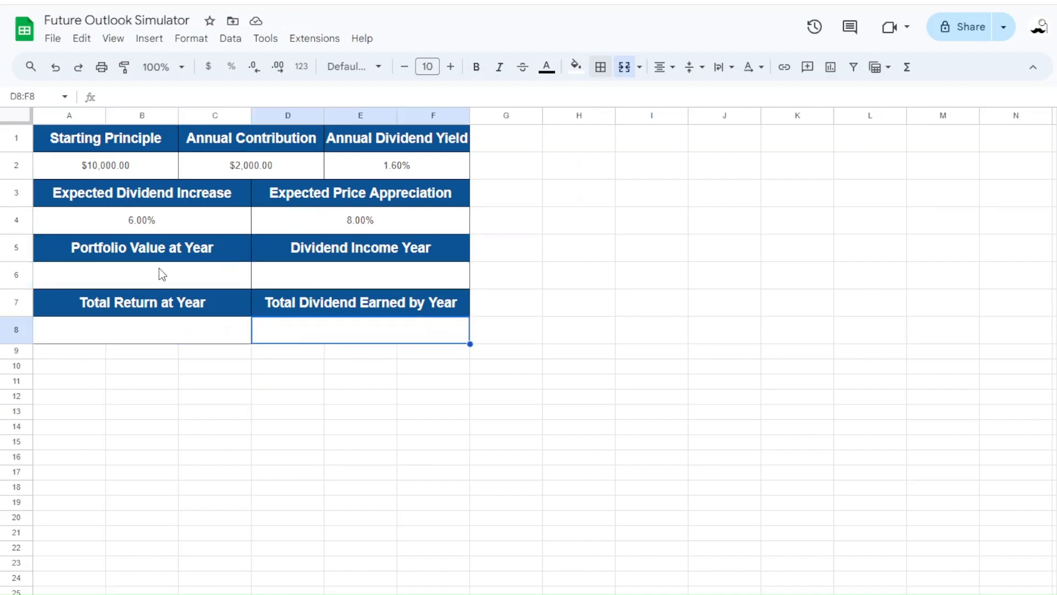
left_click(197, 280)
left_click(285, 278)
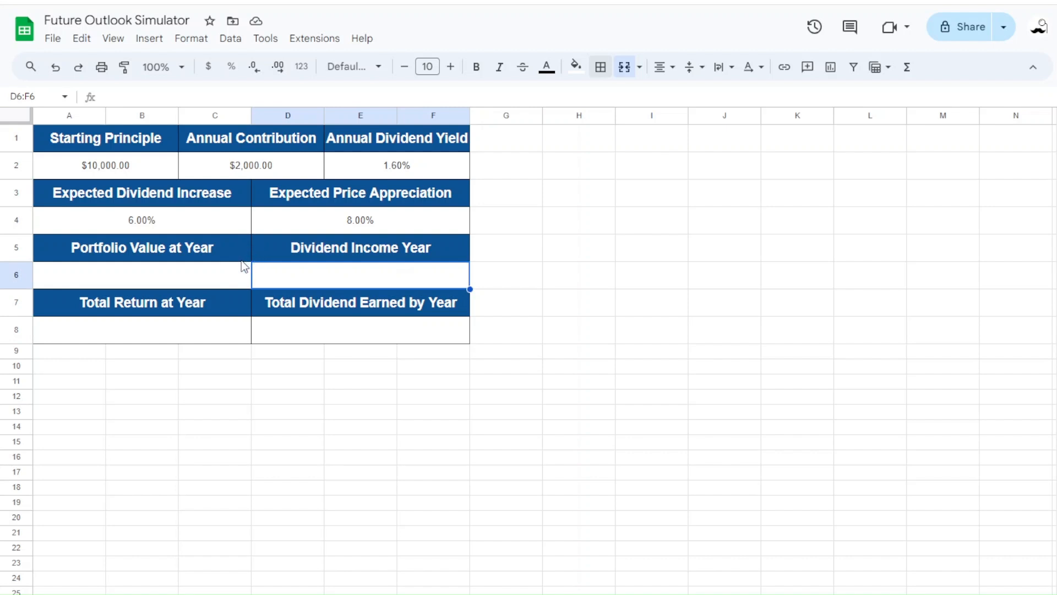
Unmerge the "Portfolio Value at Year" heading in A5:C5 and merge only A5:B5, leaving C5 as a separate cell
left_click(100, 251)
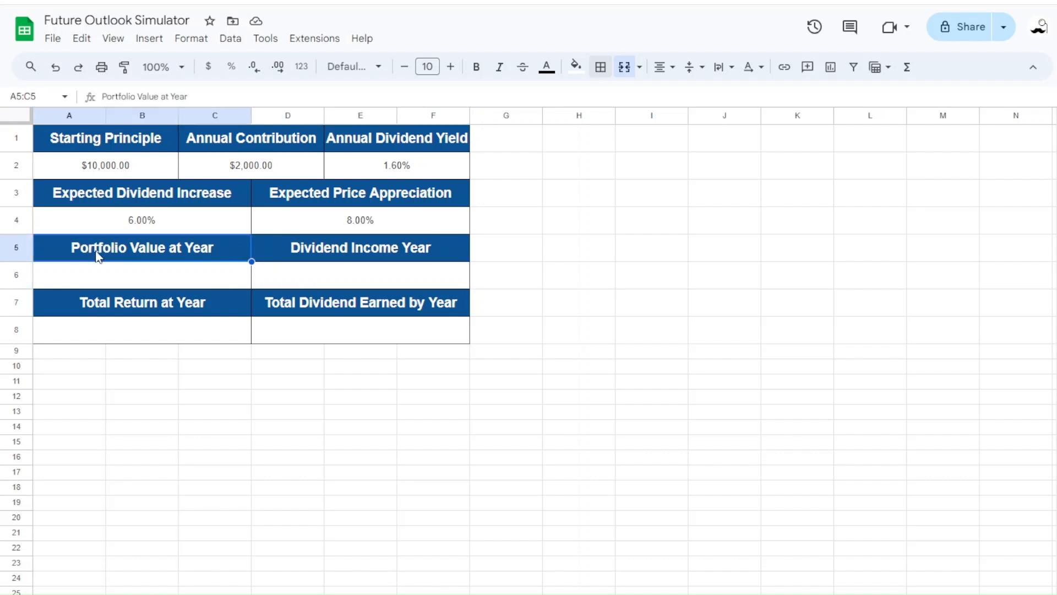
left_click(624, 67)
left_click_drag(83, 251, 142, 248)
left_click(625, 67)
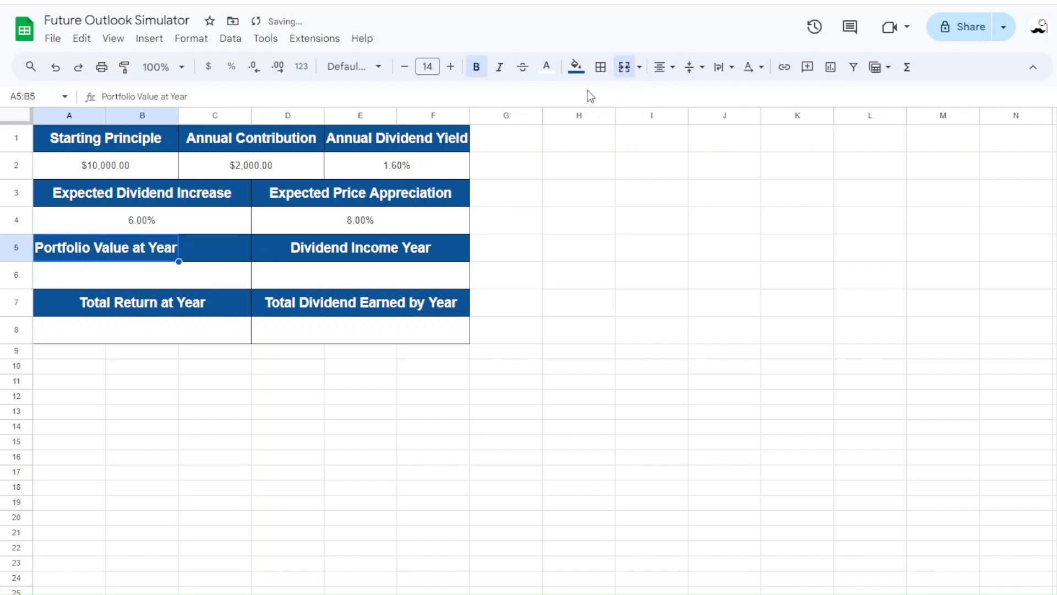
Insert a dropdown in C5 beside the "Portfolio Value at Year" heading, with 10 and 20 as its first two options
left_click(223, 246)
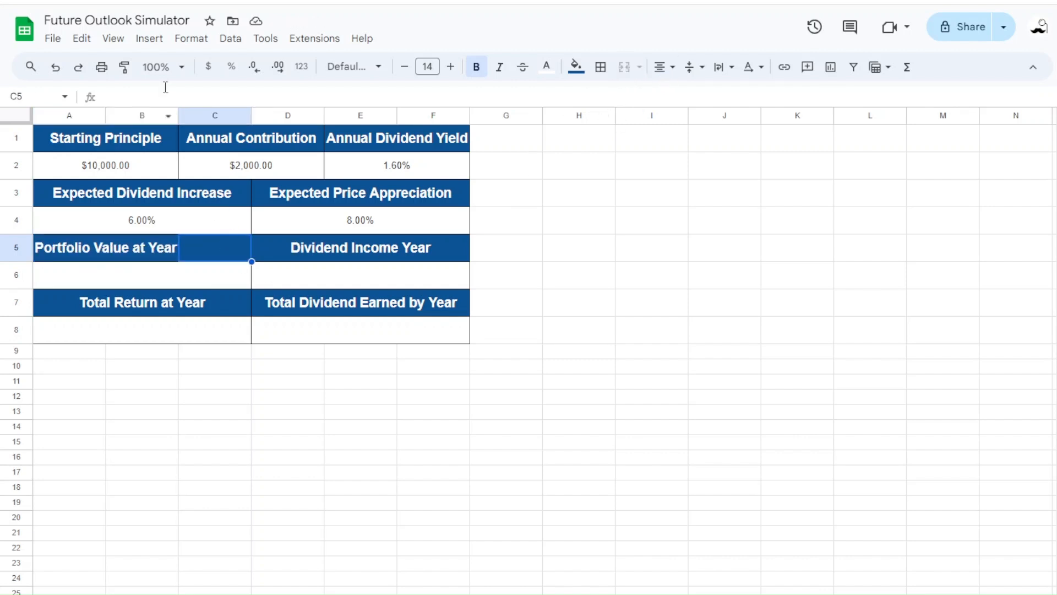
left_click(156, 44)
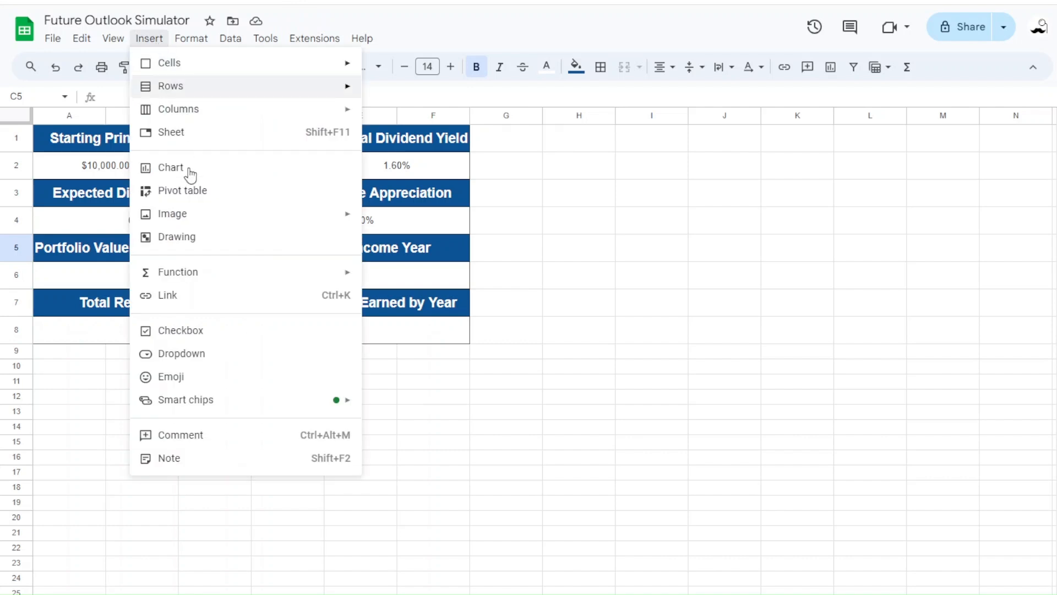
left_click(190, 354)
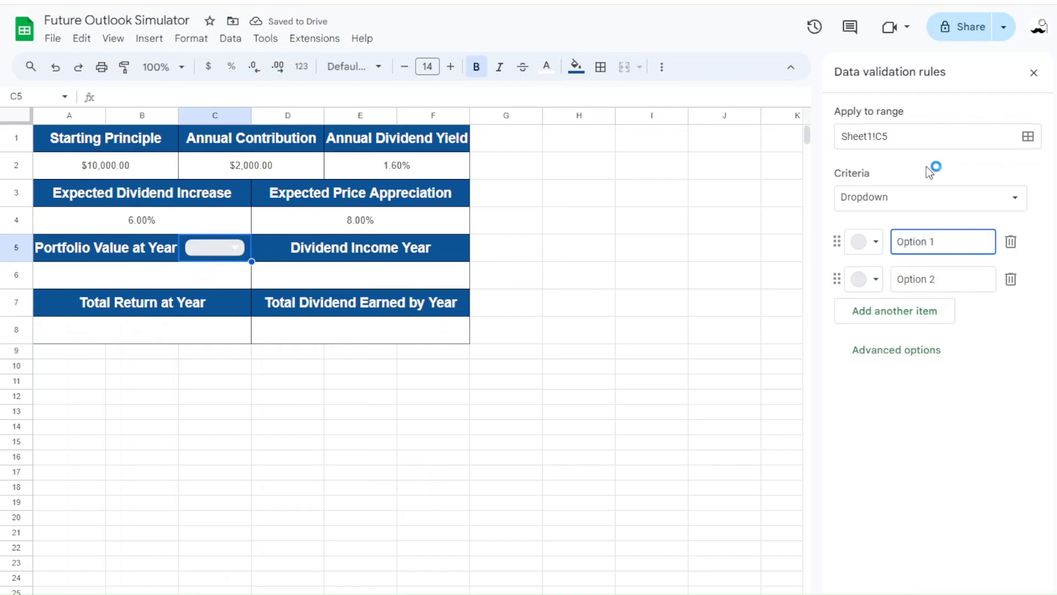
left_click_drag(937, 240, 893, 241)
type("10")
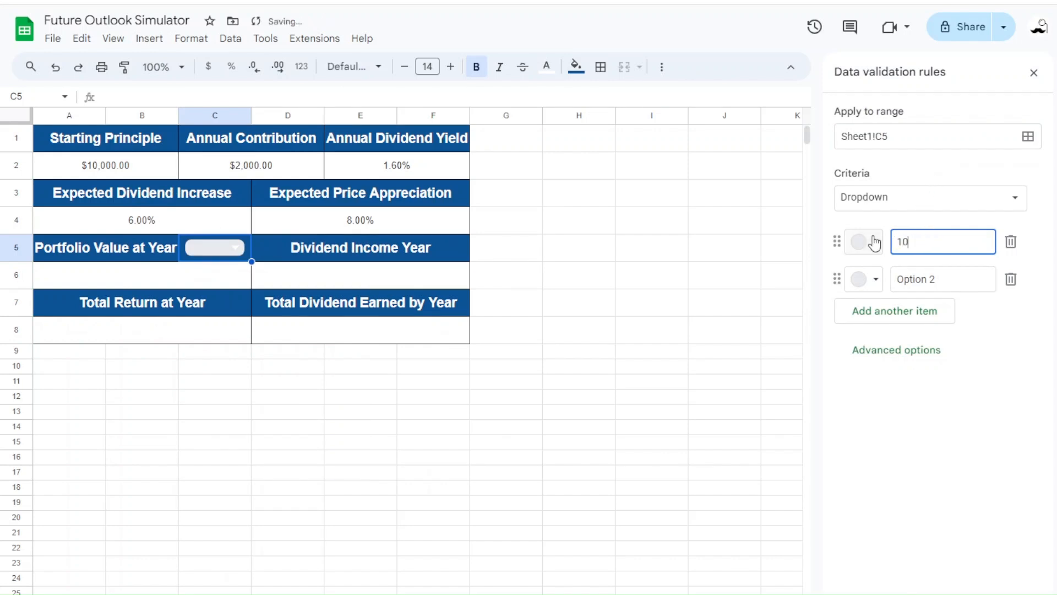
left_click_drag(937, 278, 885, 283)
type("20")
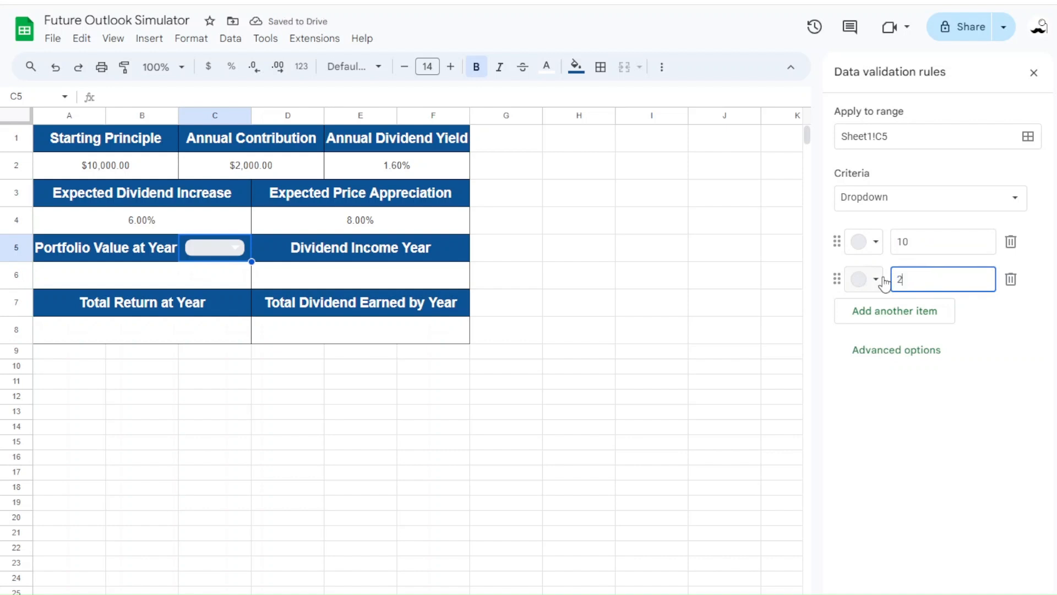
Add two more items, 30 and 40, to the C5 dropdown's option list
left_click(893, 312)
left_click(881, 348)
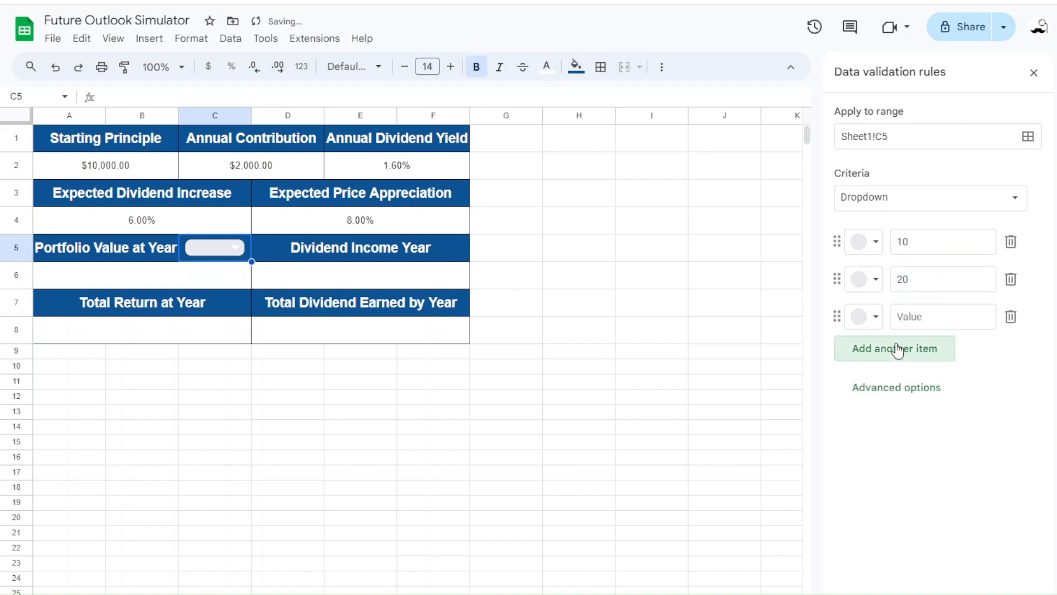
left_click(914, 315)
type("30")
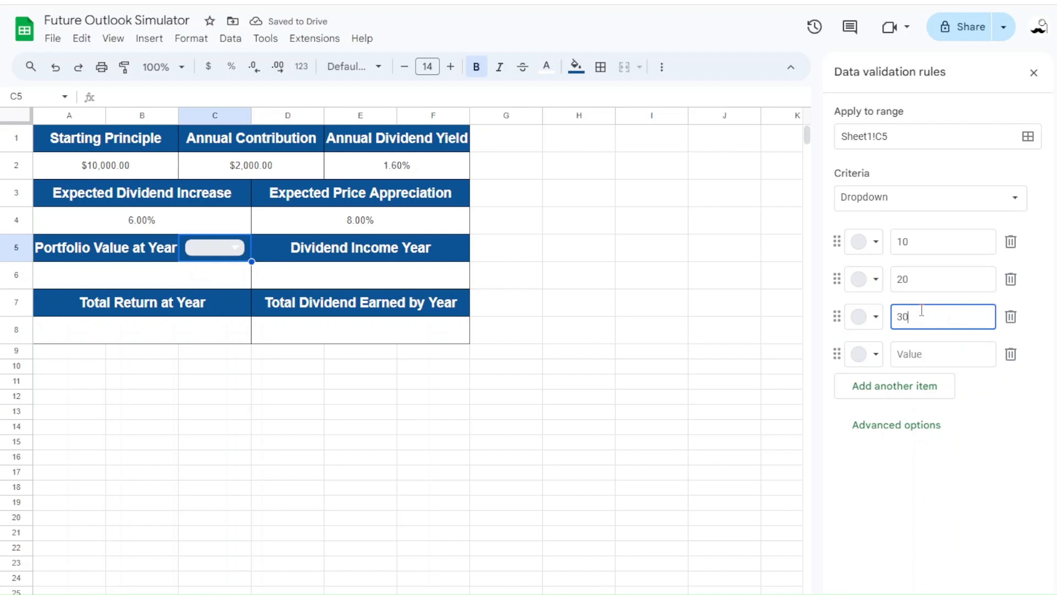
left_click(936, 353)
type("40")
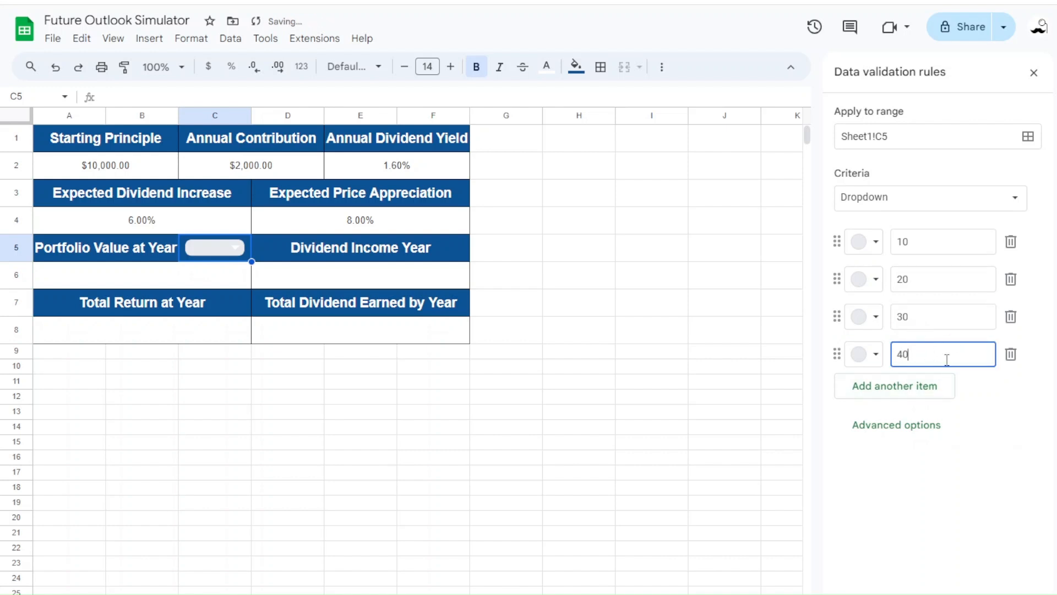
Set the C5 dropdown's display style to Arrow in the advanced options and save the validation rule
left_click(904, 432)
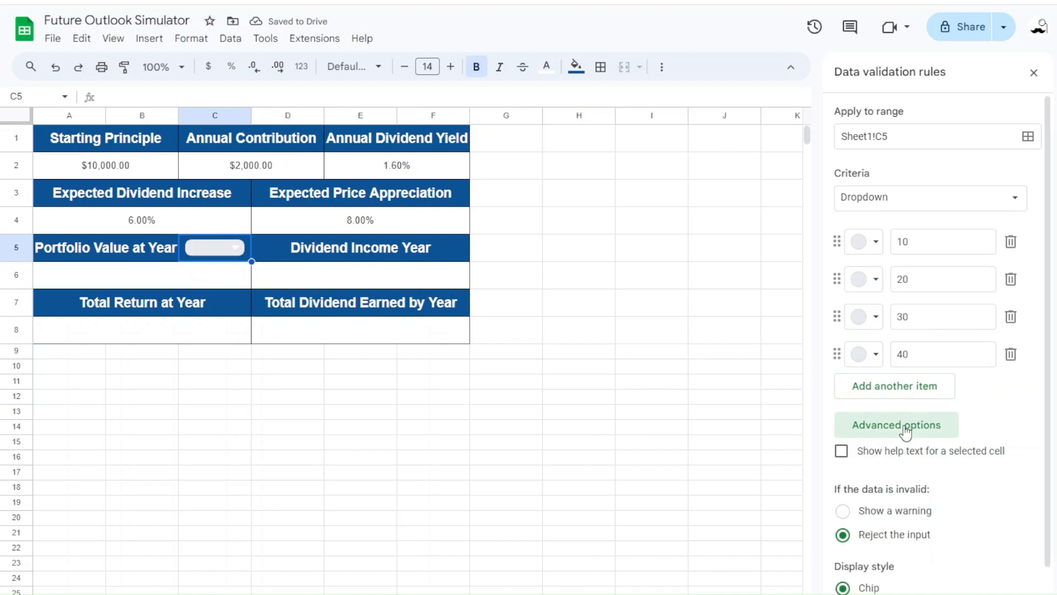
scroll(905, 431, "down", 1)
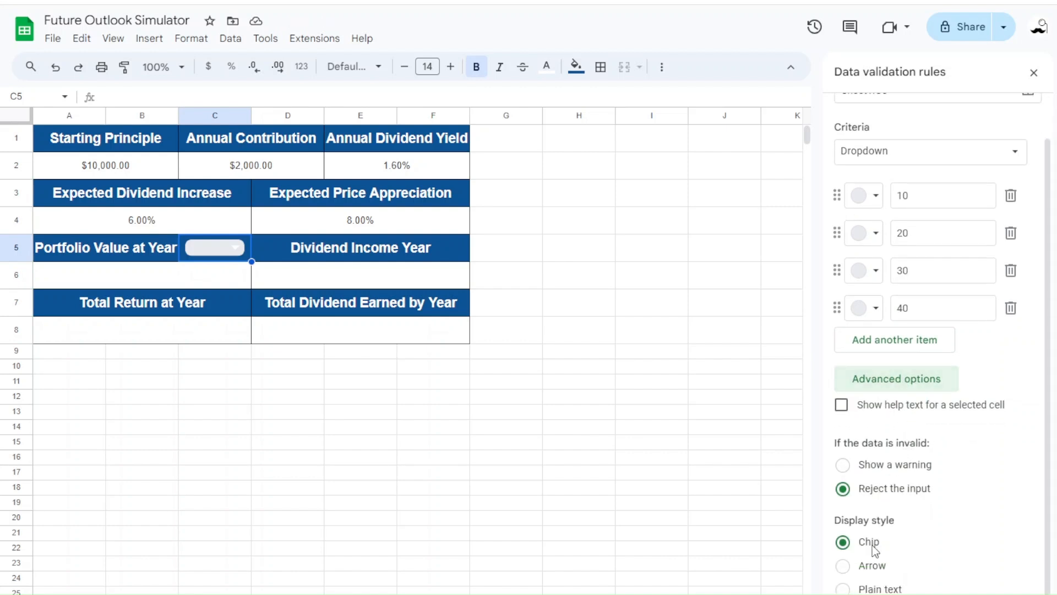
left_click(843, 566)
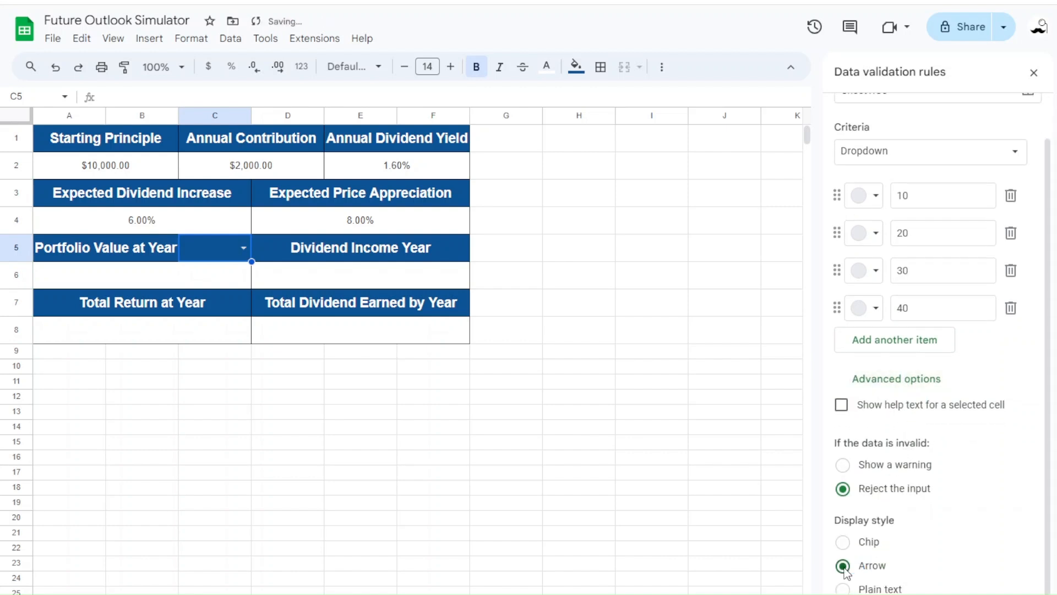
left_click(1016, 593)
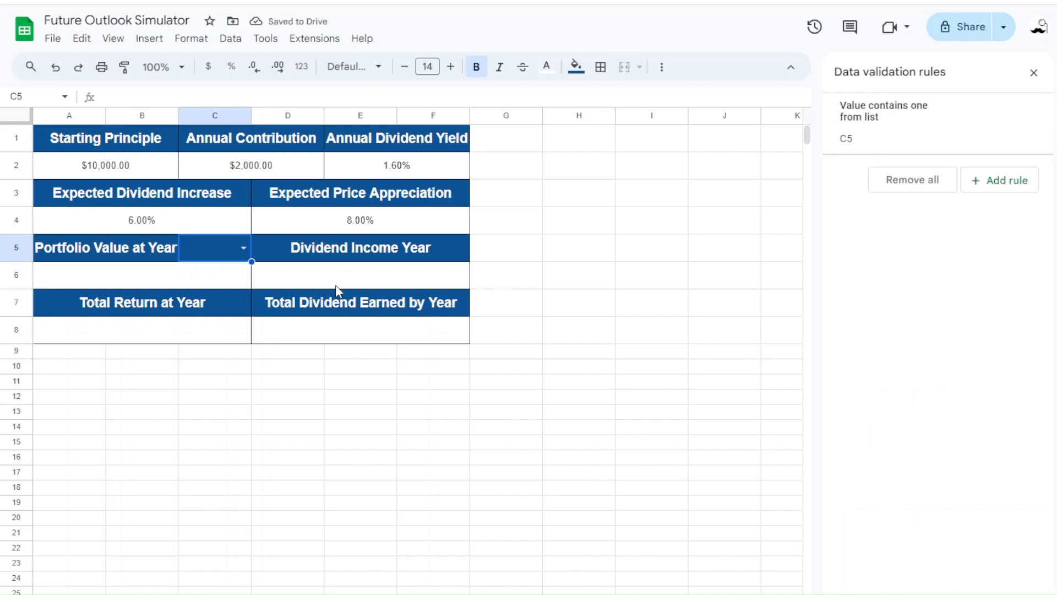
Try out the C5 dropdown by choosing each year option in turn: 10, 20, 30 and 40
left_click(244, 247)
left_click(218, 271)
left_click(244, 249)
left_click(213, 292)
left_click(246, 250)
left_click(212, 313)
left_click(247, 247)
left_click(218, 333)
Link the year cells F5 (Dividend Income Year) and C7 (Total Return at Year) to the dropdown with the formula =C5
left_click(283, 253)
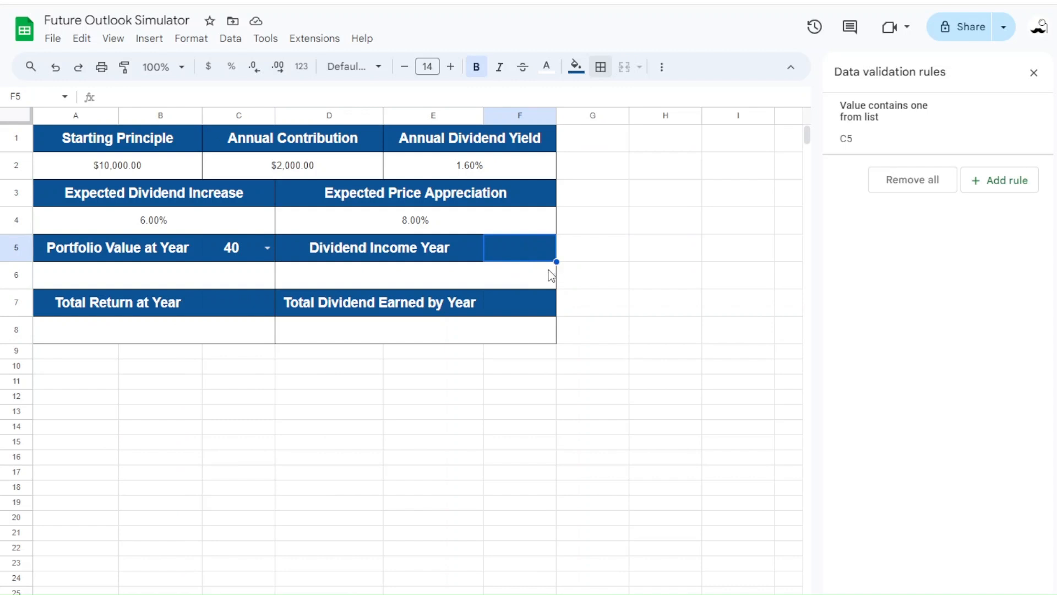
type("=")
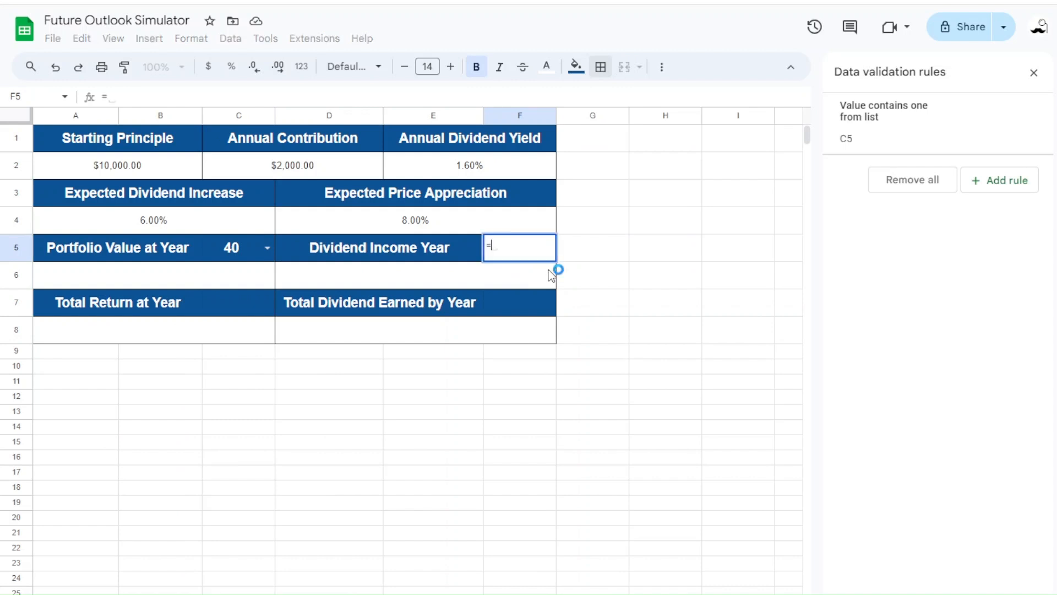
left_click(233, 251)
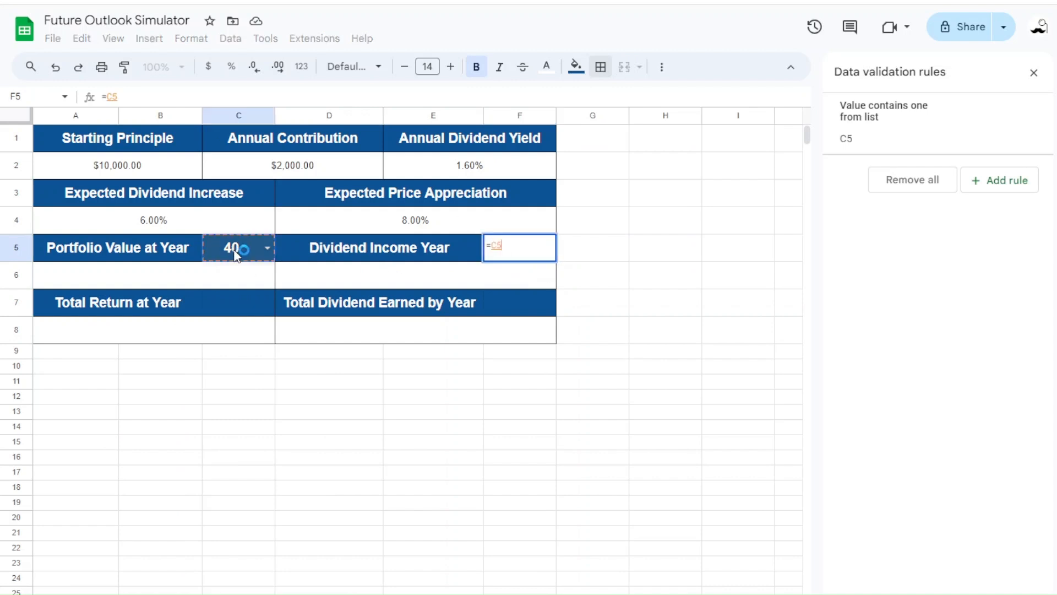
key("Return")
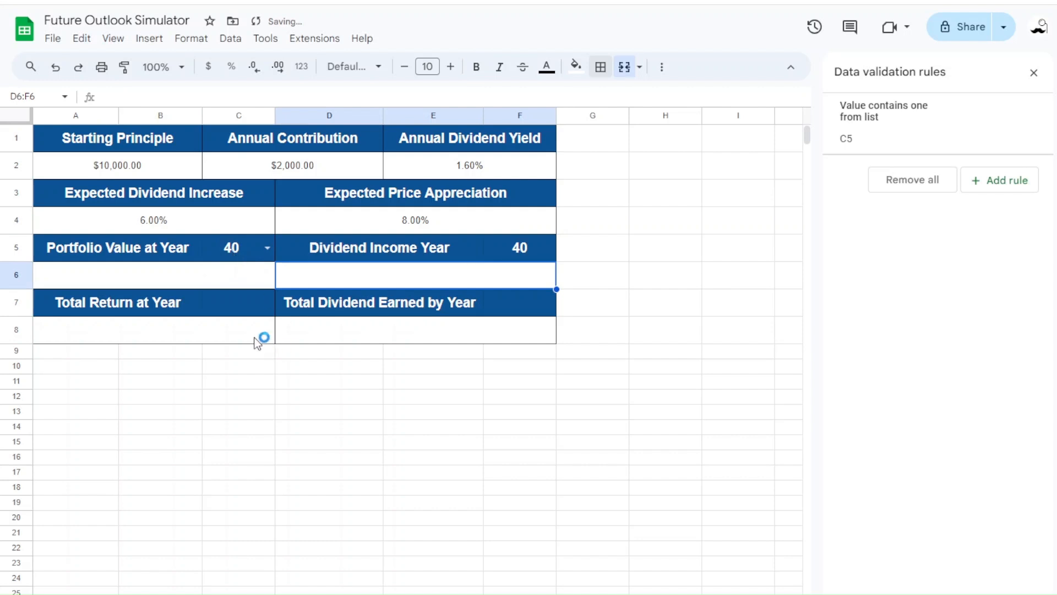
left_click(245, 312)
type("=")
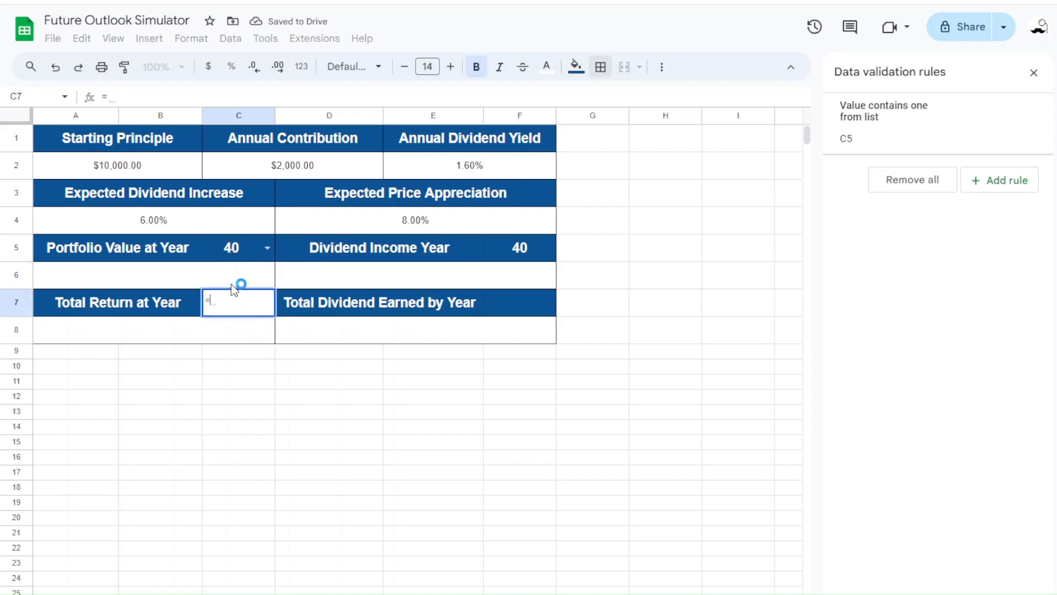
left_click(246, 255)
key("Return")
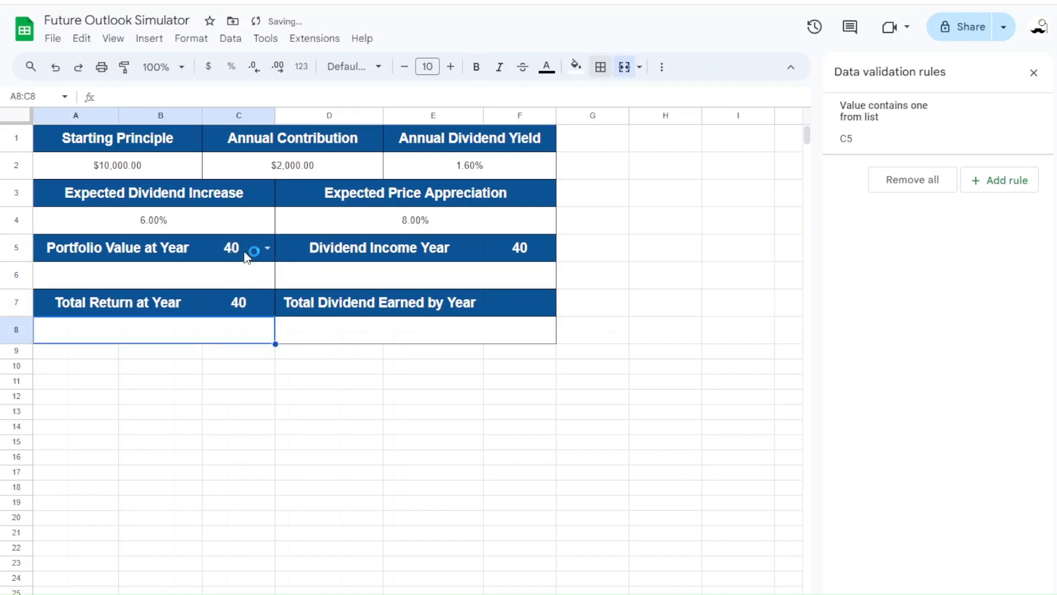
Link F7 beside "Total Dividend Earned by Year" to the year dropdown with the formula =C5
left_click(509, 311)
type("=")
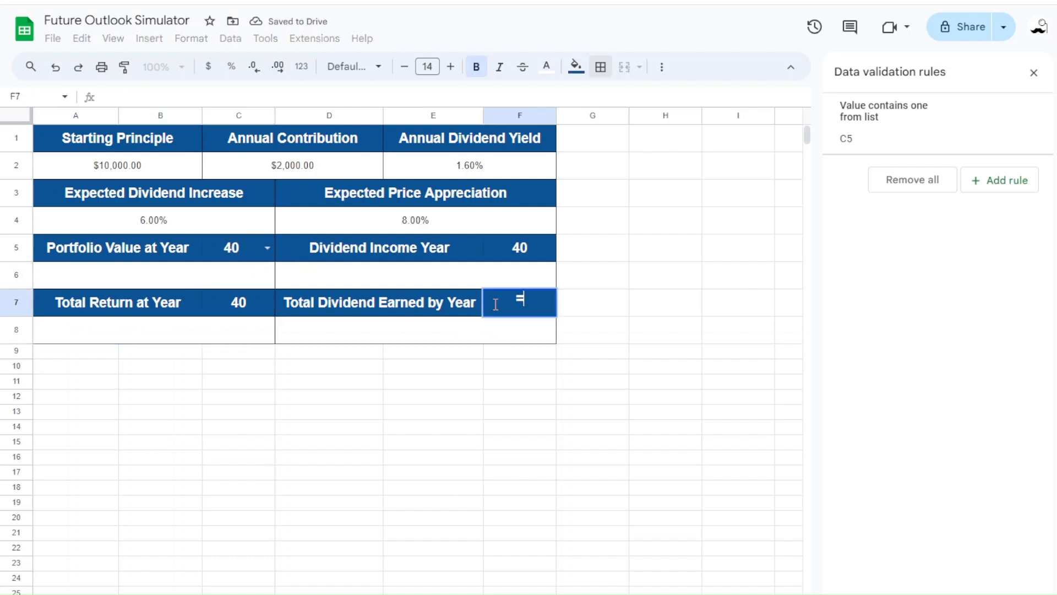
left_click(242, 303)
left_click(242, 249)
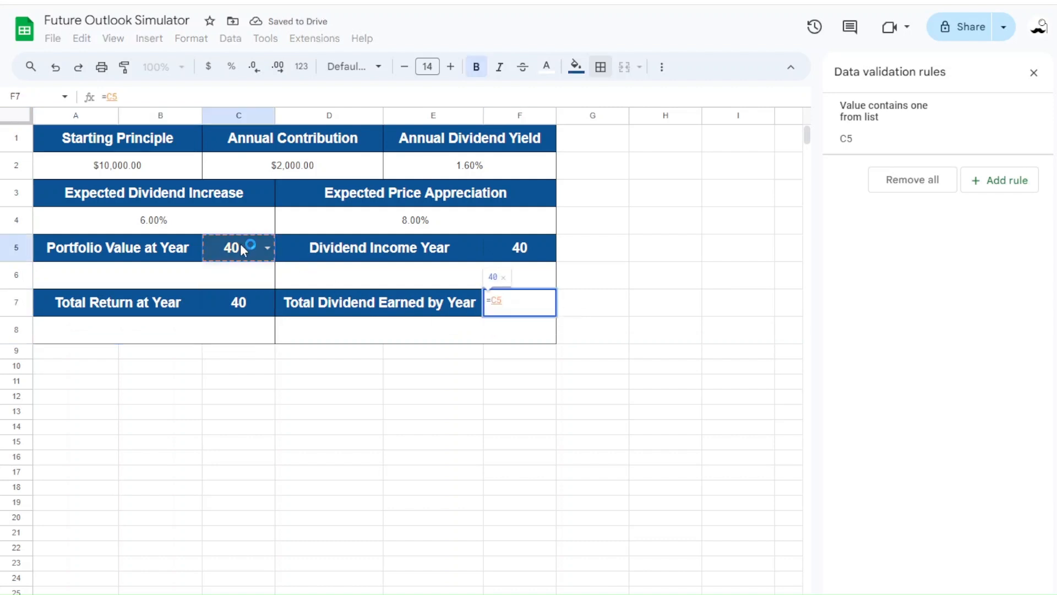
key("Return")
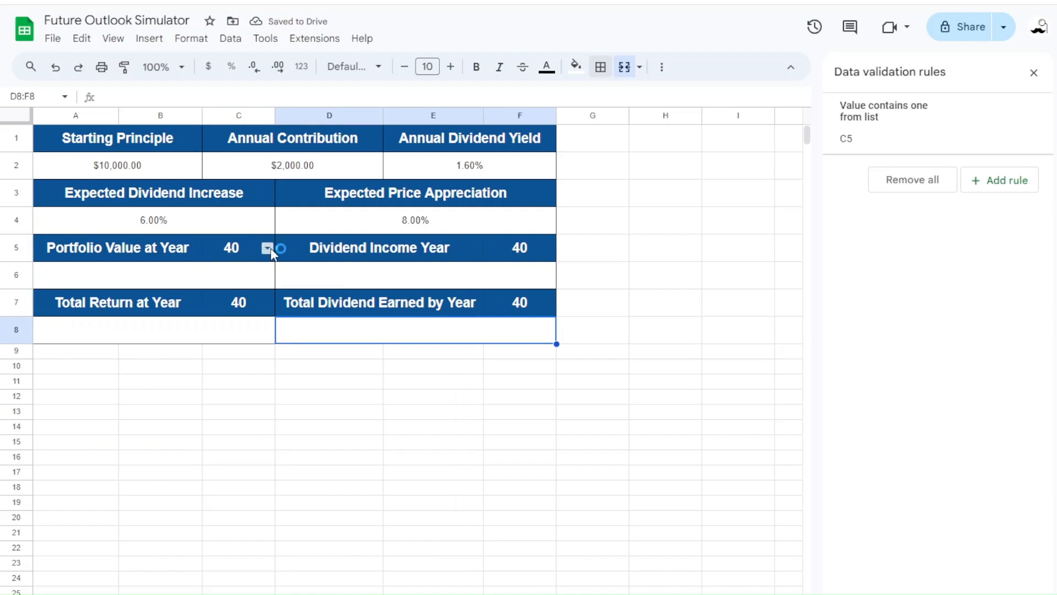
Test the linked year cells by switching the C5 dropdown to 10 and then to 30
left_click(268, 249)
left_click(246, 278)
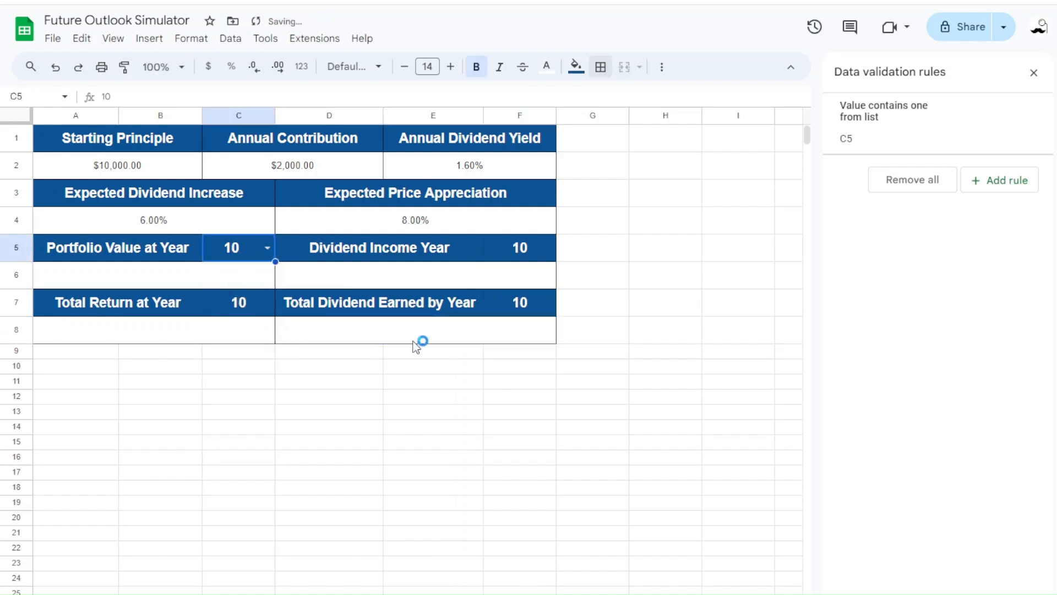
left_click(268, 248)
left_click(224, 314)
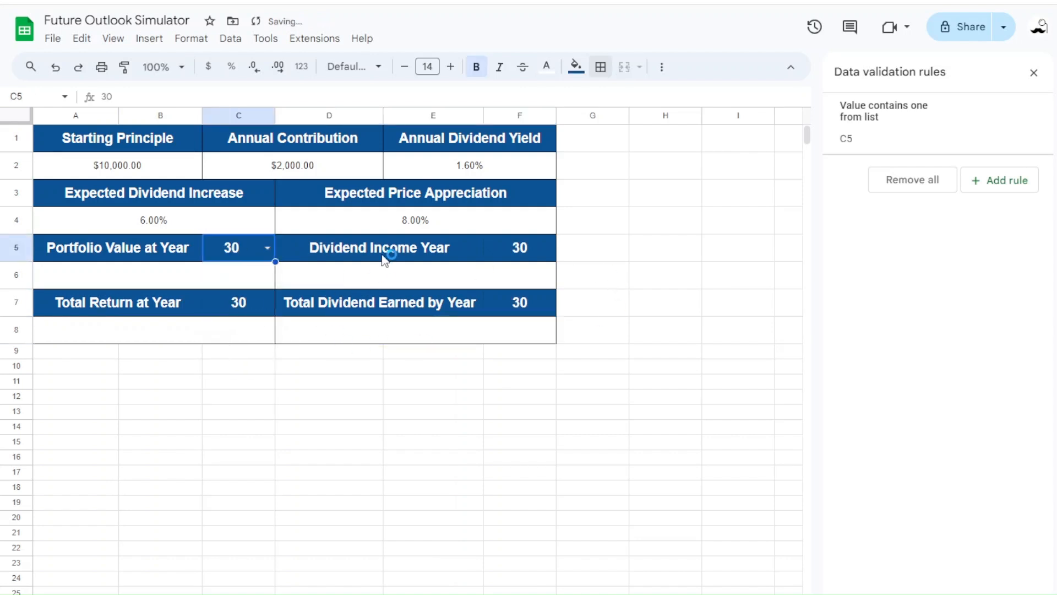
Increase the font size of the input values in A2:F2 and A4:F4 to 12
left_click_drag(121, 167, 431, 162)
left_click(451, 67)
left_click(451, 68)
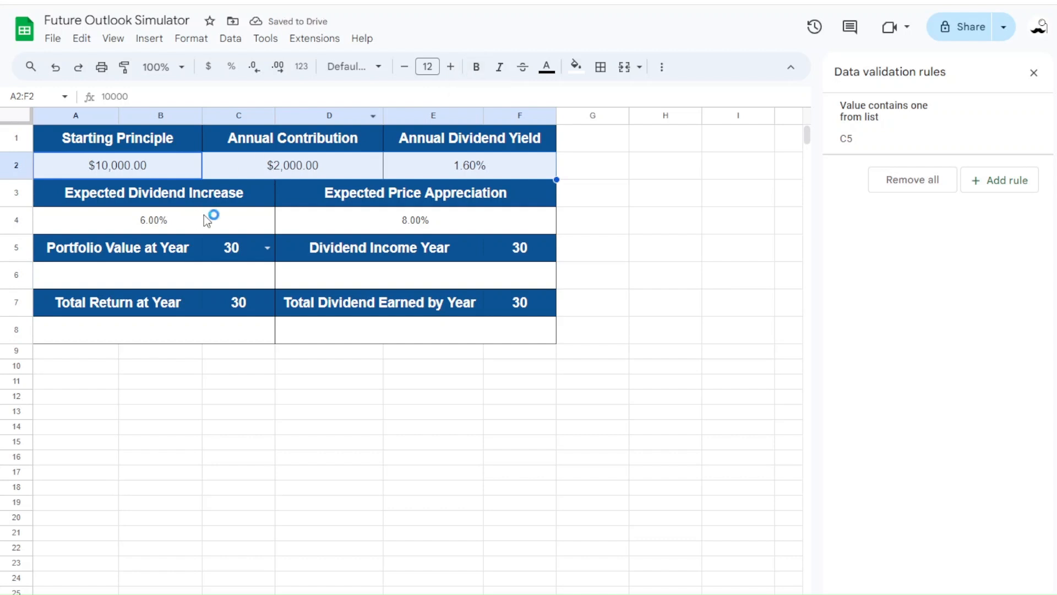
left_click_drag(197, 220, 314, 214)
left_click(451, 68)
left_click(450, 67)
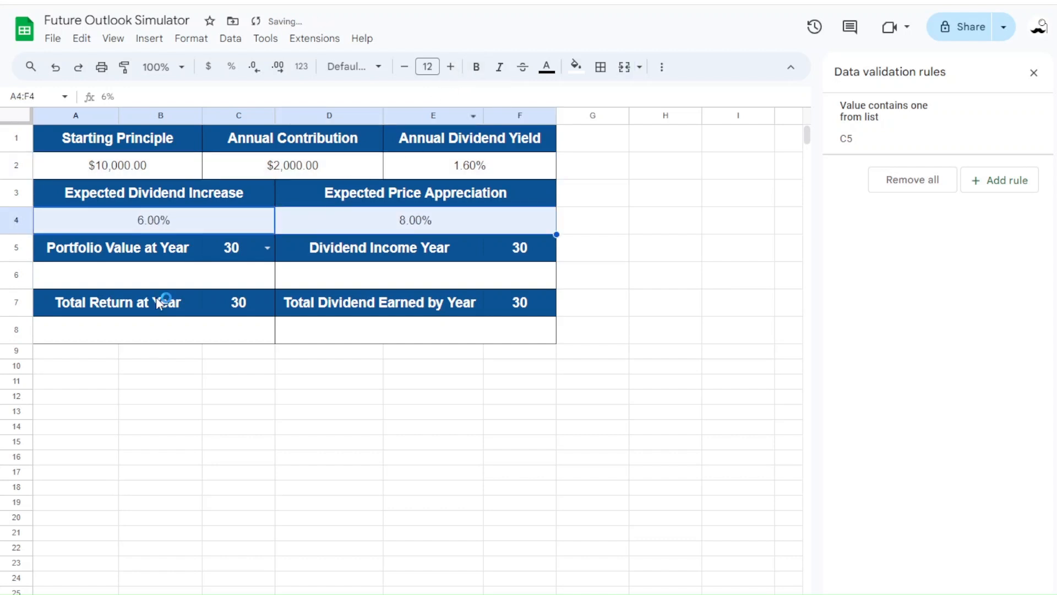
Increase the font size of the empty result cells in A6:F6 and A8:F8 to 12
left_click_drag(224, 276, 295, 274)
left_click(450, 67)
left_click(451, 68)
left_click_drag(213, 327, 310, 334)
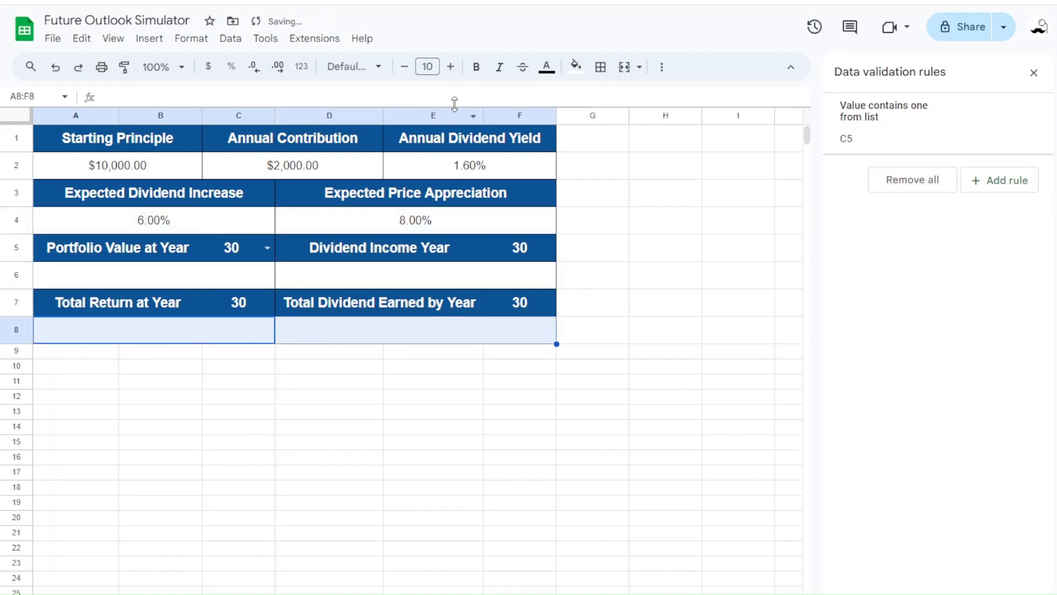
left_click(451, 67)
left_click(451, 67)
left_click(632, 338)
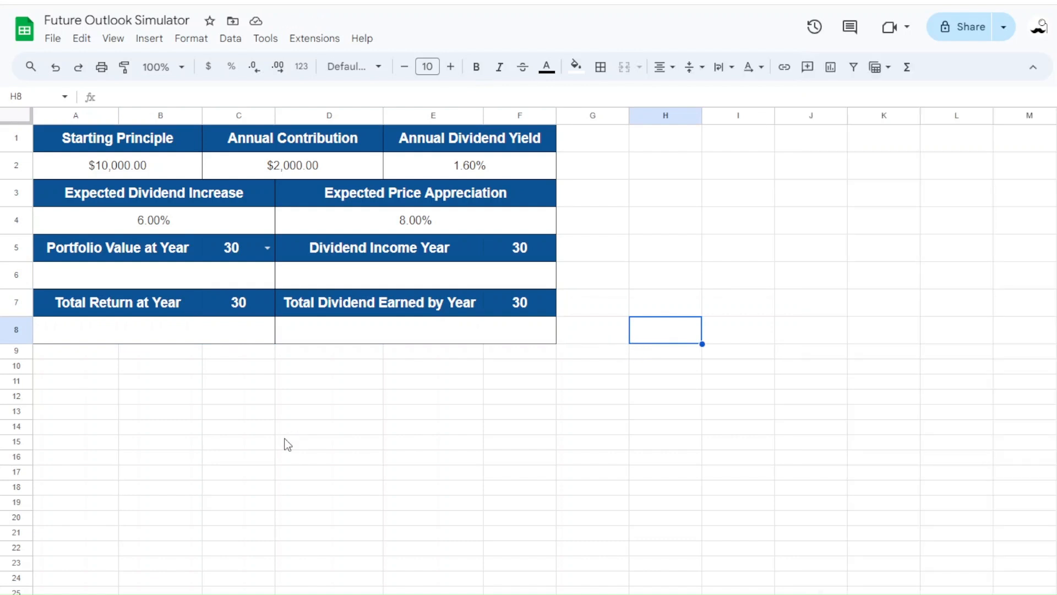
Make row 9 taller and enter the column headings Year, Value and Annual Dividend in A10:C10
left_click_drag(17, 358, 16, 373)
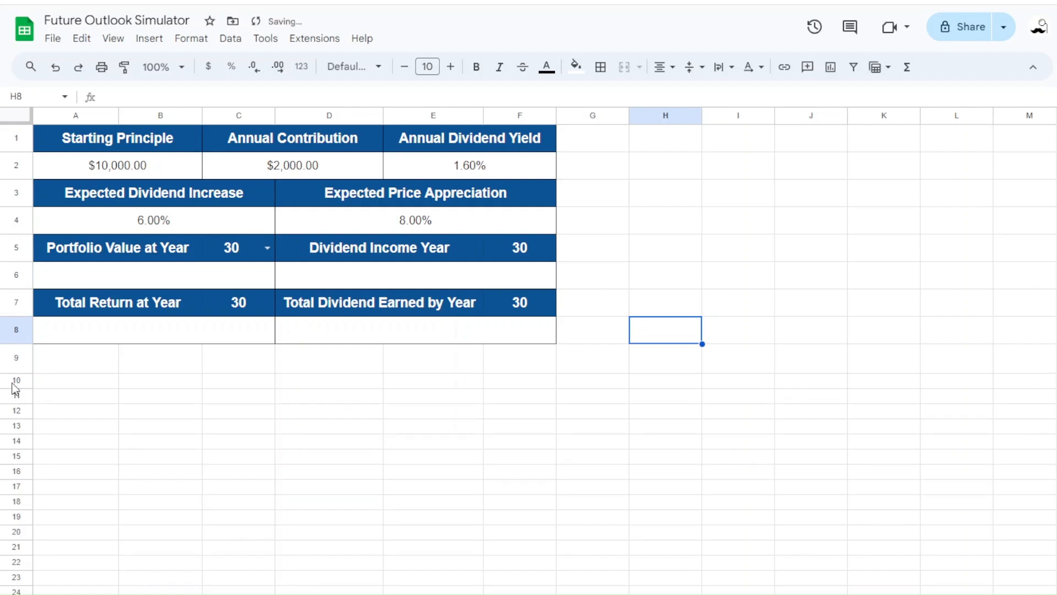
left_click(55, 384)
type("Year")
key("Tab")
type("Value")
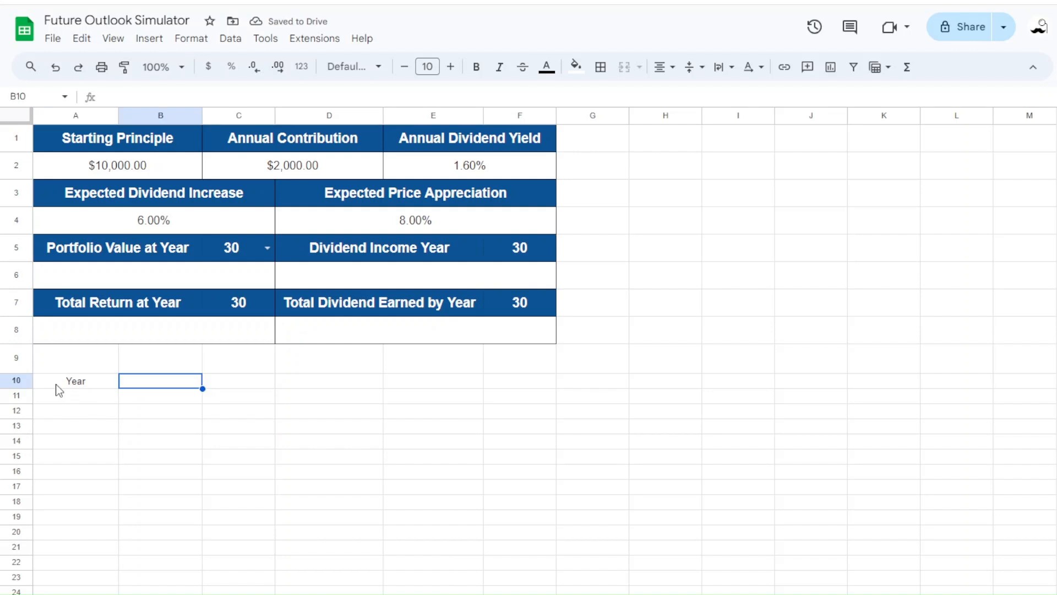
key("Tab")
type("Annual Dividend")
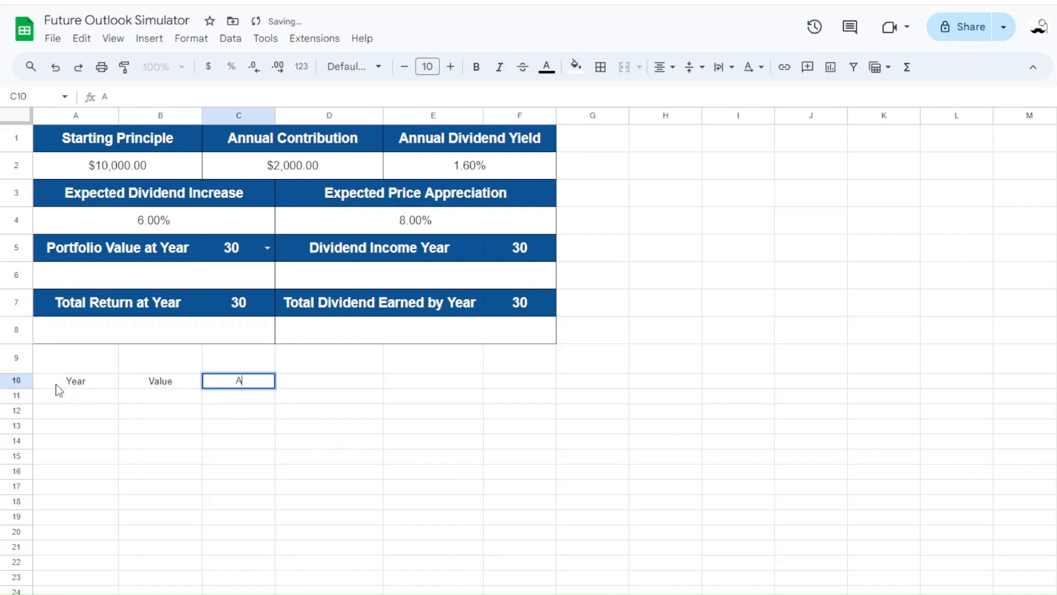
Enter the remaining column headings Cumaltive Dividends, Yield and Yield on Cost in D10:F10
key("Tab")
type("Cumaltive Dividends")
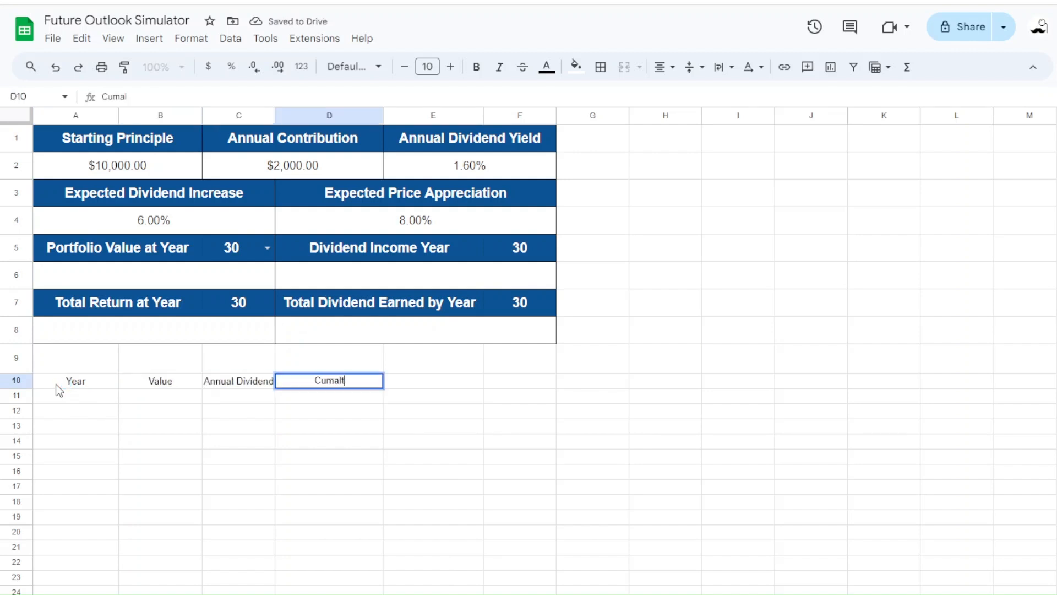
key("Tab")
type("Yield")
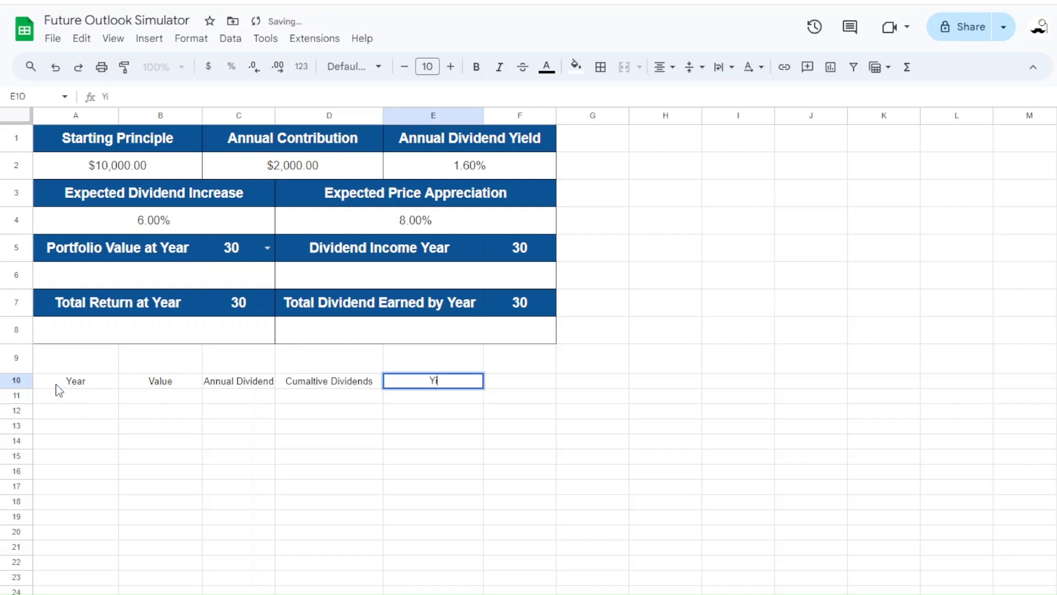
key("Tab")
type("Yield on Cost")
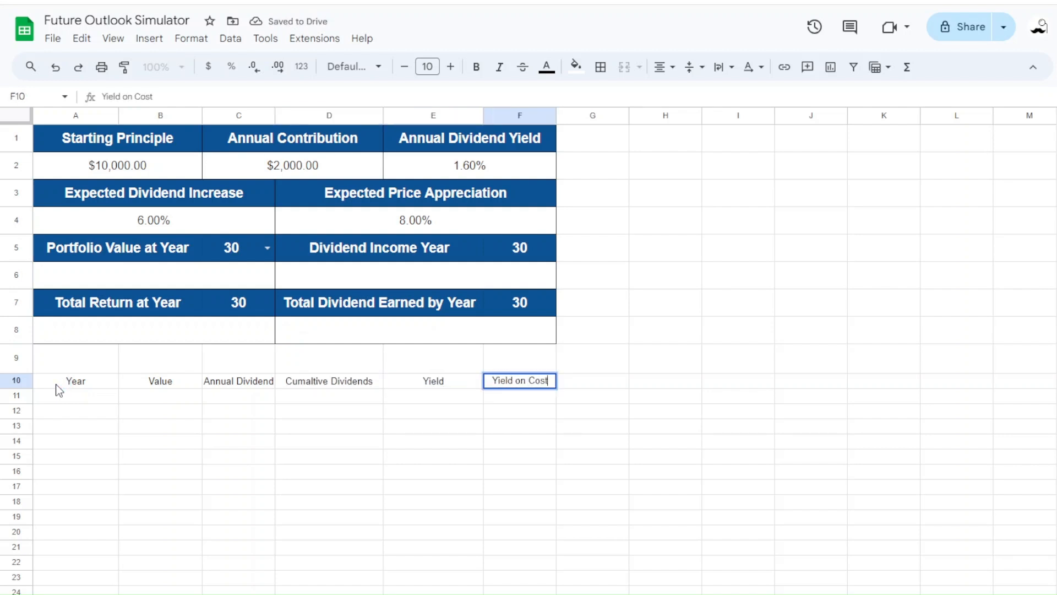
Fill the Year heading cell A10 with the same dark blue as the headings above
left_click(69, 384)
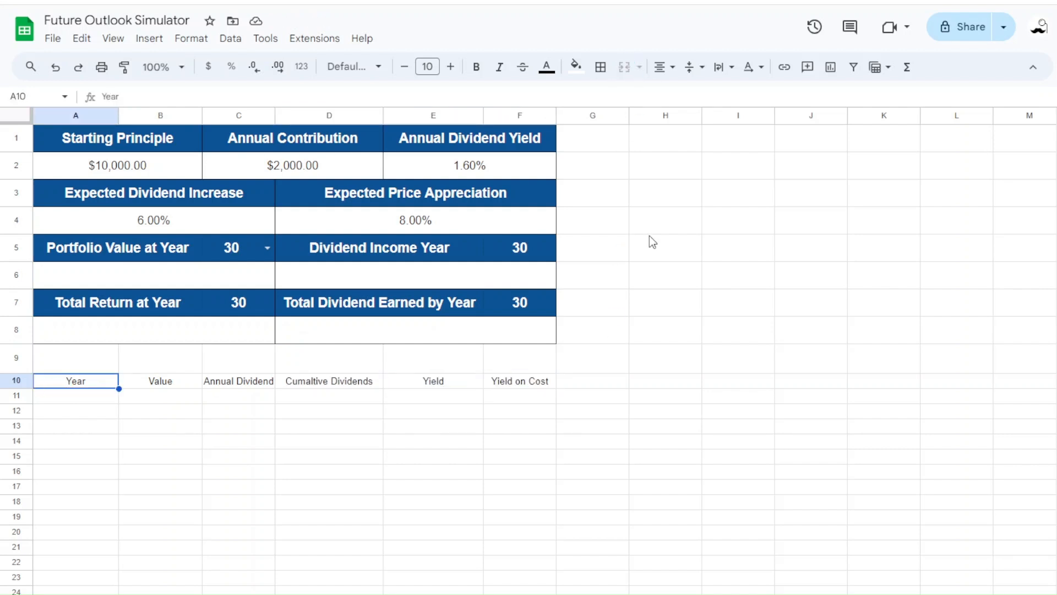
left_click(577, 68)
left_click(691, 212)
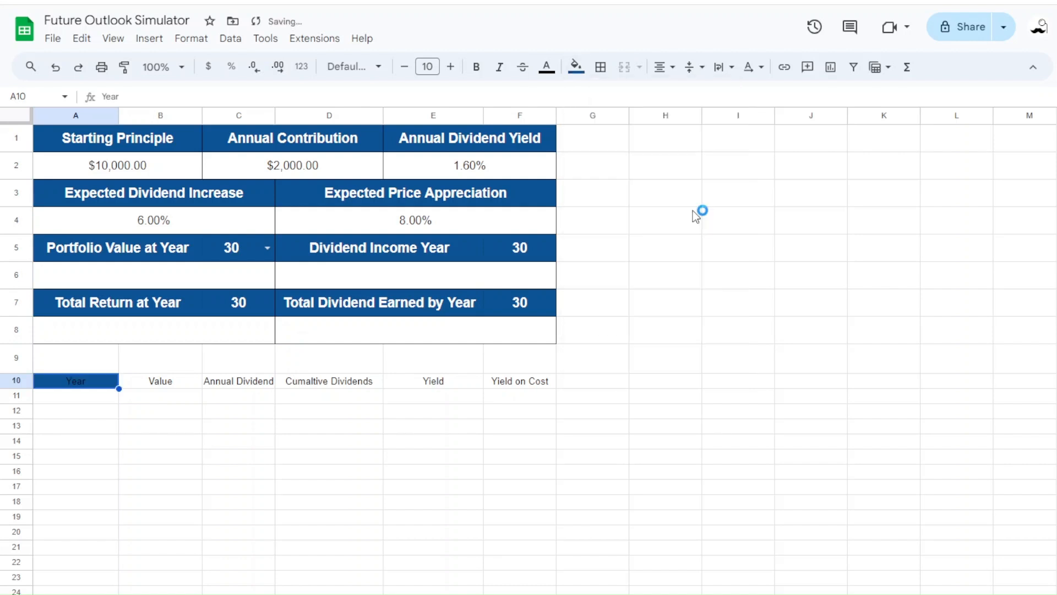
Change the Year heading in A10 to white text and increase its font size to 12
left_click(547, 67)
left_click(693, 117)
left_click(450, 67)
left_click(450, 66)
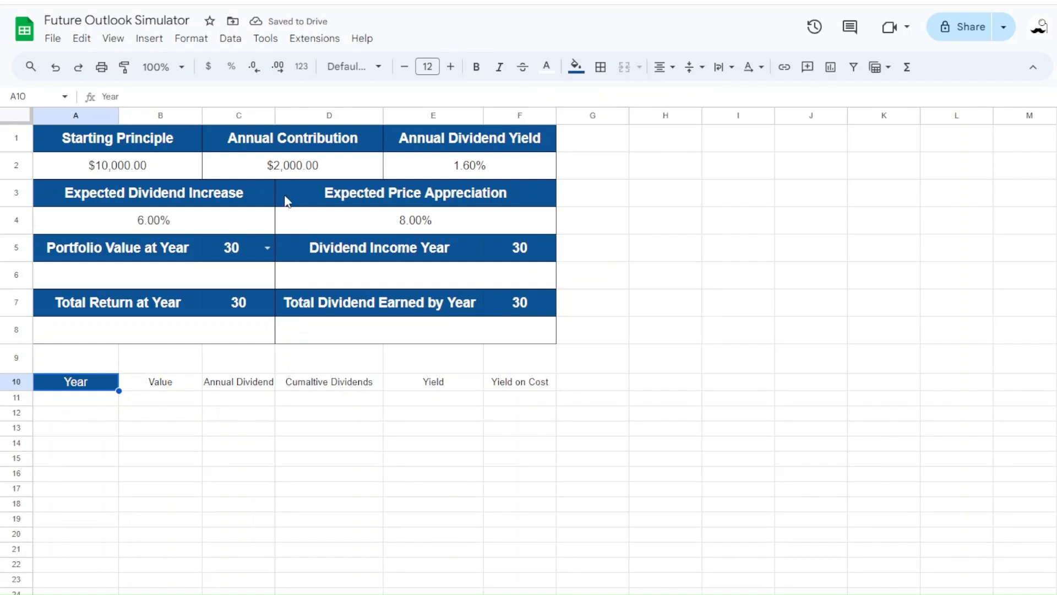
Copy the Year heading's formatting onto the remaining table headings in B10:F10
left_click(124, 67)
left_click(174, 384)
left_click(124, 67)
left_click_drag(242, 380, 519, 381)
left_click(386, 440)
Wrap the text of the Annual Dividend and Cumaltive Dividends headings, and make all headings in A10:F10 bold
left_click_drag(248, 382, 342, 382)
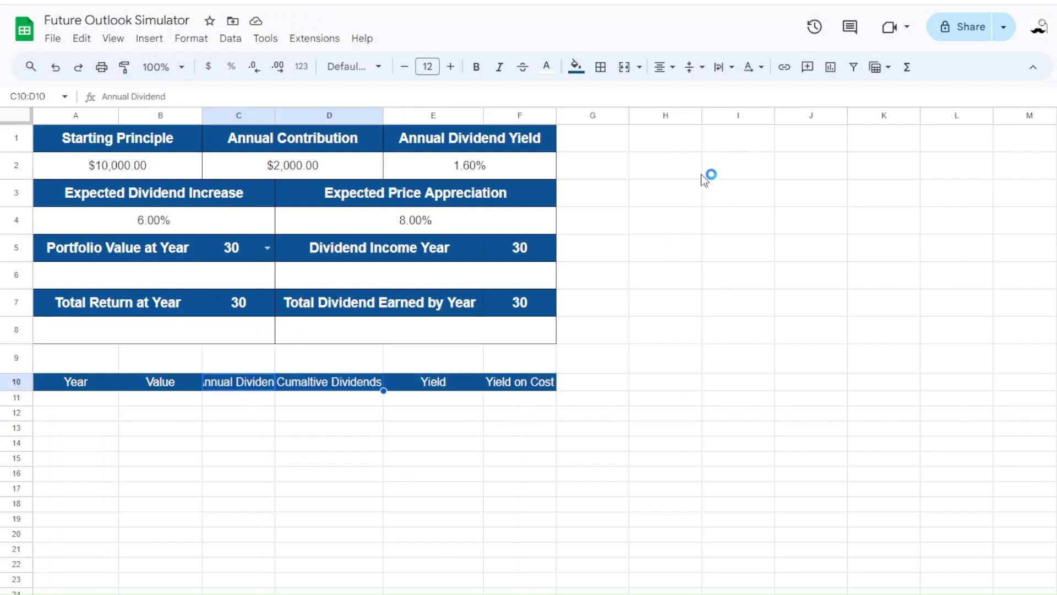
left_click(720, 68)
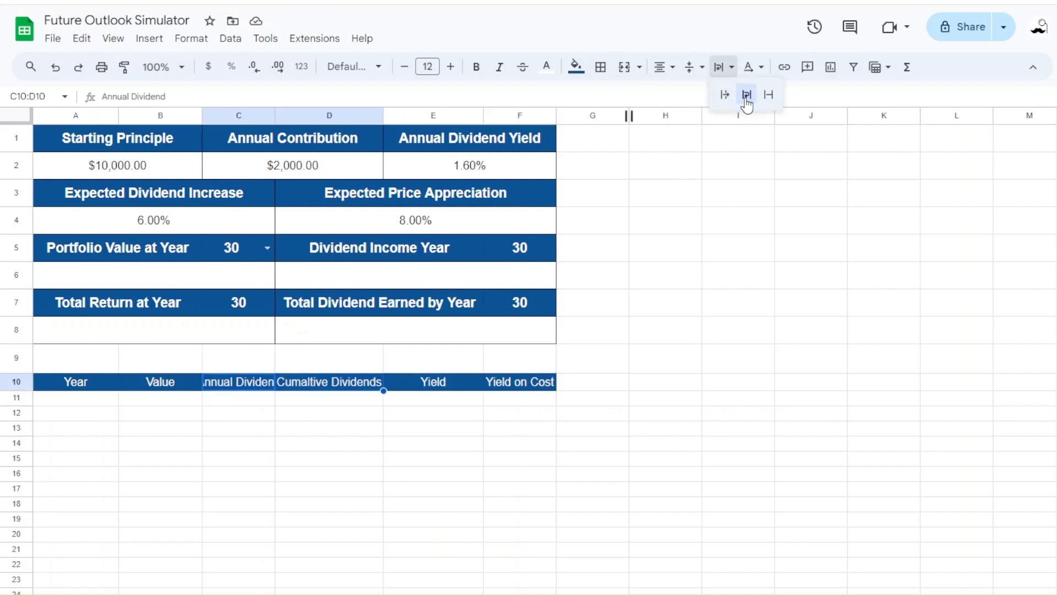
left_click(747, 96)
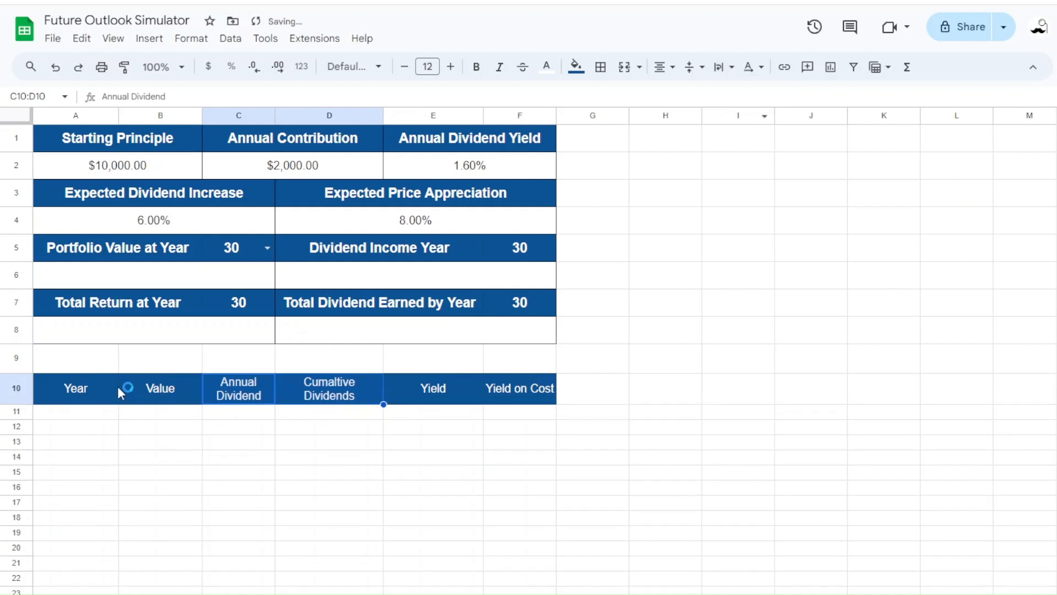
left_click(151, 443)
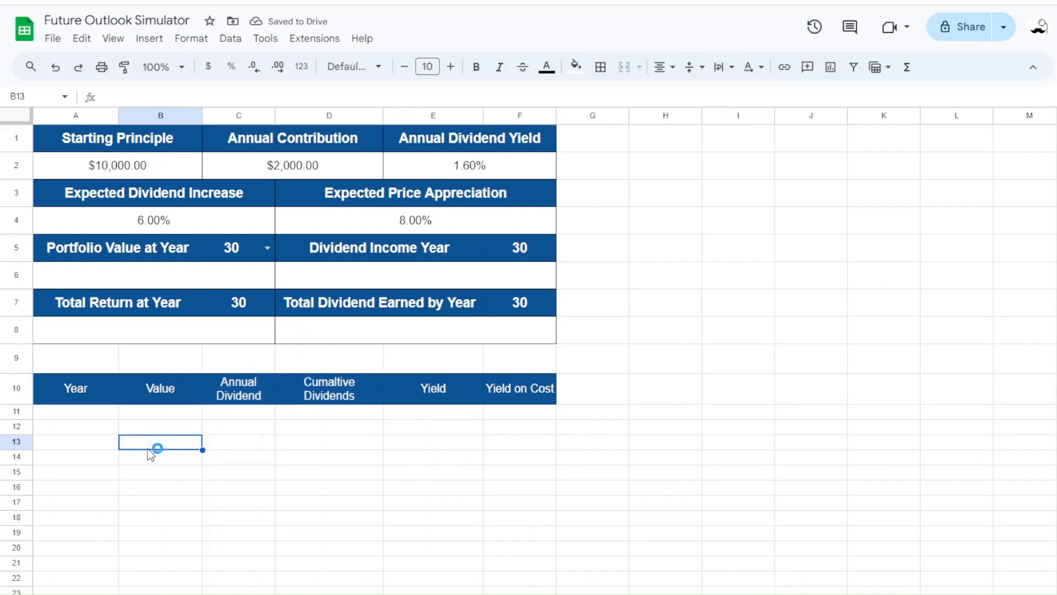
left_click_drag(78, 388, 537, 386)
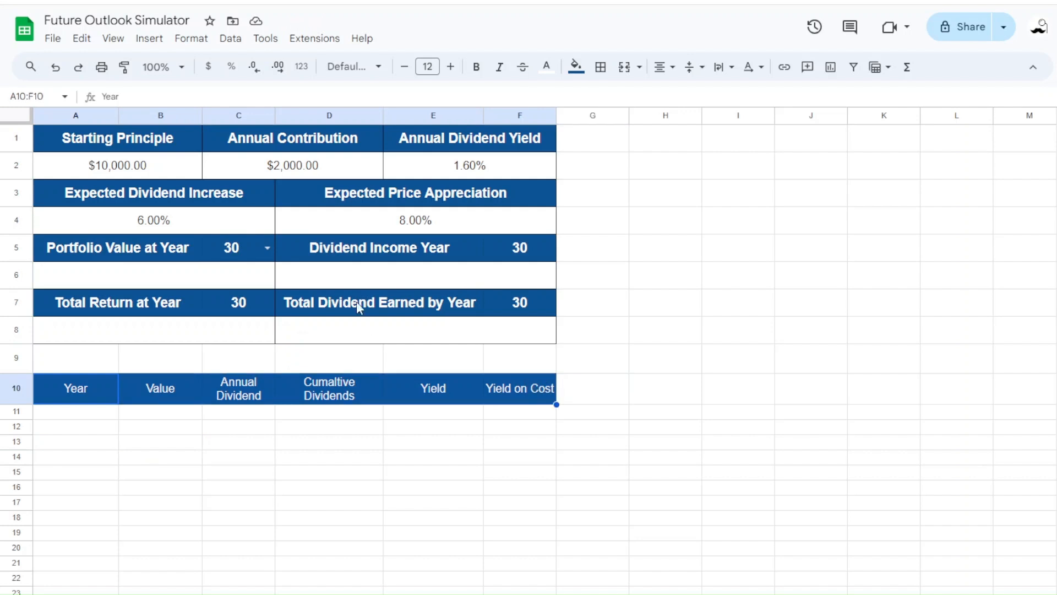
left_click(476, 67)
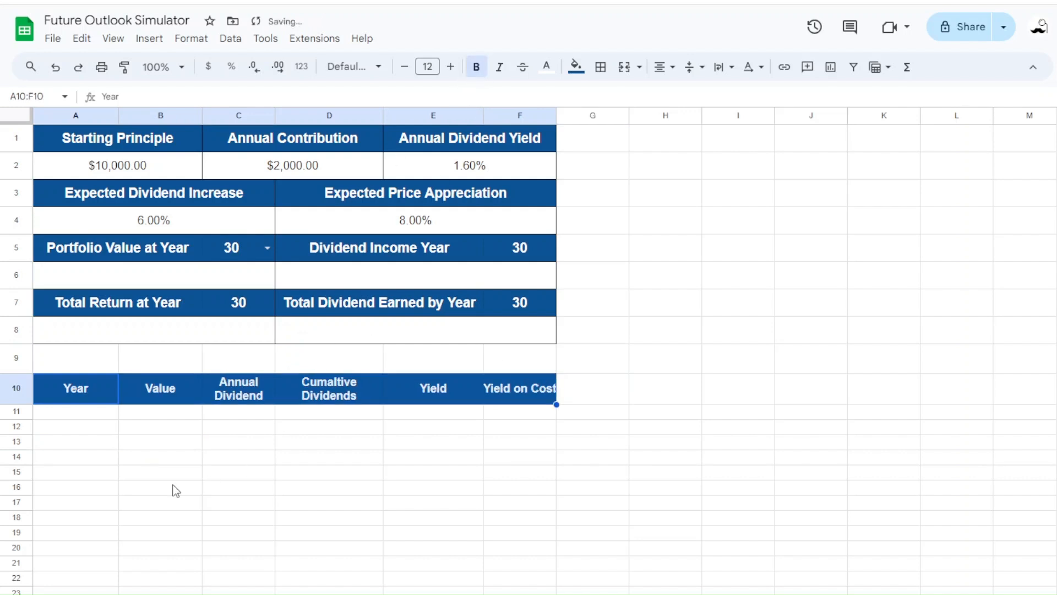
Enter 1 and 2 in A11:A12 under Year and extend the number series down to A51
left_click(69, 411)
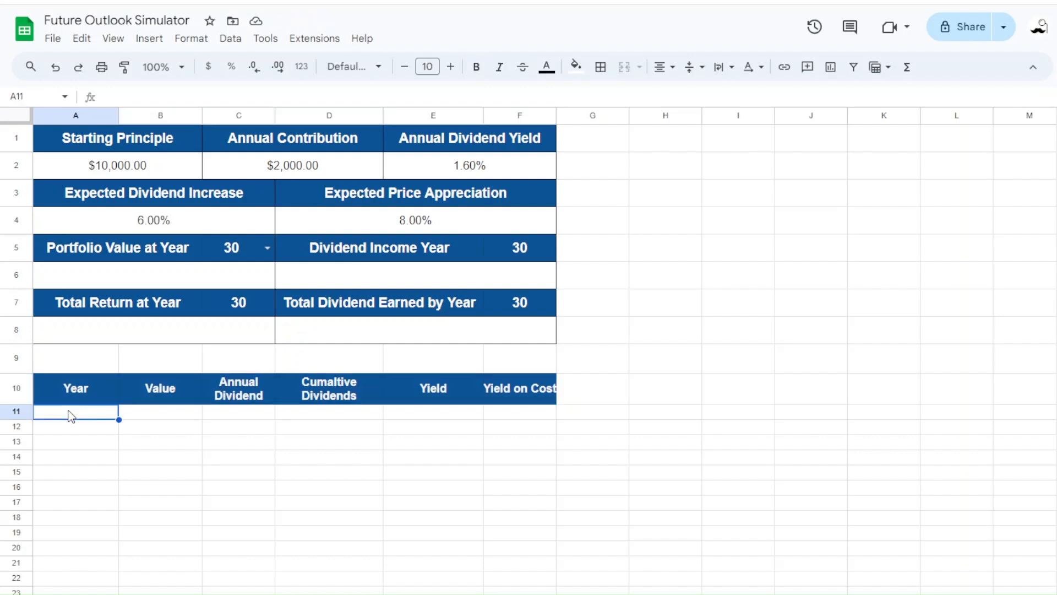
type("1")
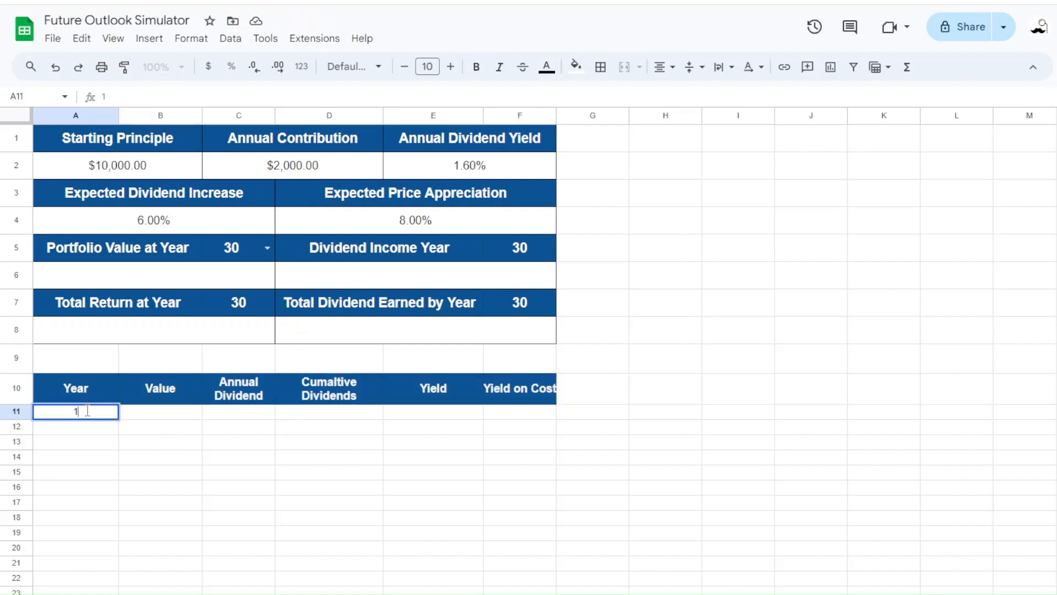
key("Return")
type("2")
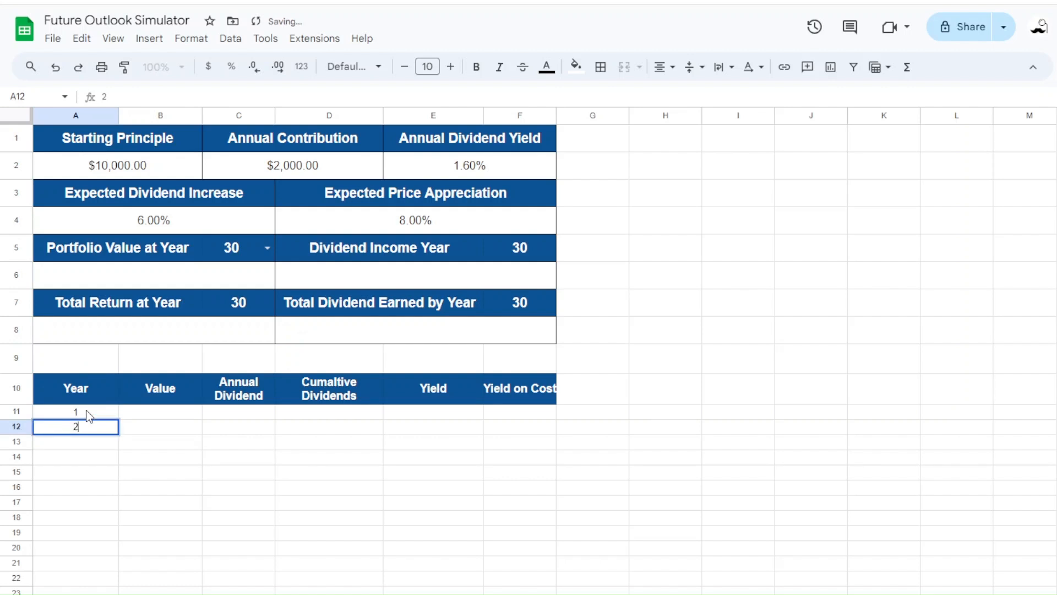
key("Return")
left_click_drag(88, 416, 76, 219)
left_click_drag(85, 120, 77, 197)
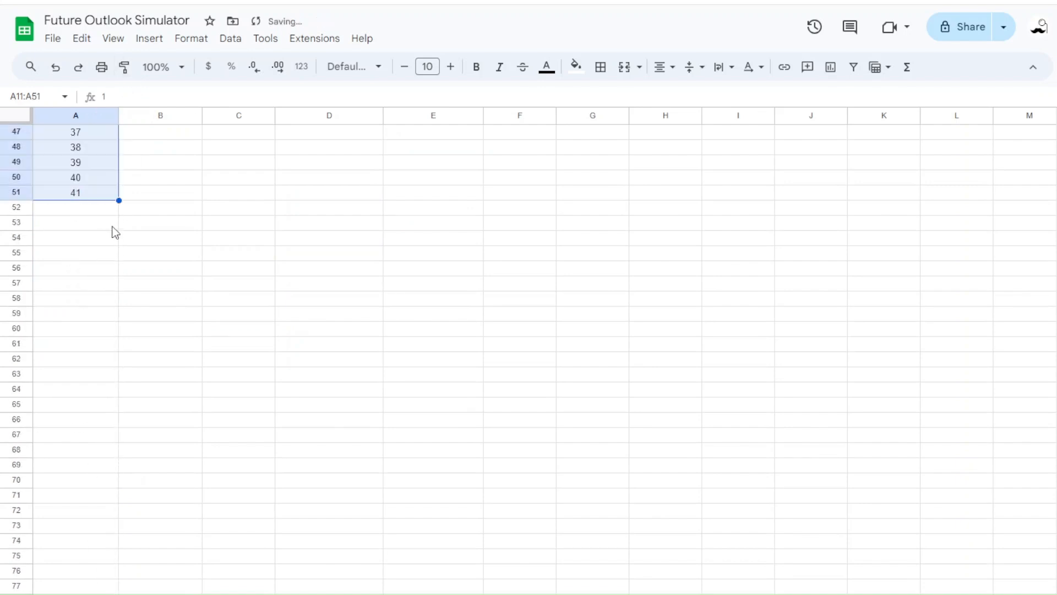
Delete the extra year 41 from A51 so the series ends at 40
scroll(110, 275, "up", 2)
left_click(76, 271)
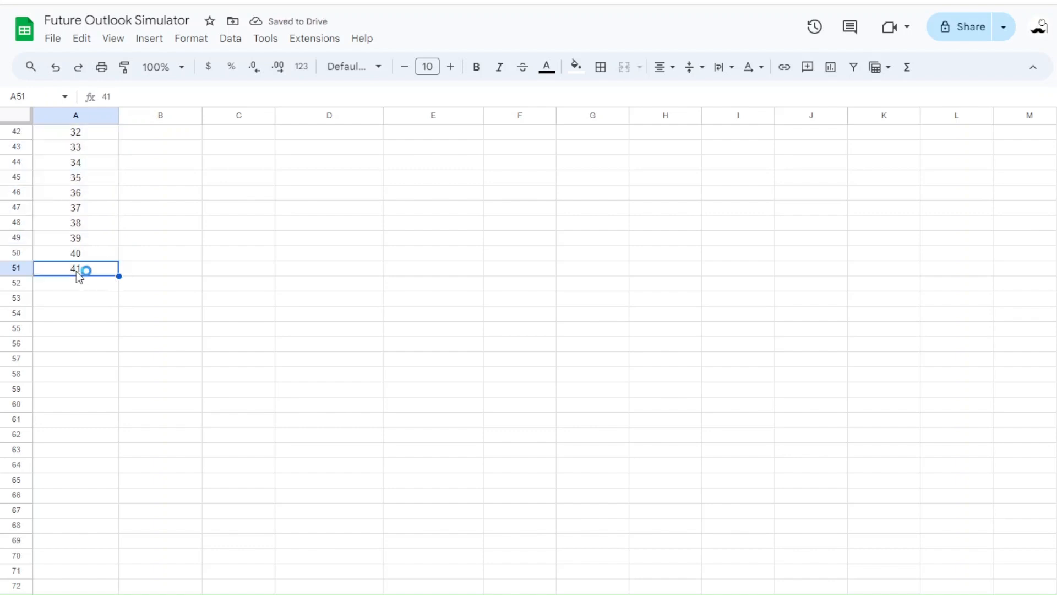
key("Delete")
Widen column F slightly and link the year 1 Value in B11 to the Starting Principle with =A2
scroll(108, 259, "up", 15)
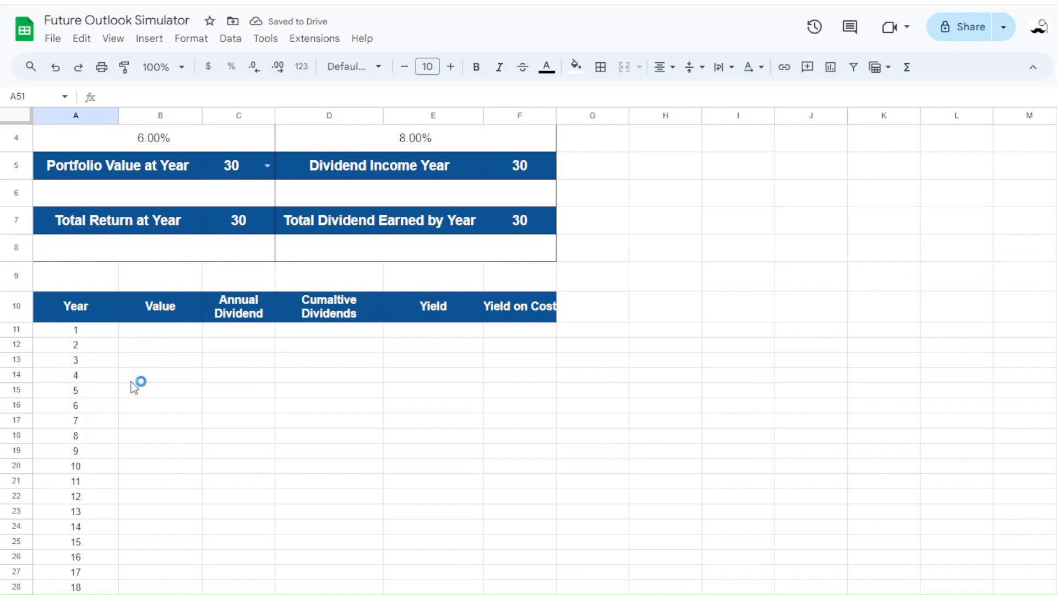
left_click(160, 329)
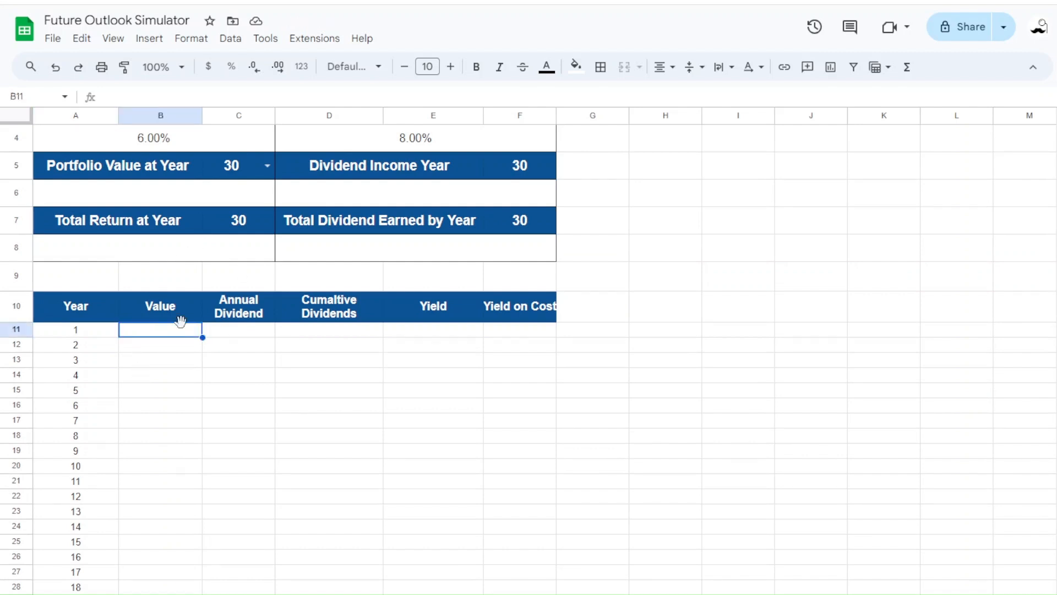
left_click_drag(556, 116, 563, 116)
scroll(165, 305, "up", 3)
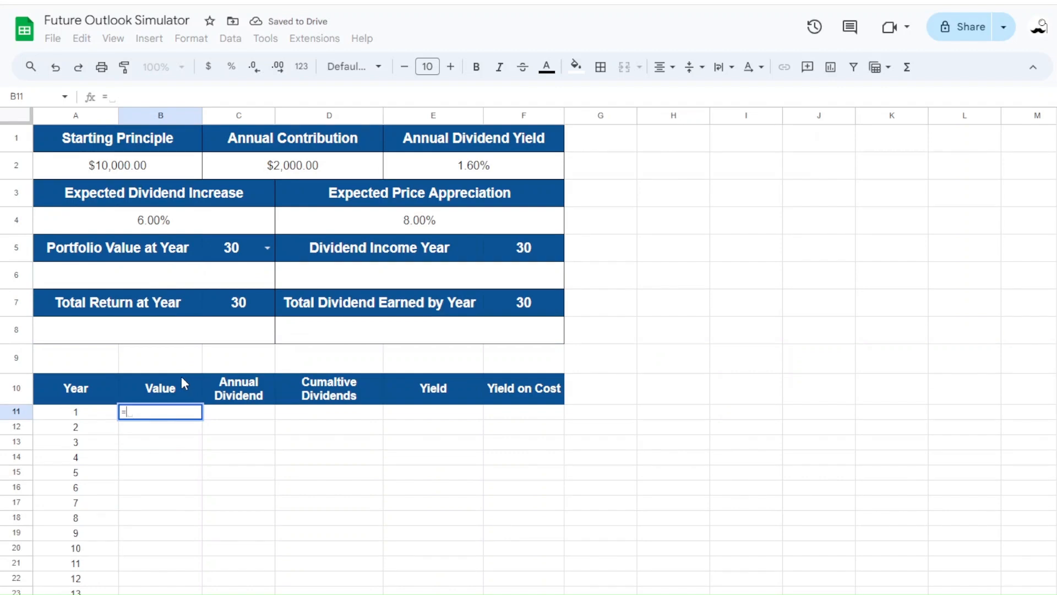
left_click(105, 165)
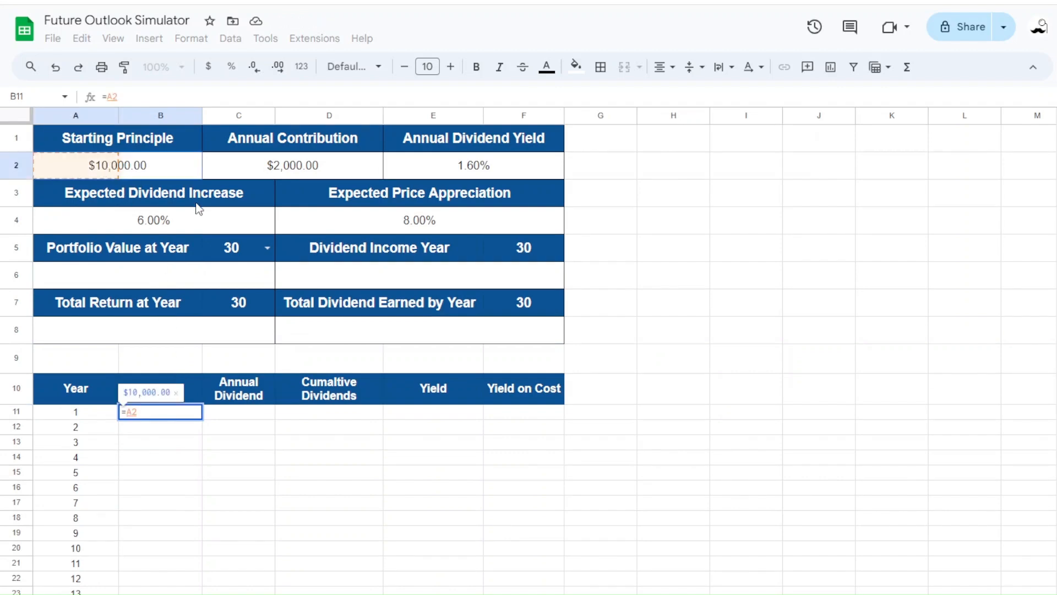
key("Return")
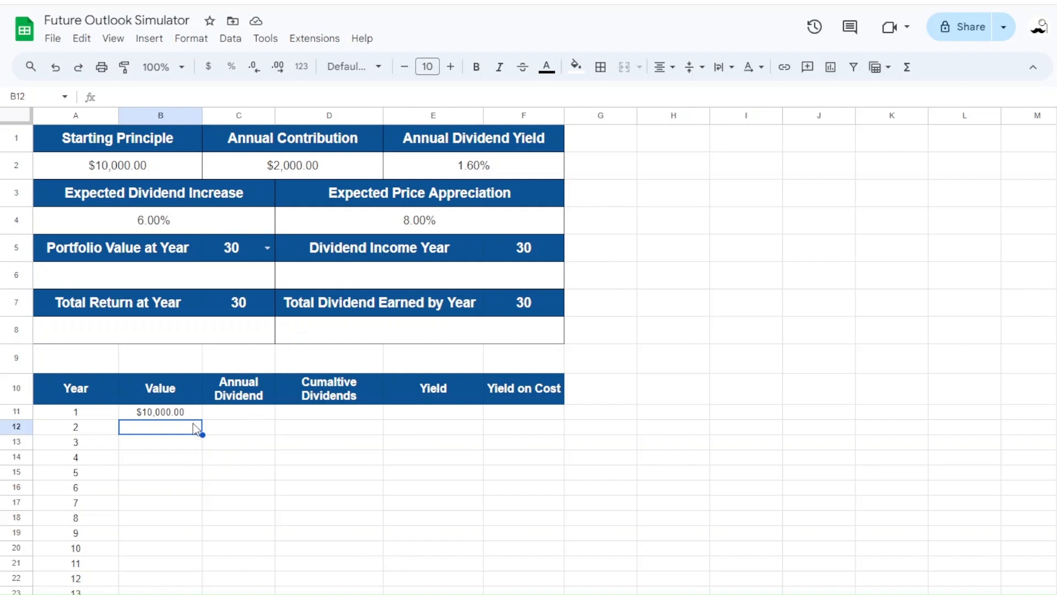
Calculate the year 1 Annual Dividend in C11 as dividend yield times starting principle with =E2*A2
left_click(229, 410)
type("=")
left_click(398, 167)
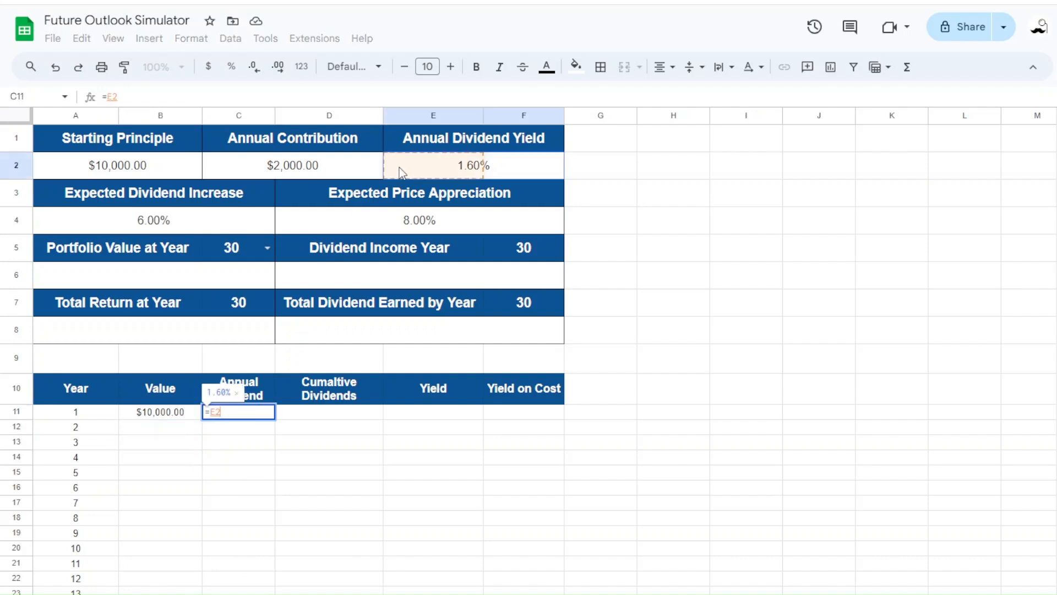
type("*")
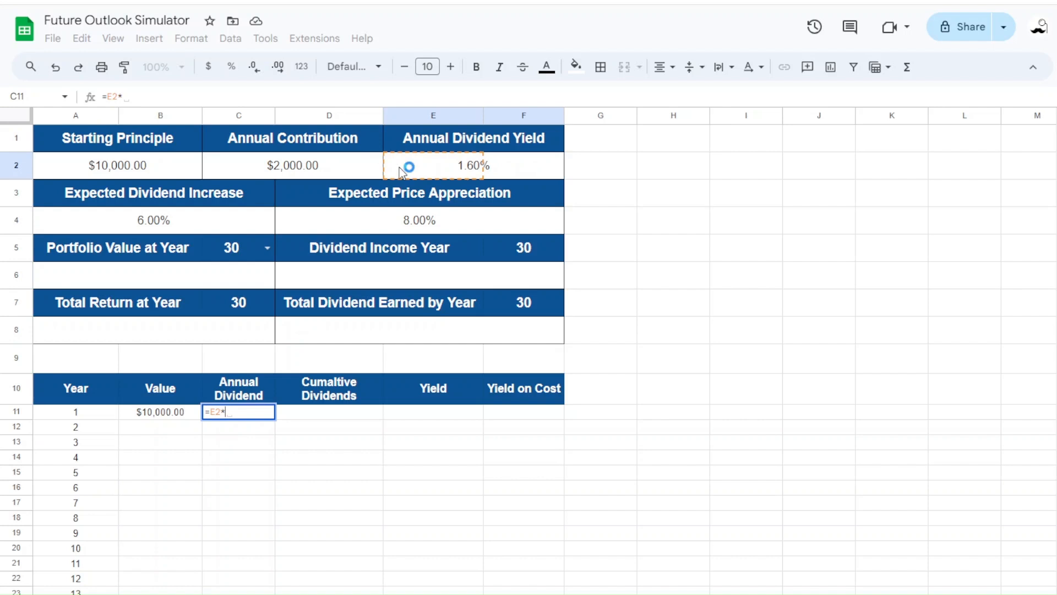
left_click(161, 165)
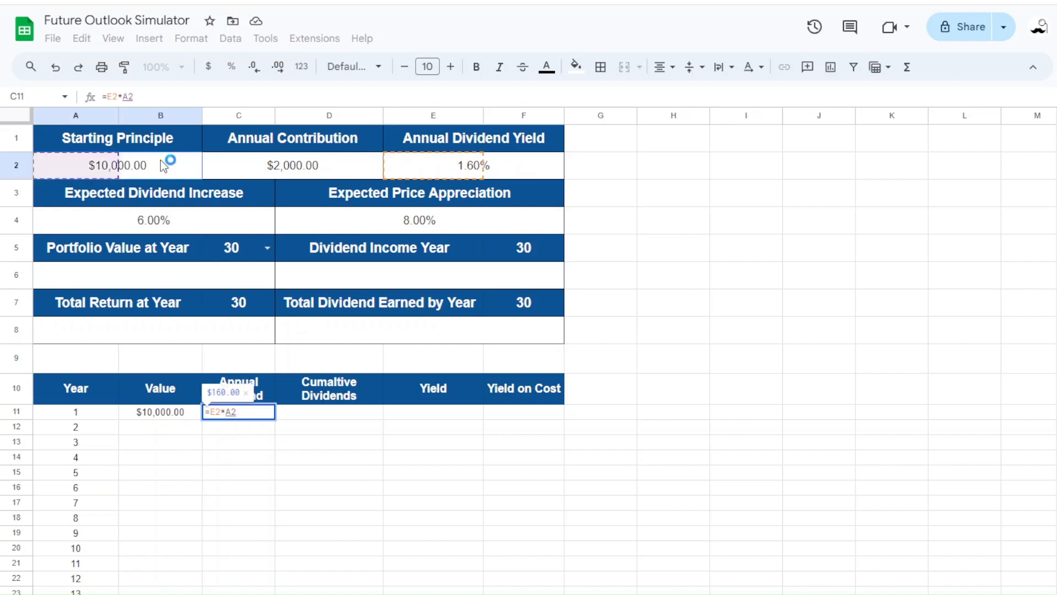
key("Return")
Enter the running total formula =SUM($C$11:C11) in D11 for the year 1 cumulative dividends
left_click(312, 413)
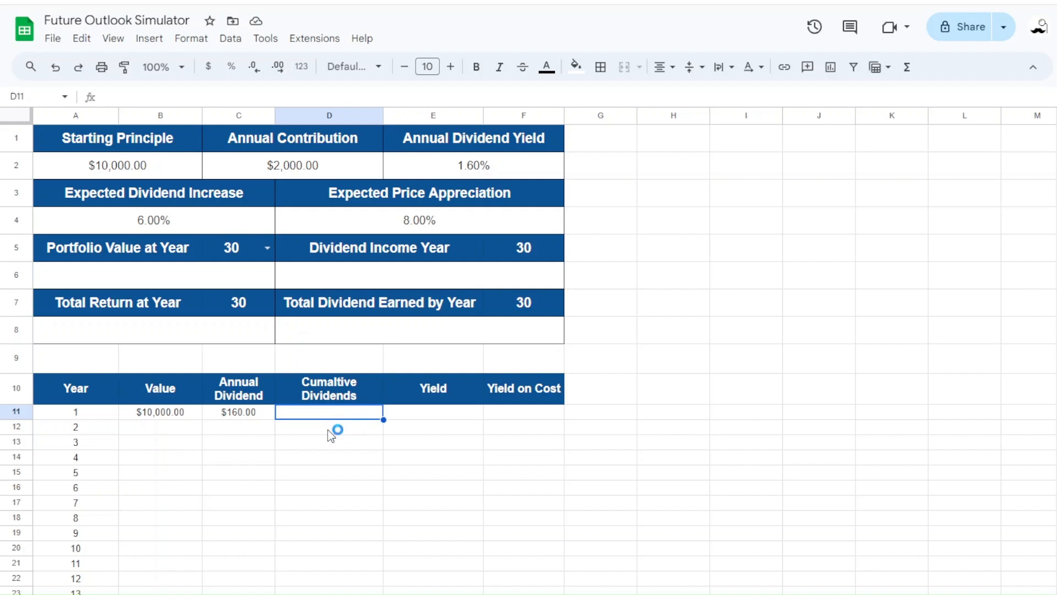
type("=SUM")
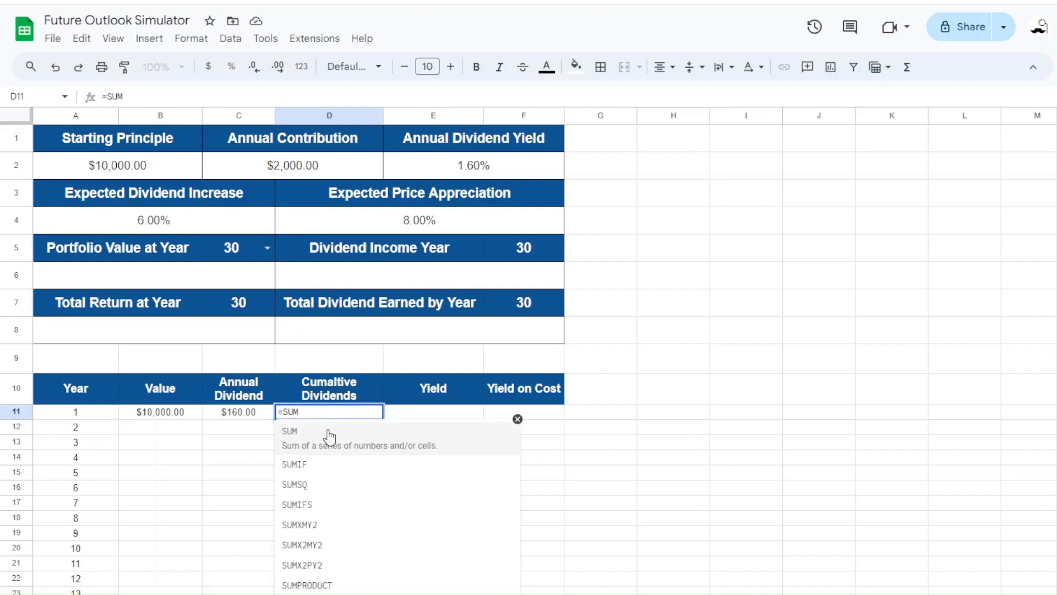
left_click(329, 434)
type("$")
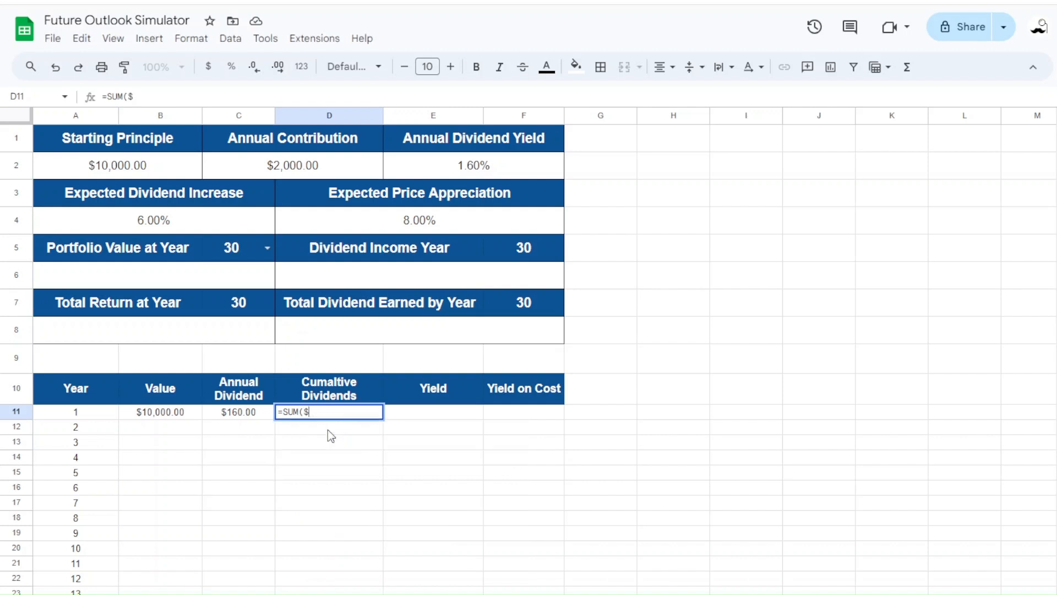
type("C$11")
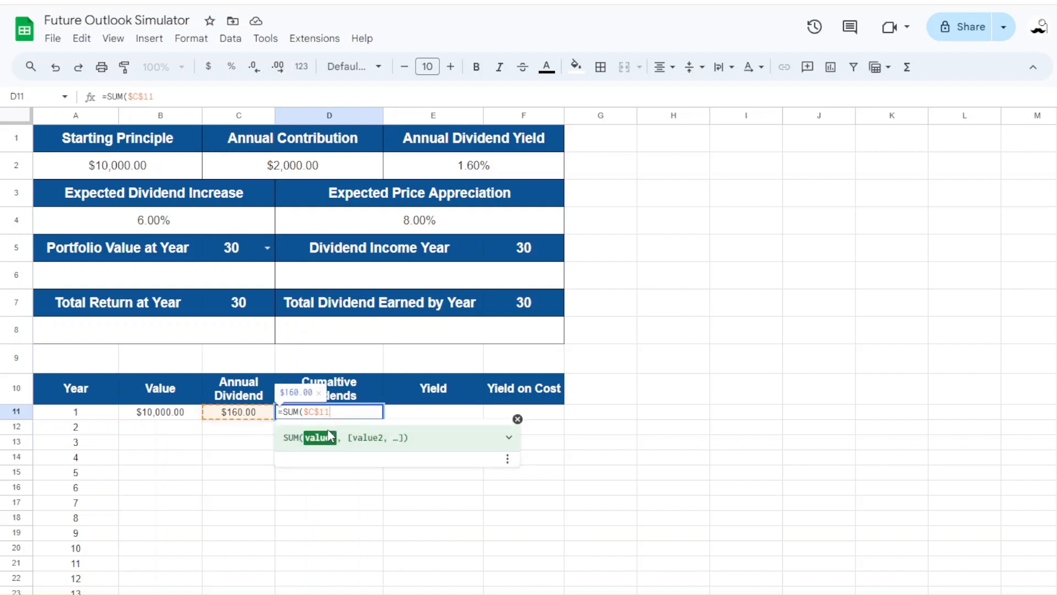
type(":")
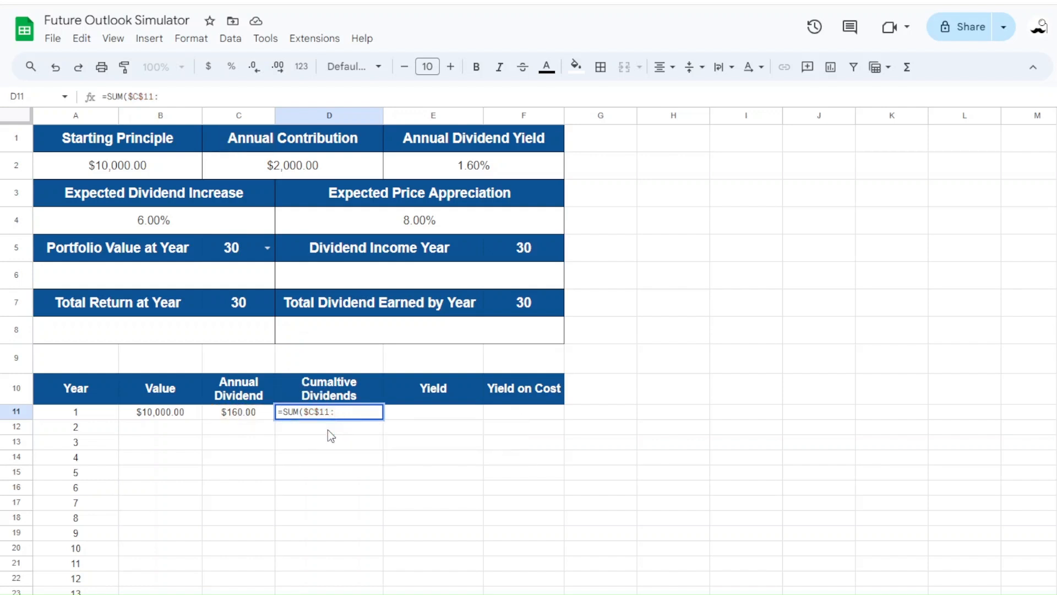
type("C11")
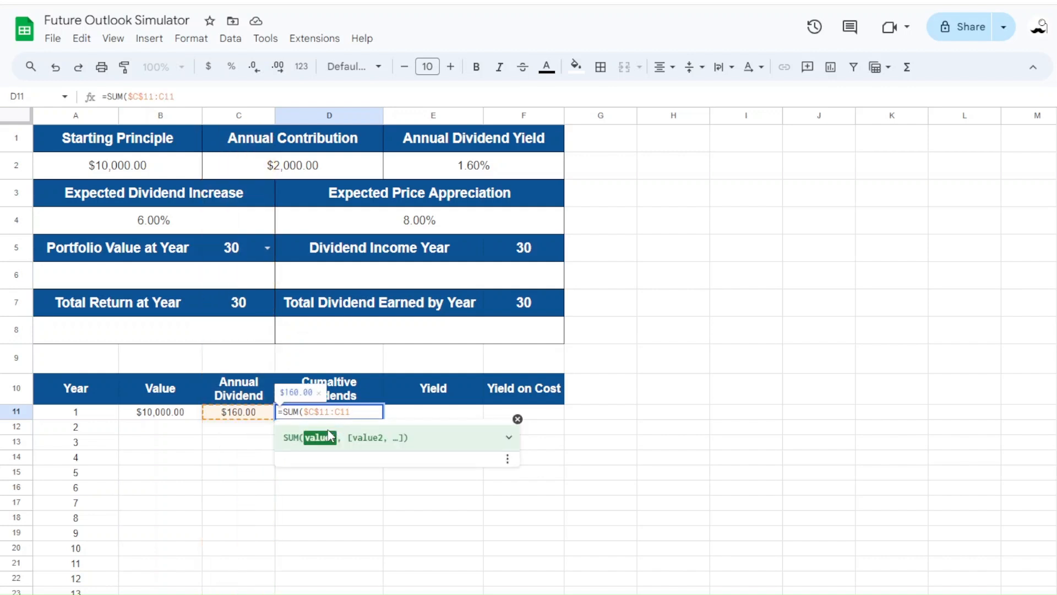
key("Return")
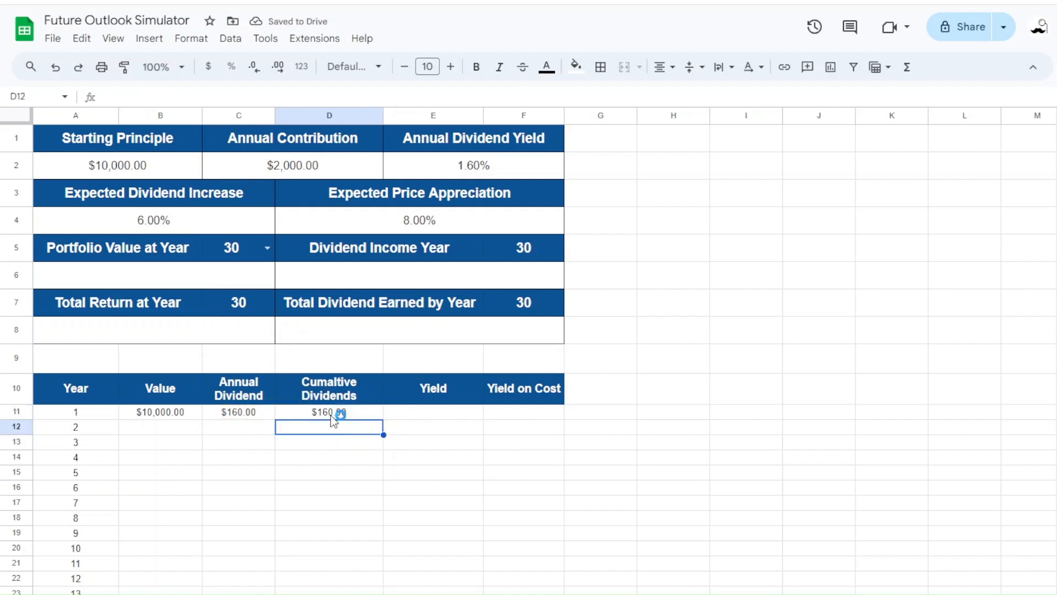
Copy the cumulative dividends formula from D11 down through year 40 in D50
left_click(332, 414)
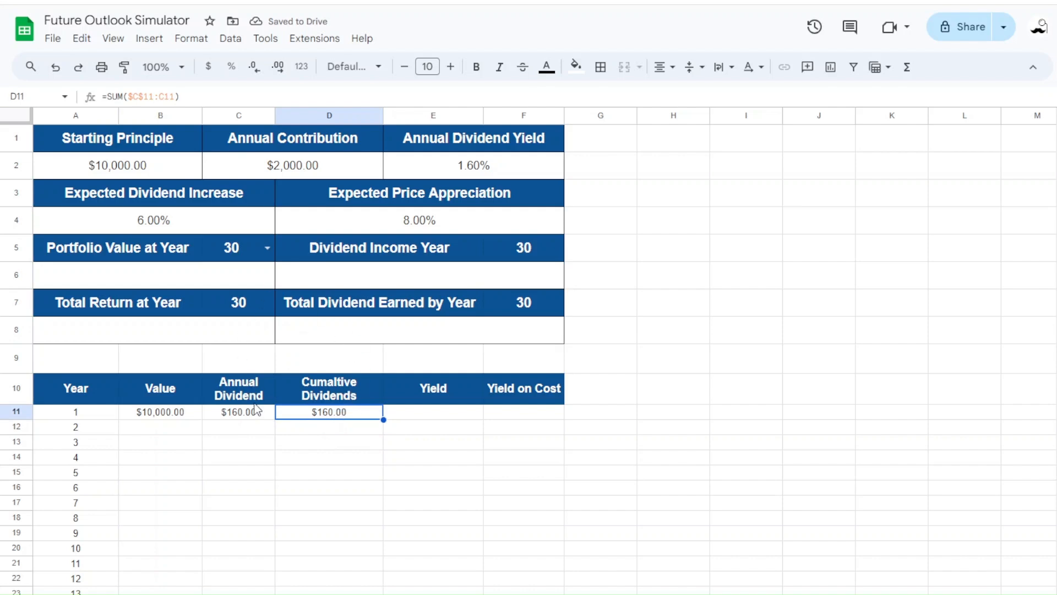
left_click_drag(383, 419, 302, 431)
scroll(445, 490, "up", 10)
Calculate the year 1 Yield in E11 with =C11/B11 and format it as a percentage
left_click(417, 413)
type("=")
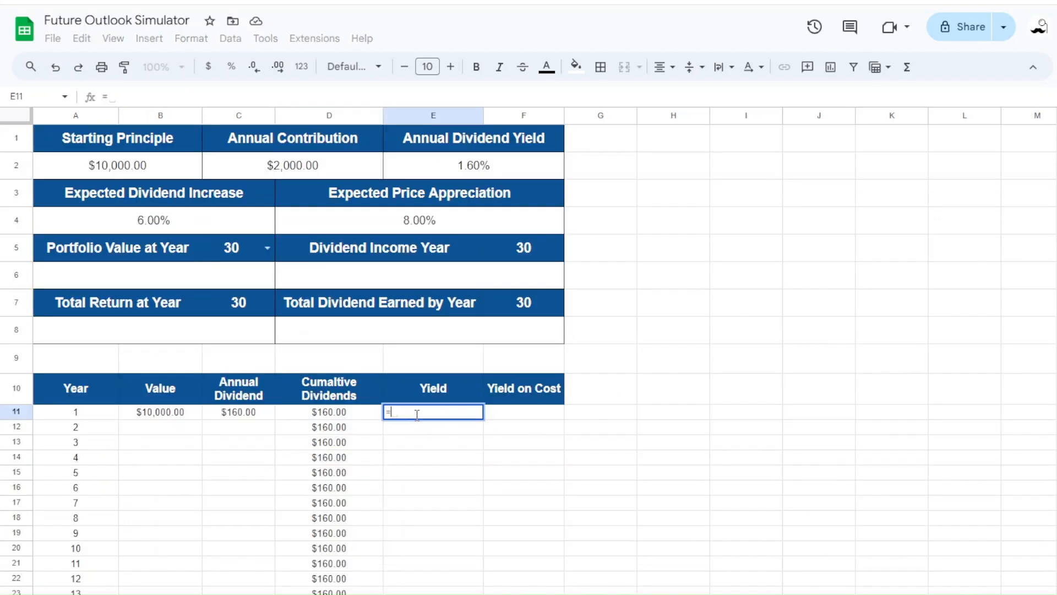
left_click(241, 412)
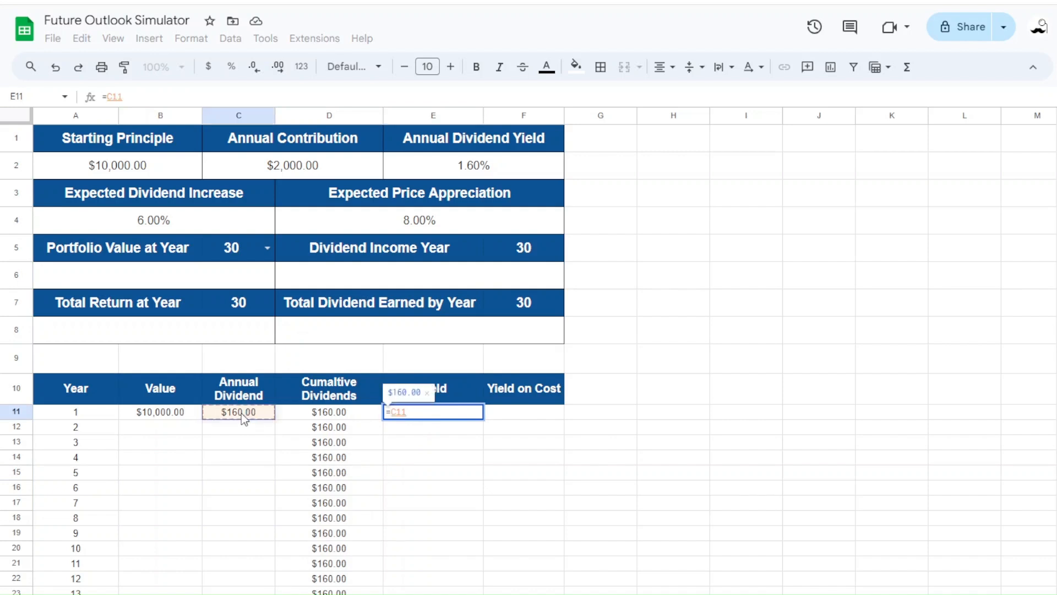
type("/")
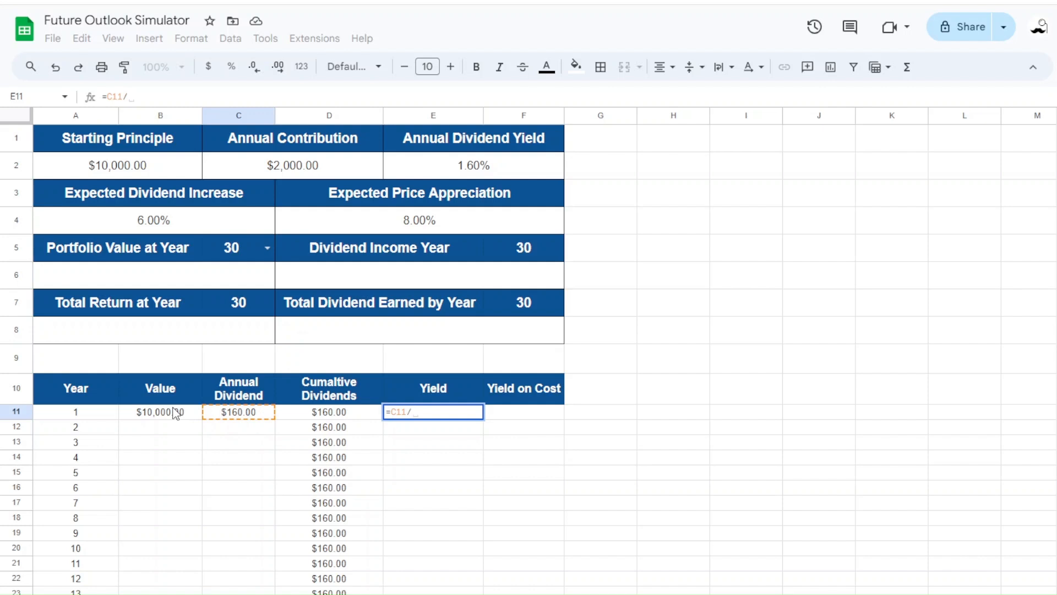
left_click(173, 410)
key("Return")
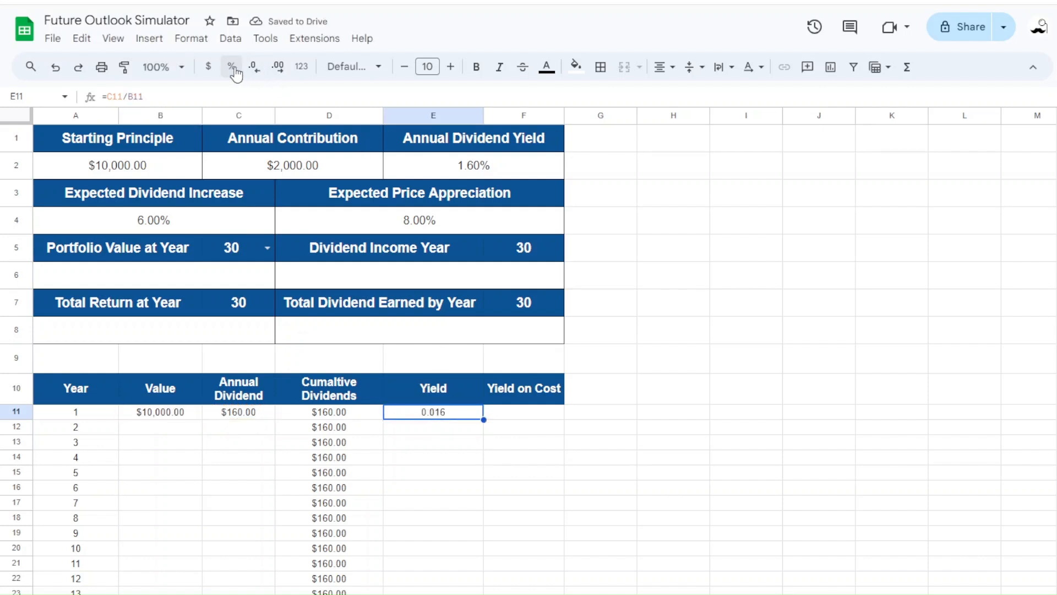
left_click(230, 71)
Copy the Yield formula from E11 down through year 40 in E50, and select the first Yield on Cost cell, F11
left_click_drag(484, 419, 438, 581)
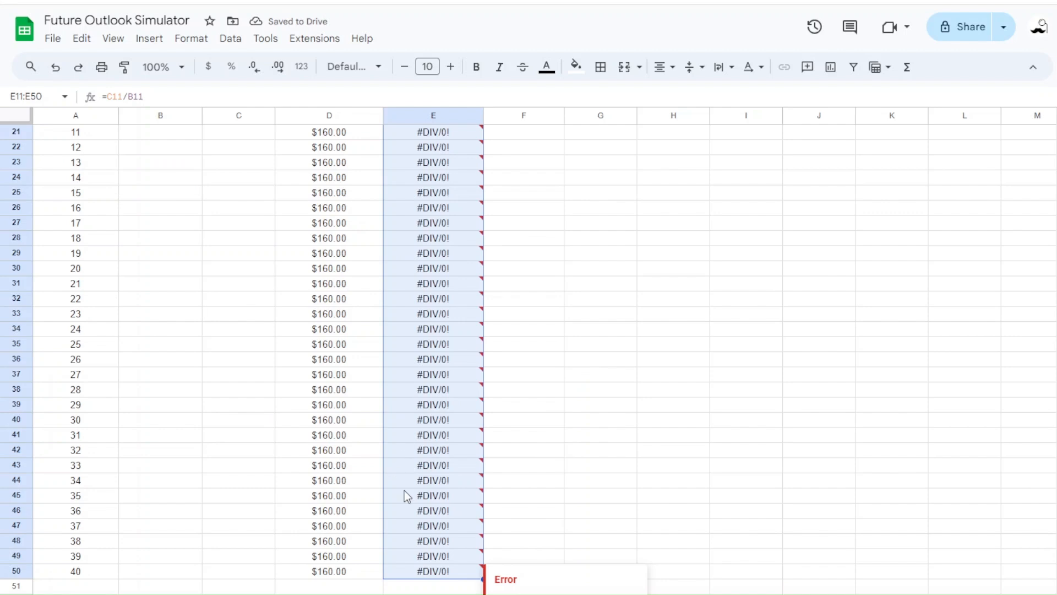
scroll(537, 350, "up", 8)
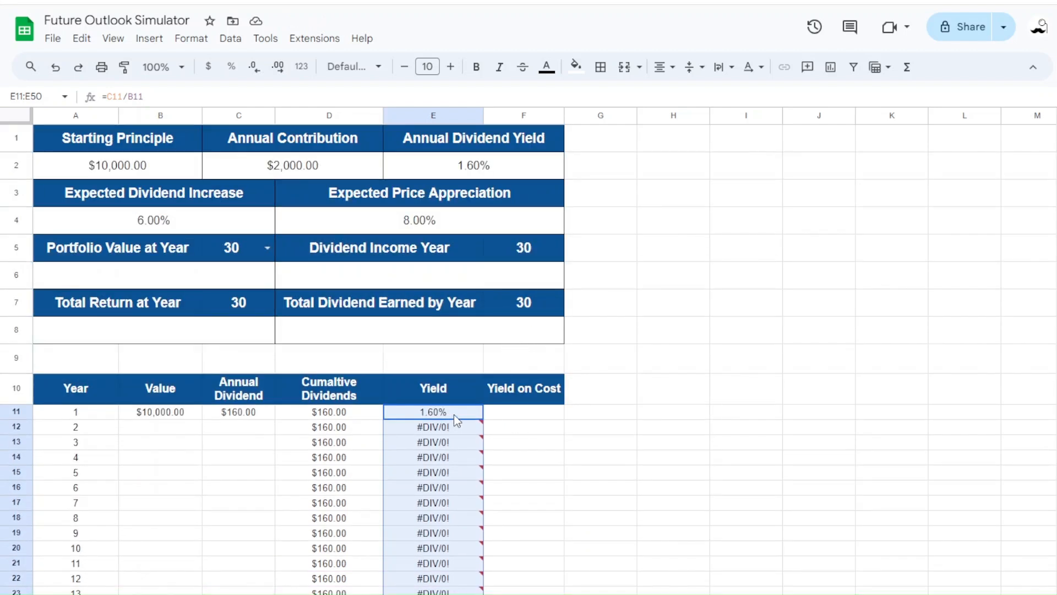
left_click(495, 411)
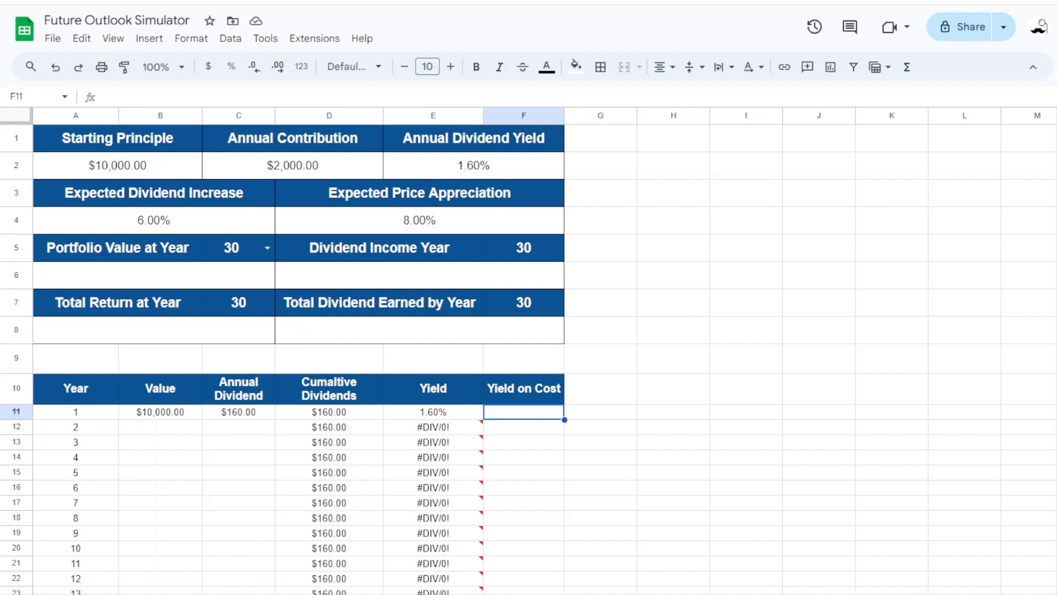
Enter the year 1 Yield on Cost formula =C11/($B$11+$C$2*(A11-1)) in F11
left_click(507, 408)
type("=")
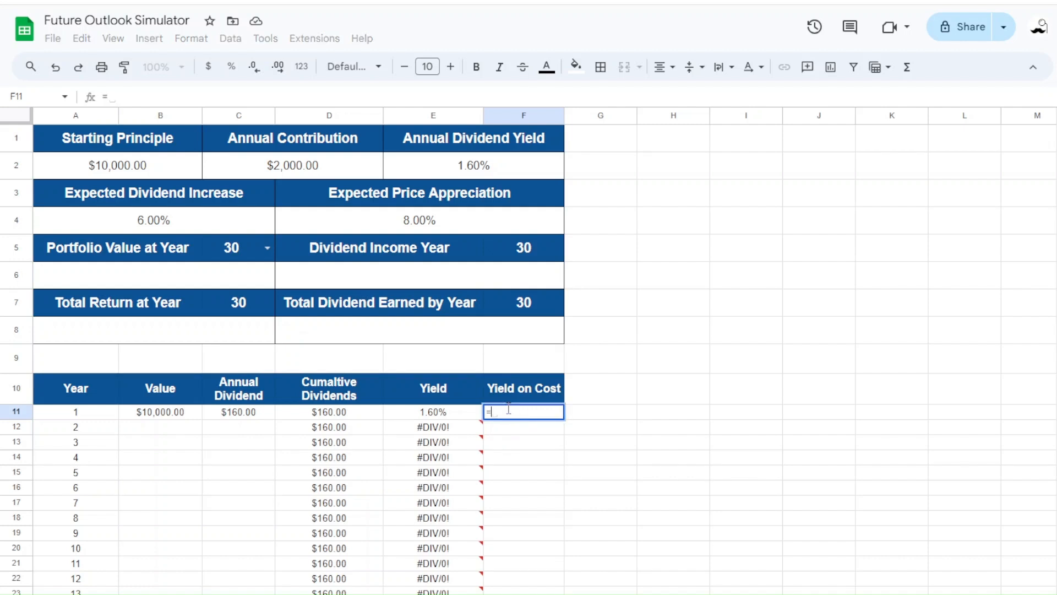
type("C11")
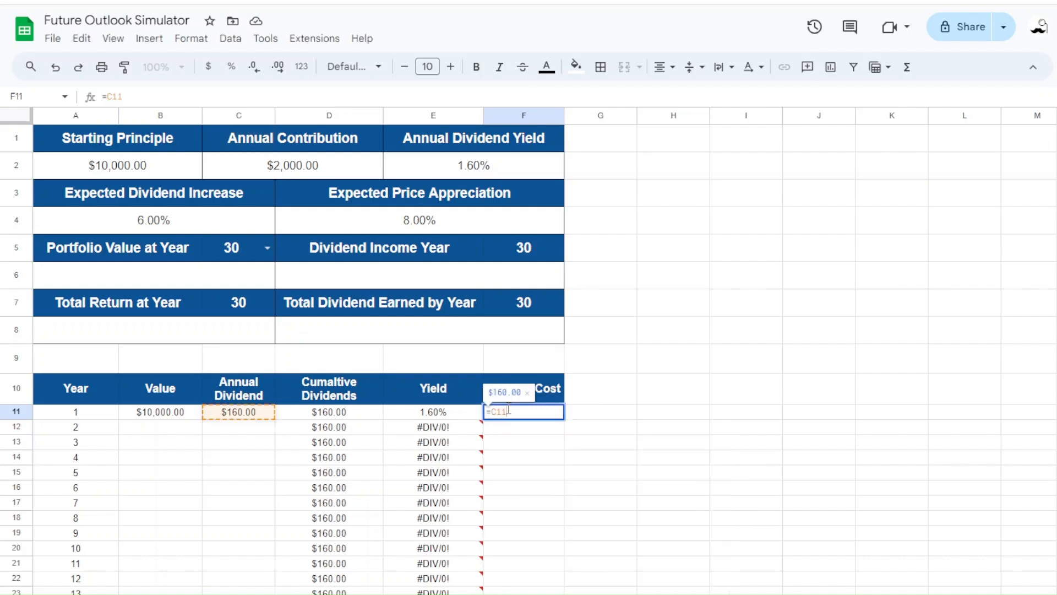
type("/")
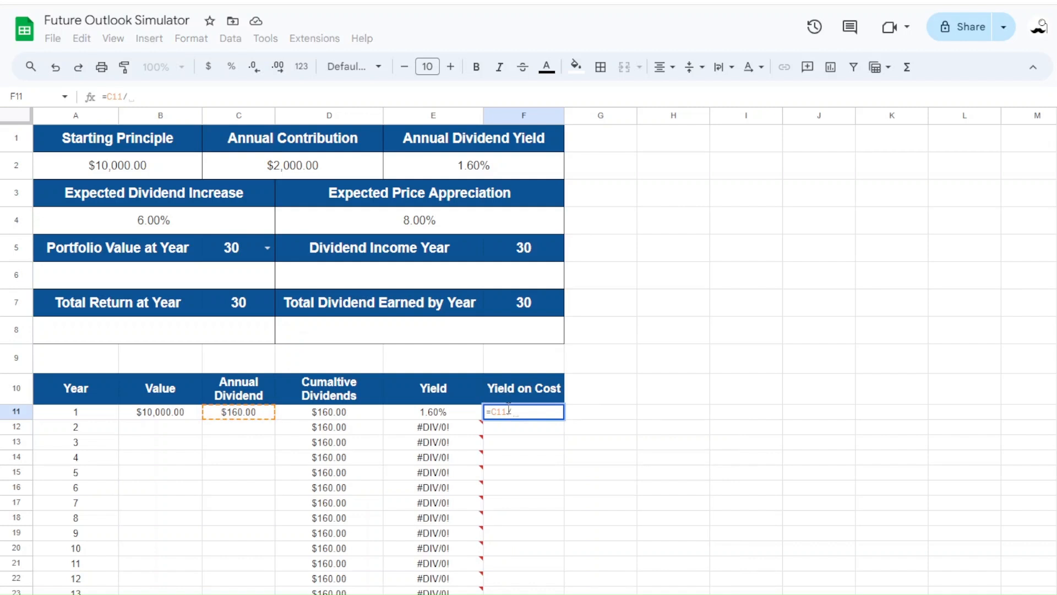
type("($B")
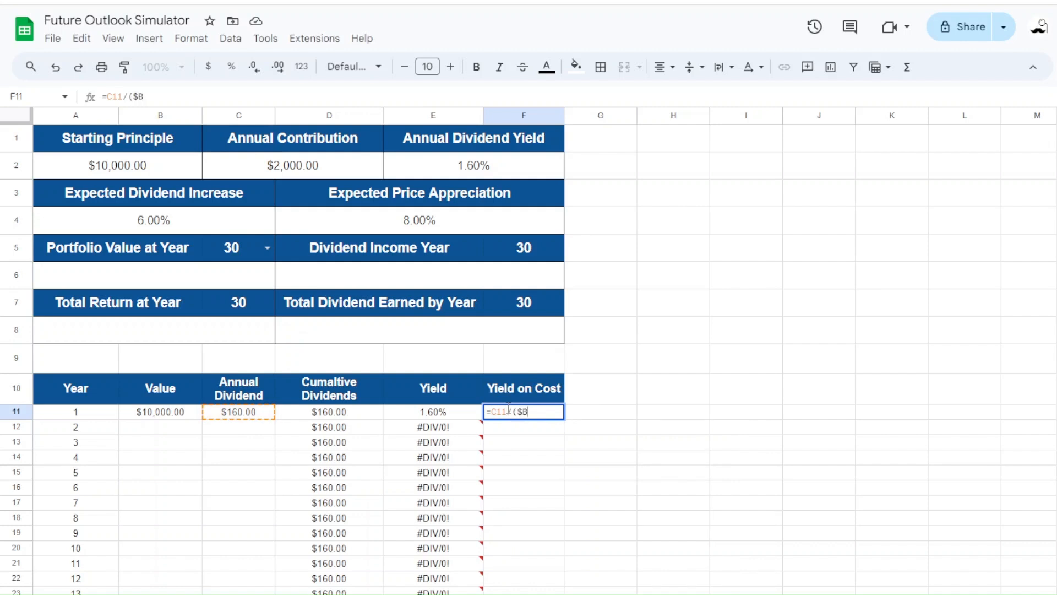
type("11")
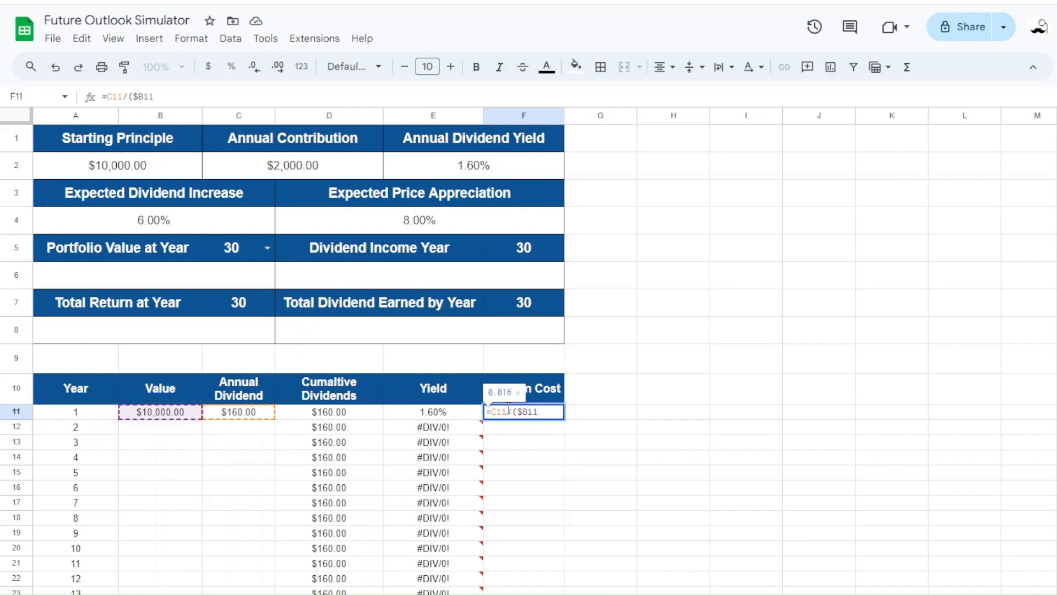
key("BackSpace")
key("BackSpace")
type("$11+")
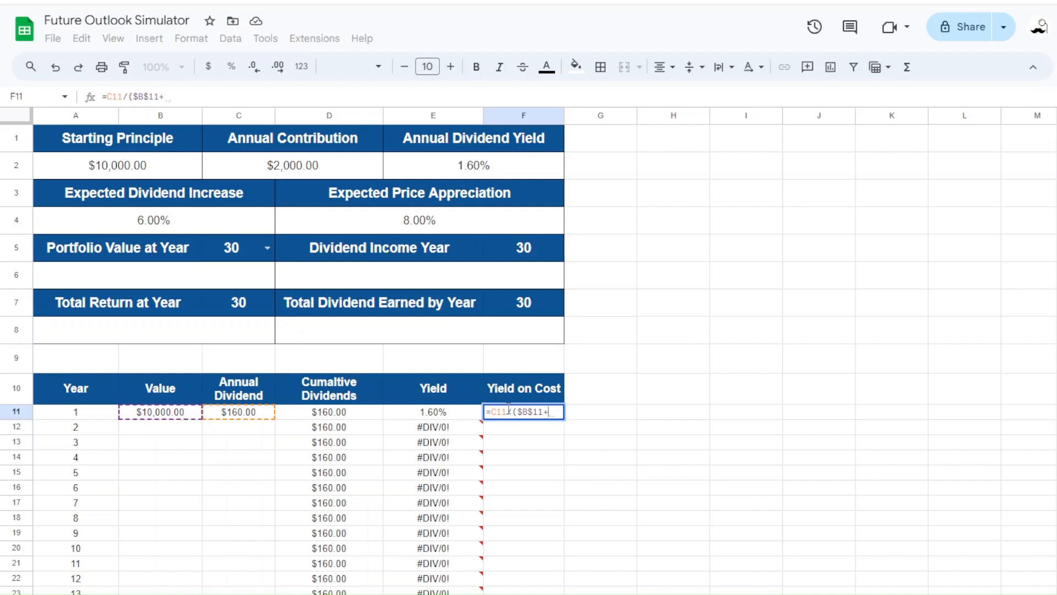
type("$")
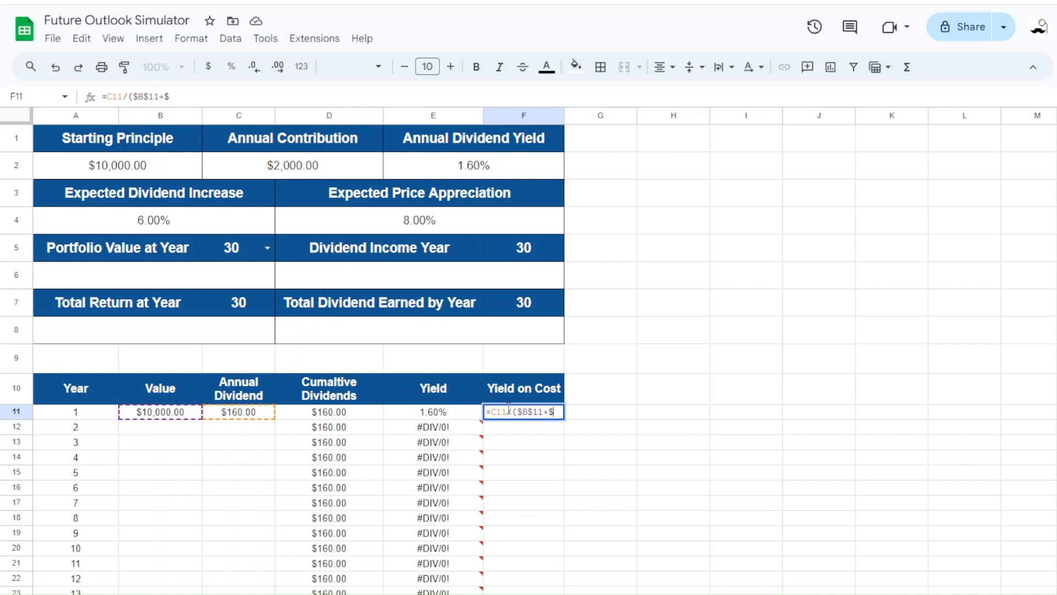
type("C$2")
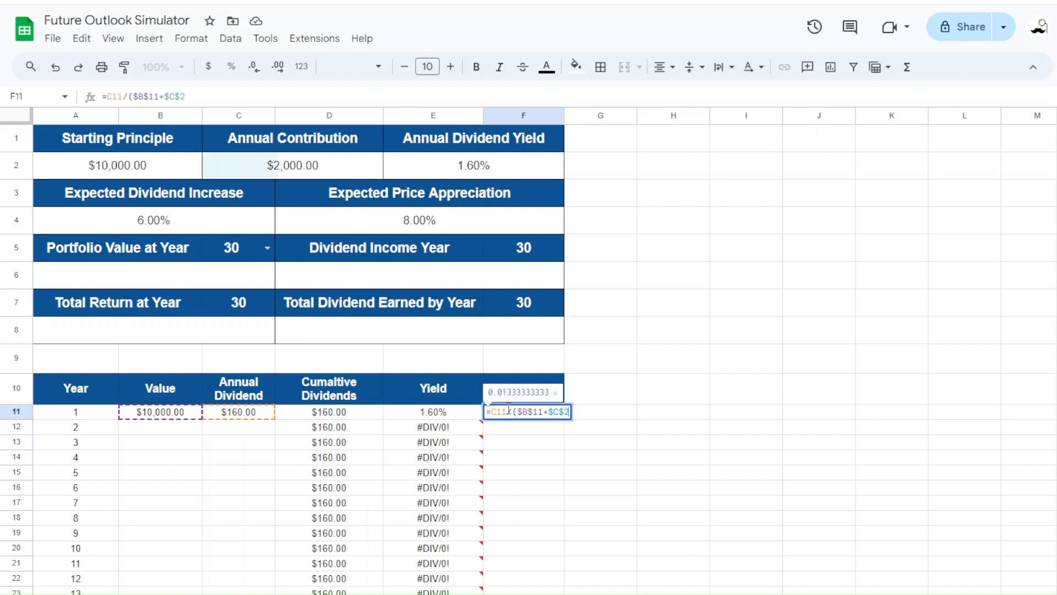
type("*(")
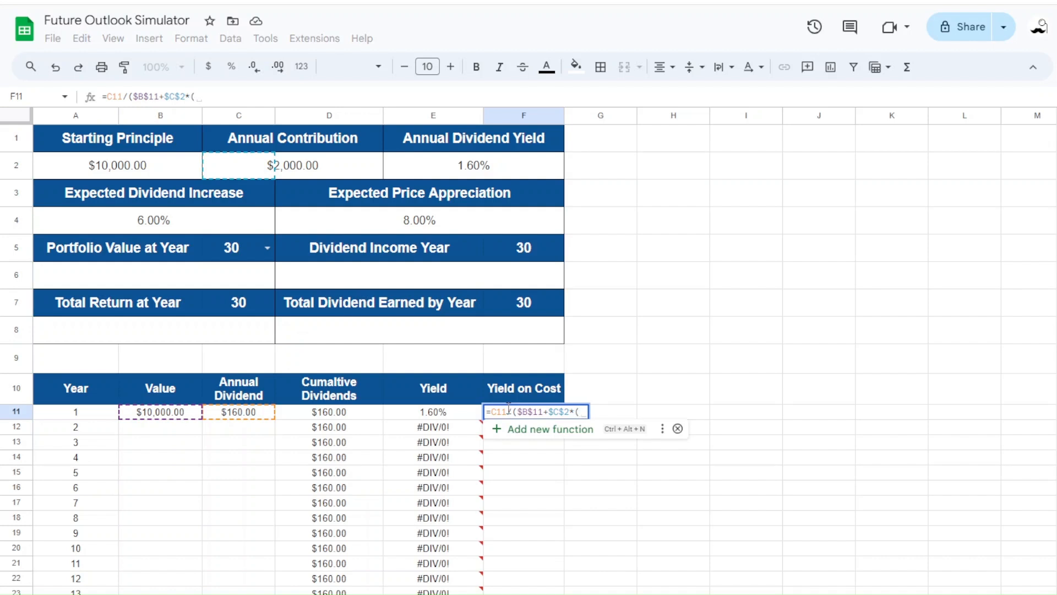
type("A11")
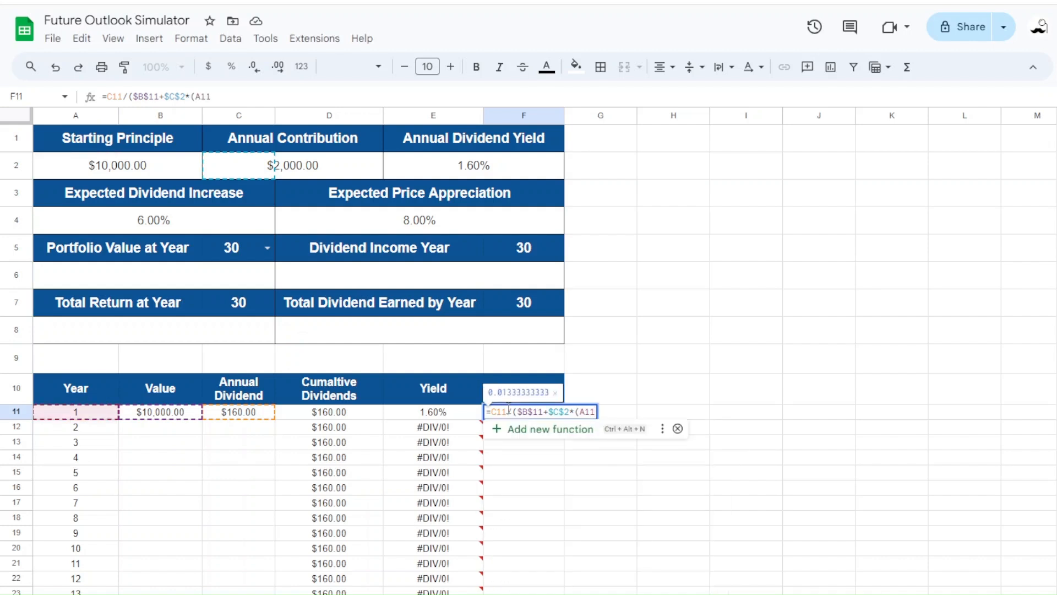
type("-1))")
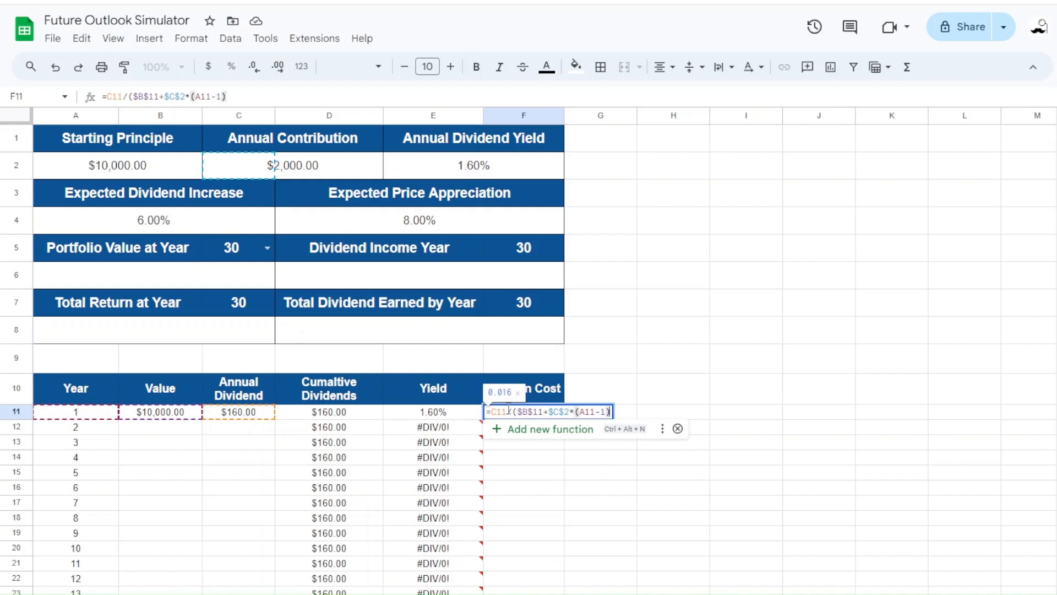
key("Return")
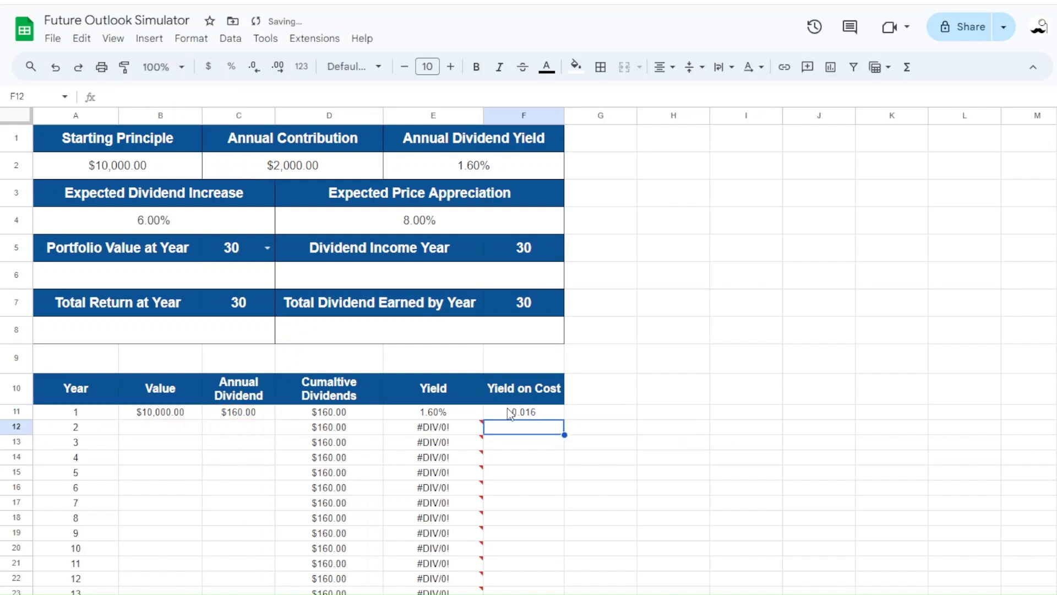
Format the Yield on Cost in F11 as a percentage and copy its formula down through year 40 in F50
left_click(514, 411)
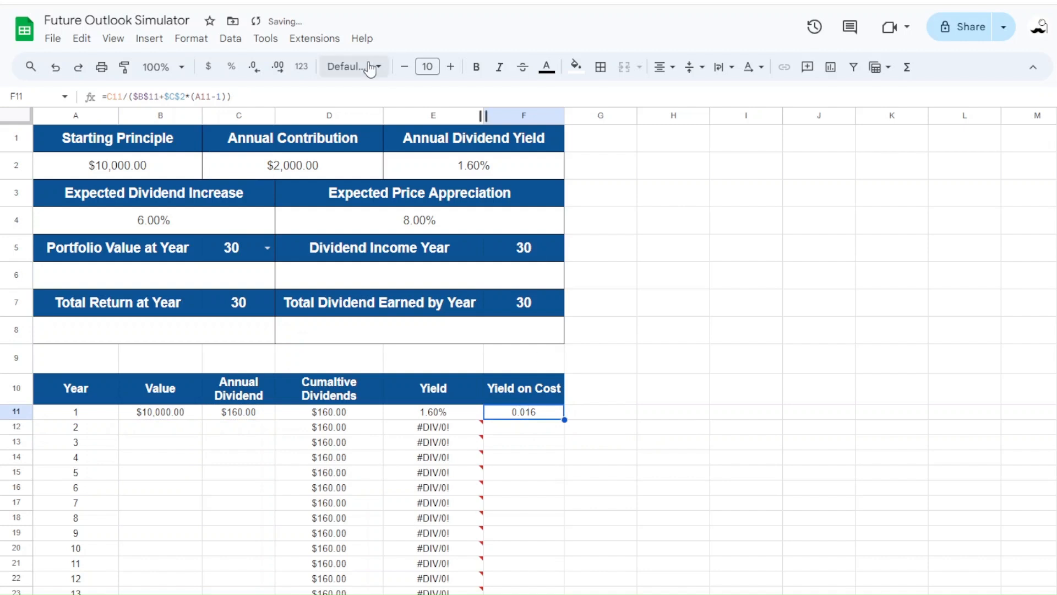
left_click(231, 67)
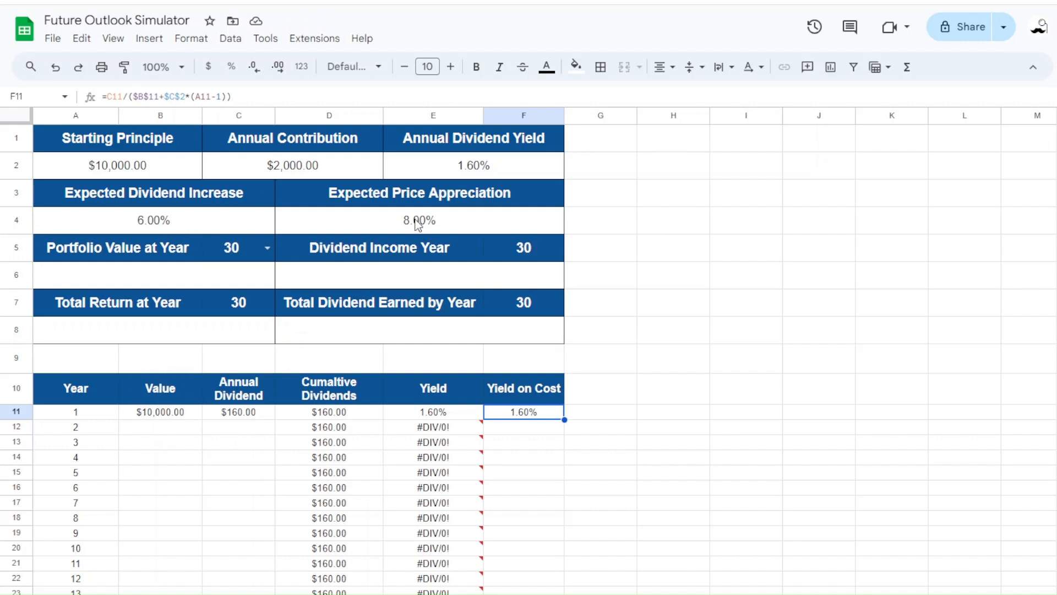
left_click_drag(564, 420, 557, 594)
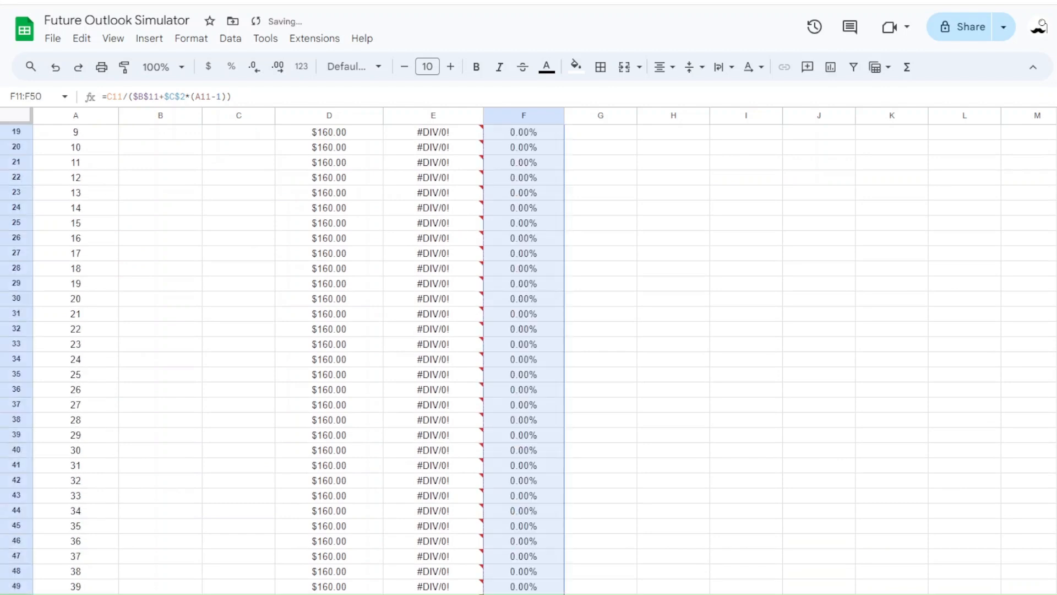
Enter the year 2 Value formula =(B11*(1+$D$4))+C11+$C$2 in B12
scroll(139, 427, "up", 6)
left_click(139, 427)
left_click(139, 429)
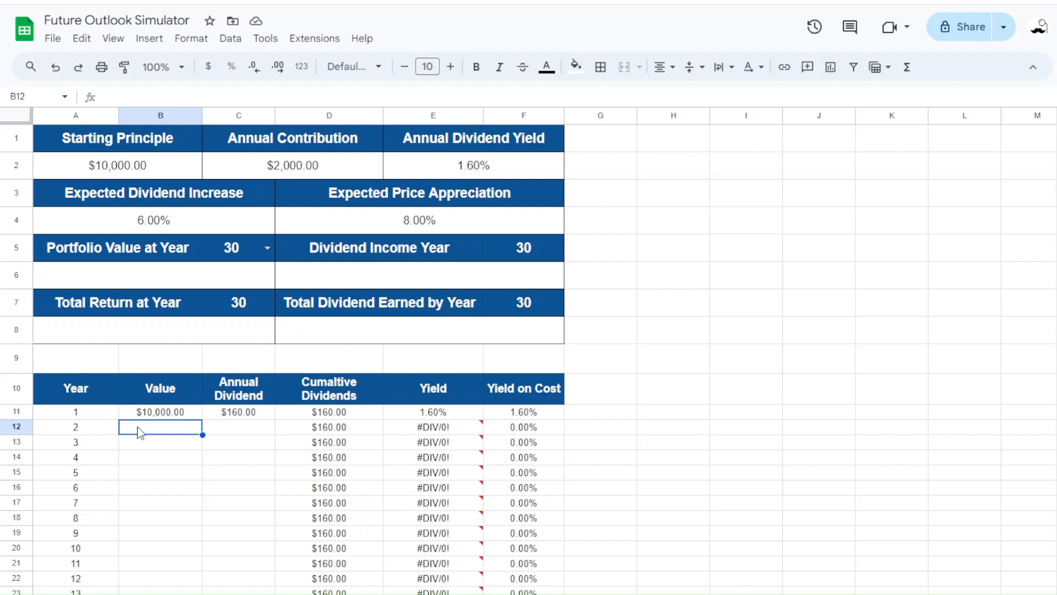
type("=(")
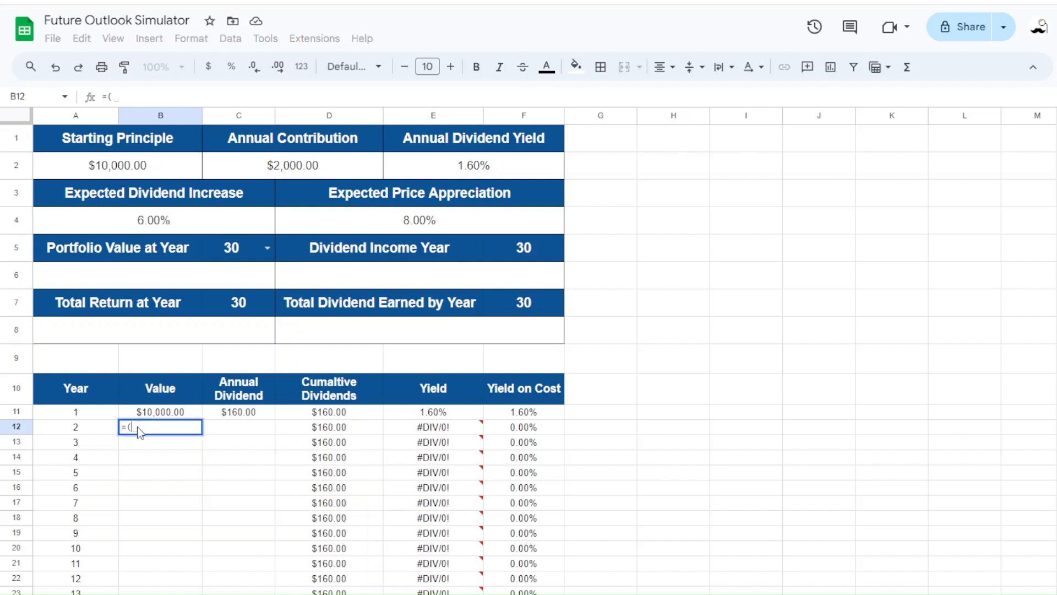
type("B11")
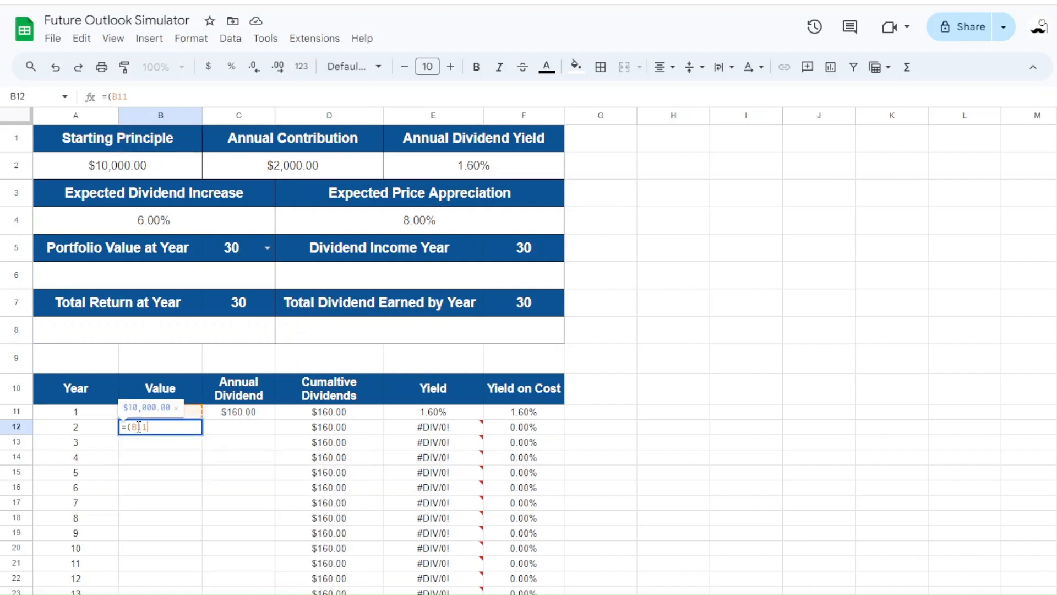
type("*")
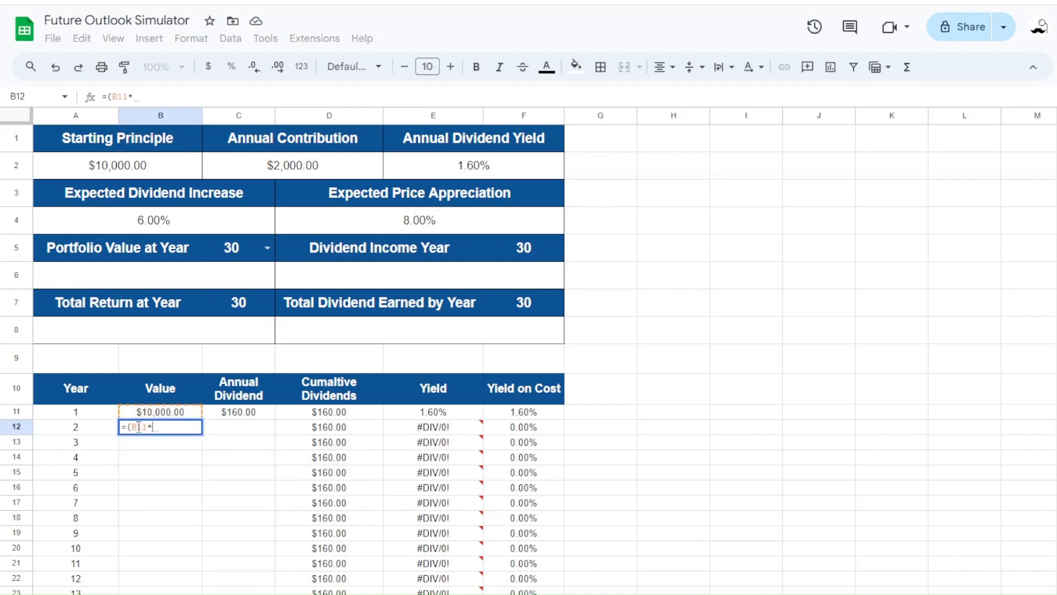
type("(1+$D")
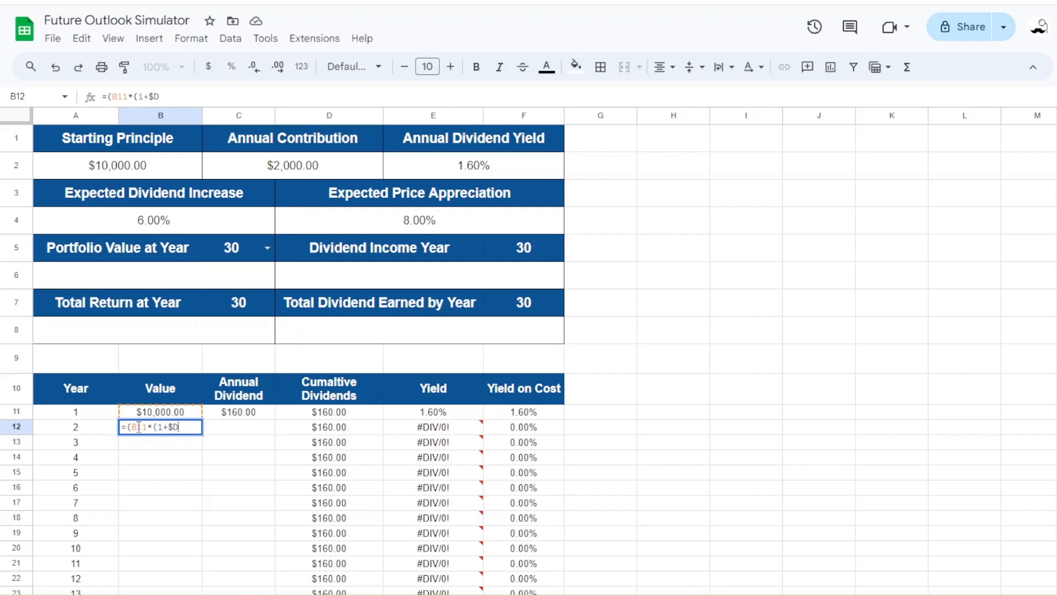
type("$4")
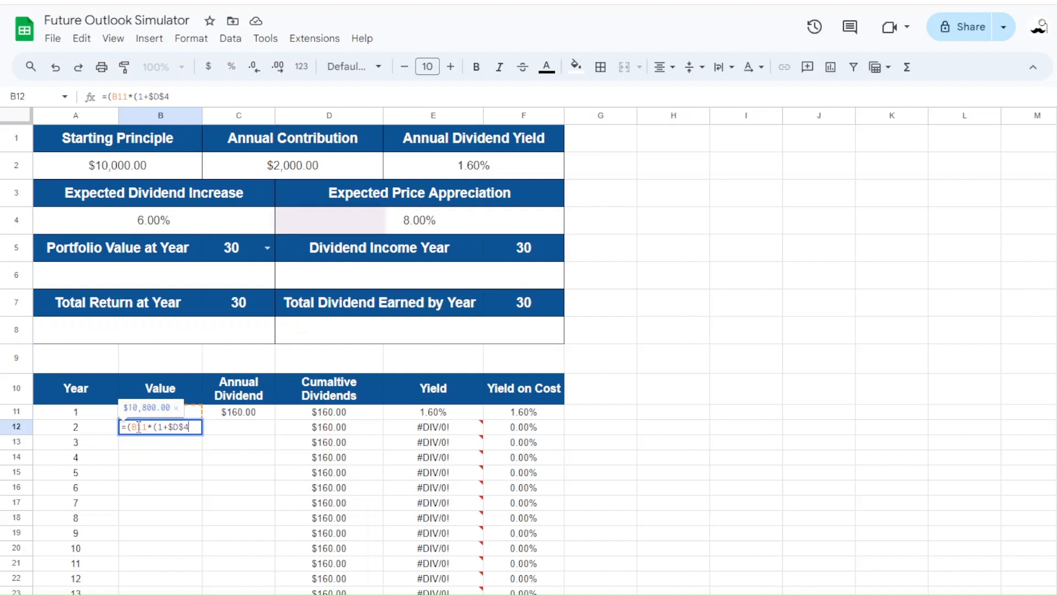
type("))")
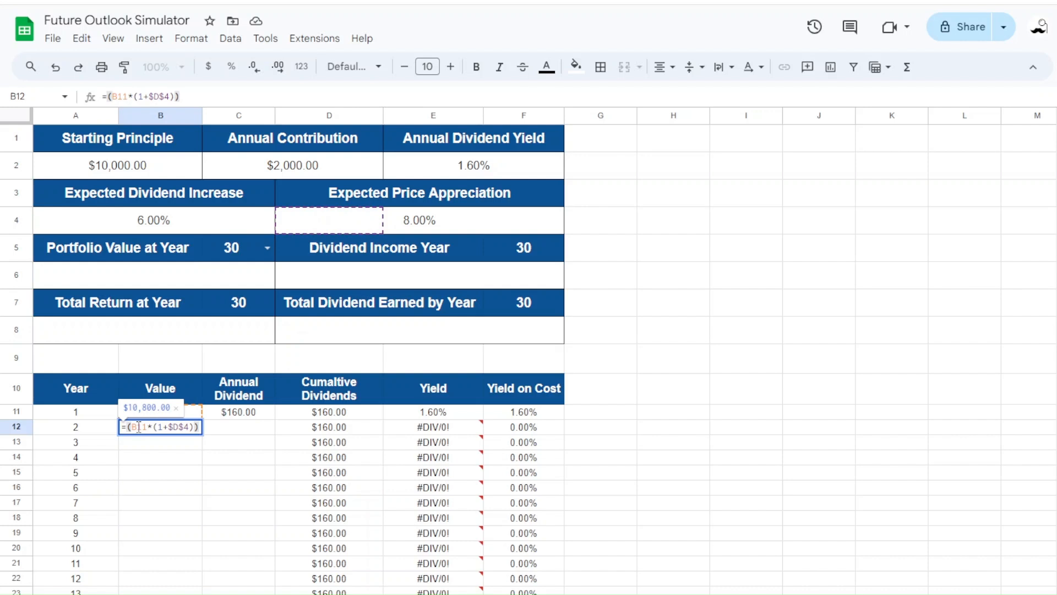
type("+C11")
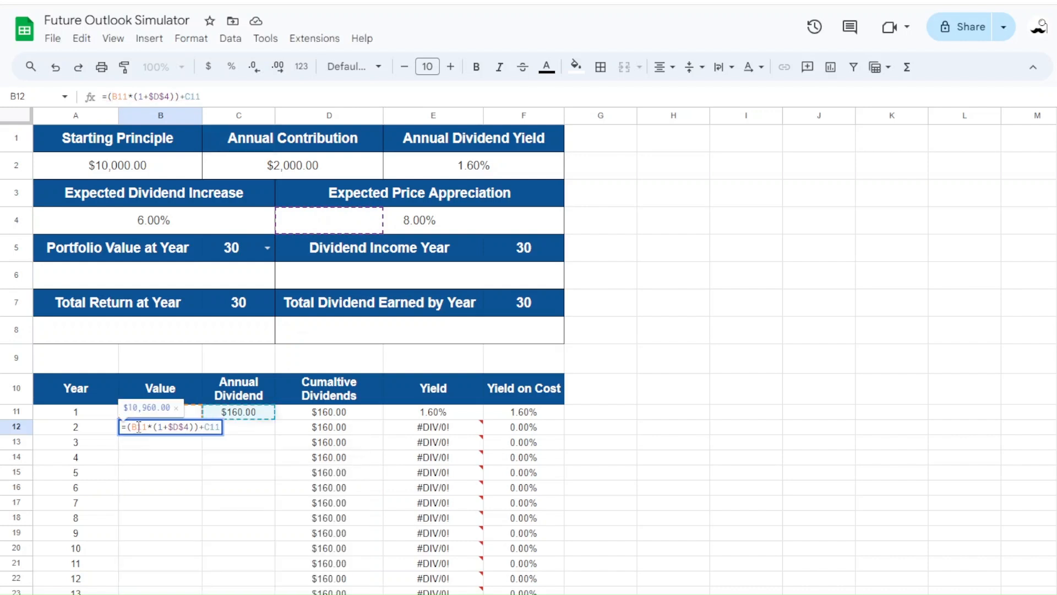
type("+$")
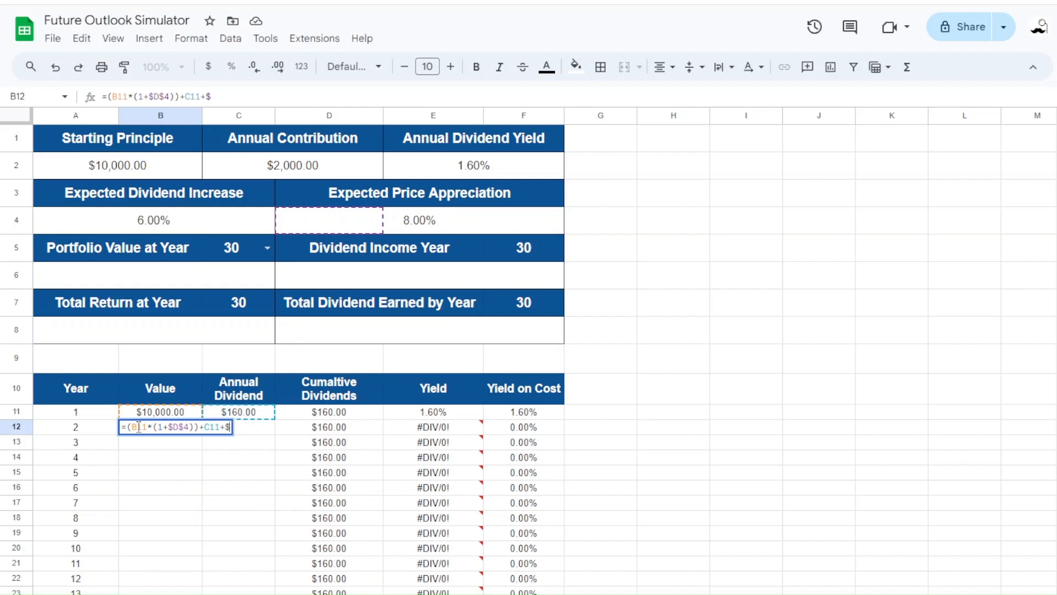
type("C$2")
key("Return")
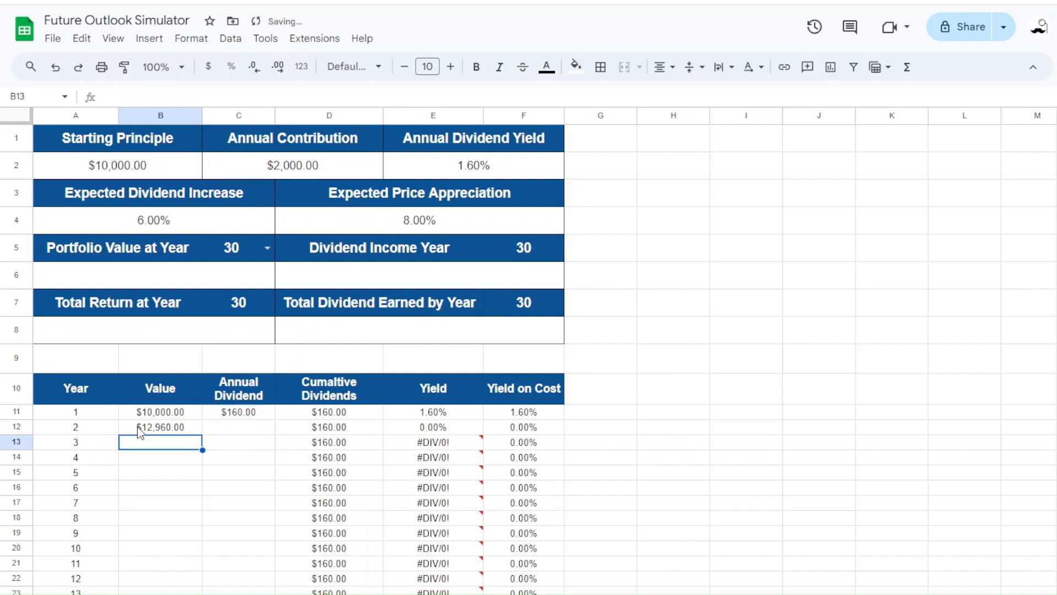
Copy the year 2 Value formula from B12 down through year 40 in B50
left_click(169, 429)
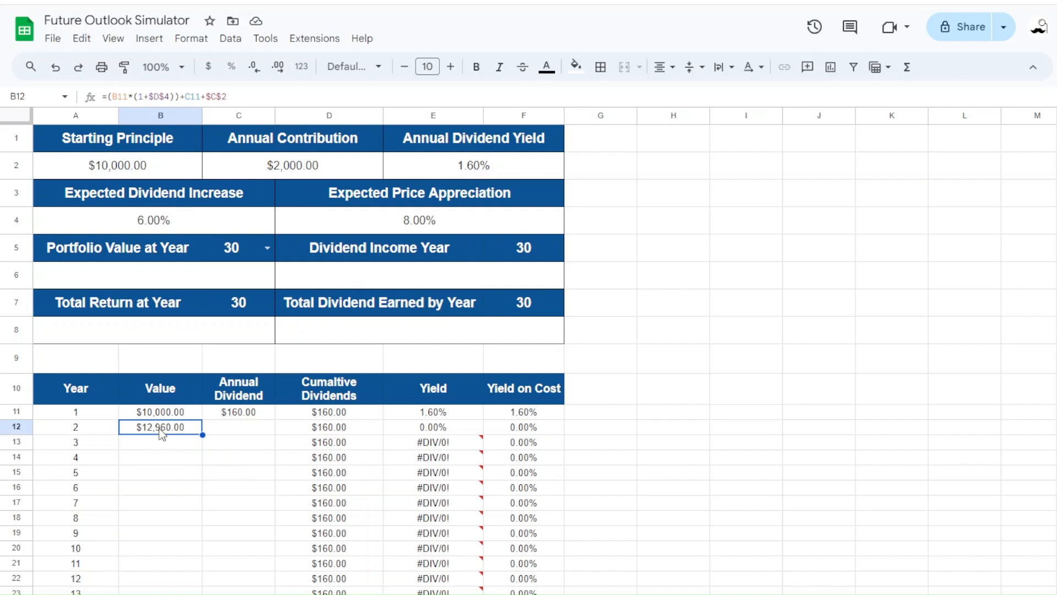
left_click_drag(203, 435, 151, 440)
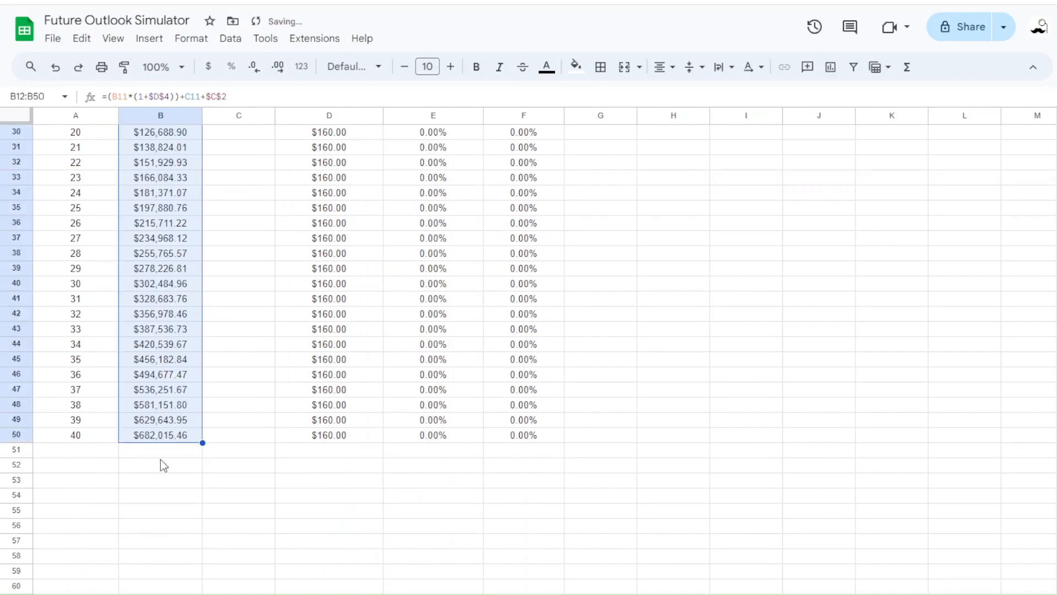
left_click_drag(432, 345, 422, 421)
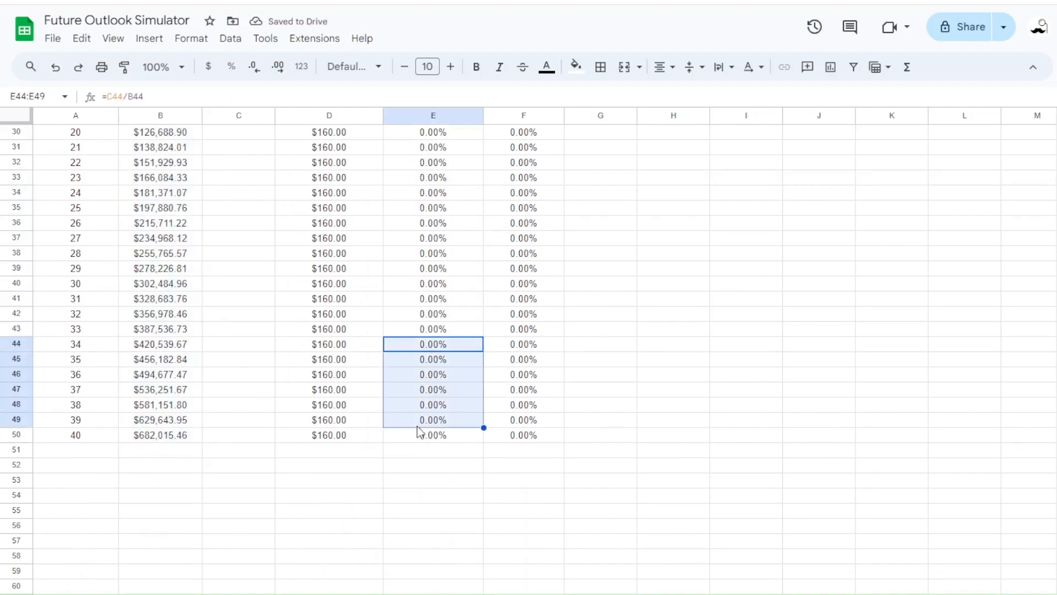
Enter the year 2 Annual Dividend formula =(C11*(1+$A$4))+($C$2*E11*(1+$A$4)) in C12
scroll(424, 403, "up", 8)
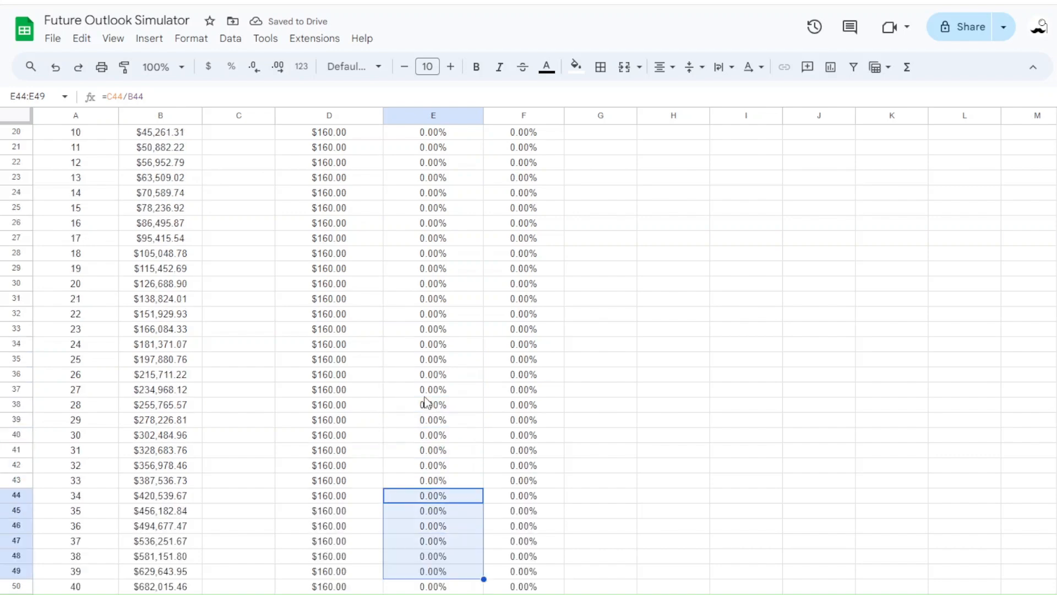
scroll(421, 405, "up", 3)
left_click(238, 429)
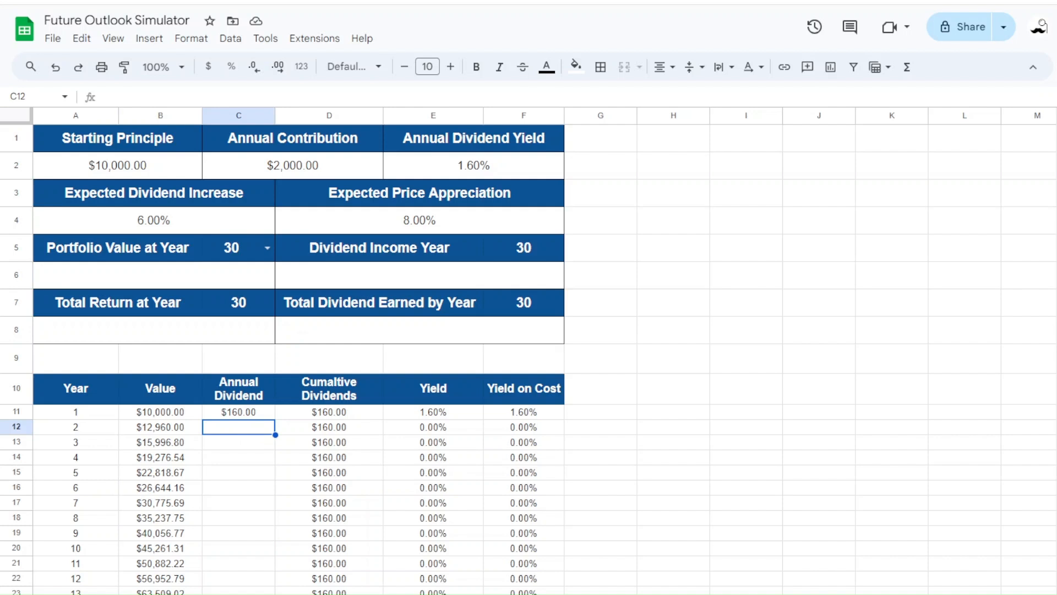
left_click(227, 432)
left_click(228, 432)
type("=")
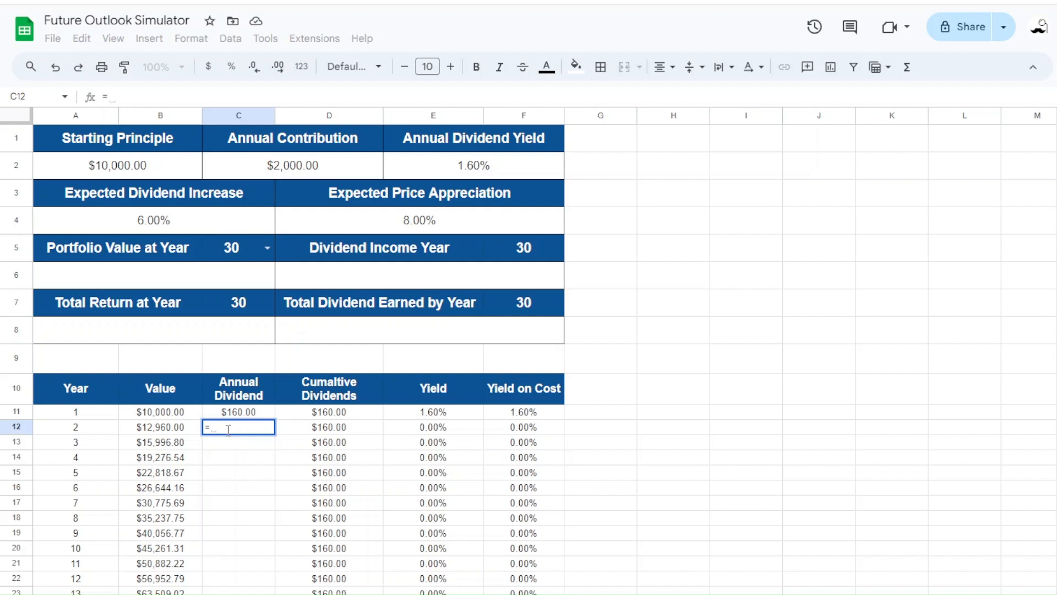
type("(C11")
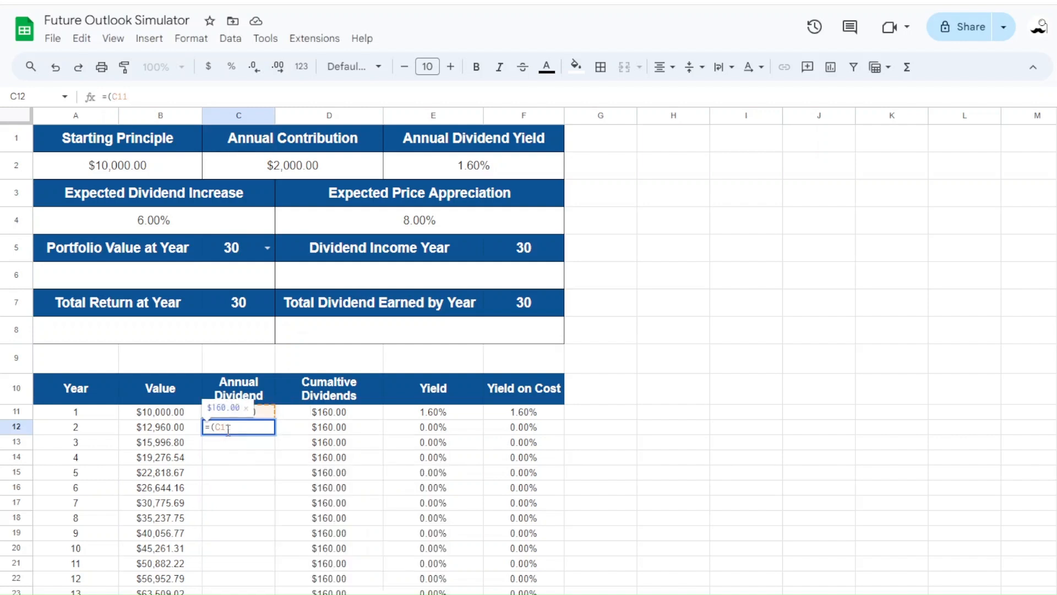
type("*(")
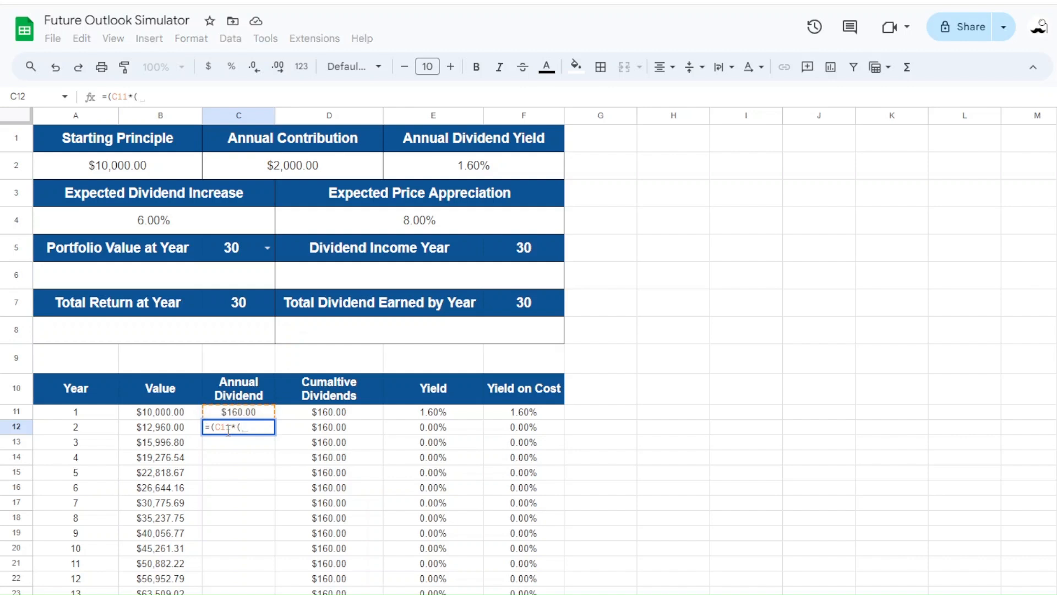
type("1+$A$4")
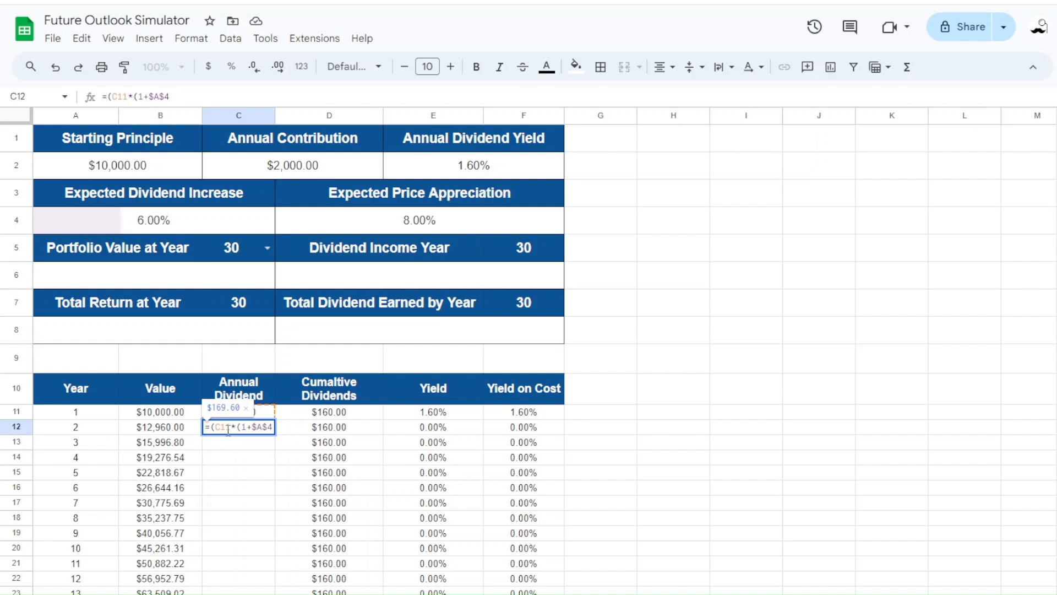
type("))")
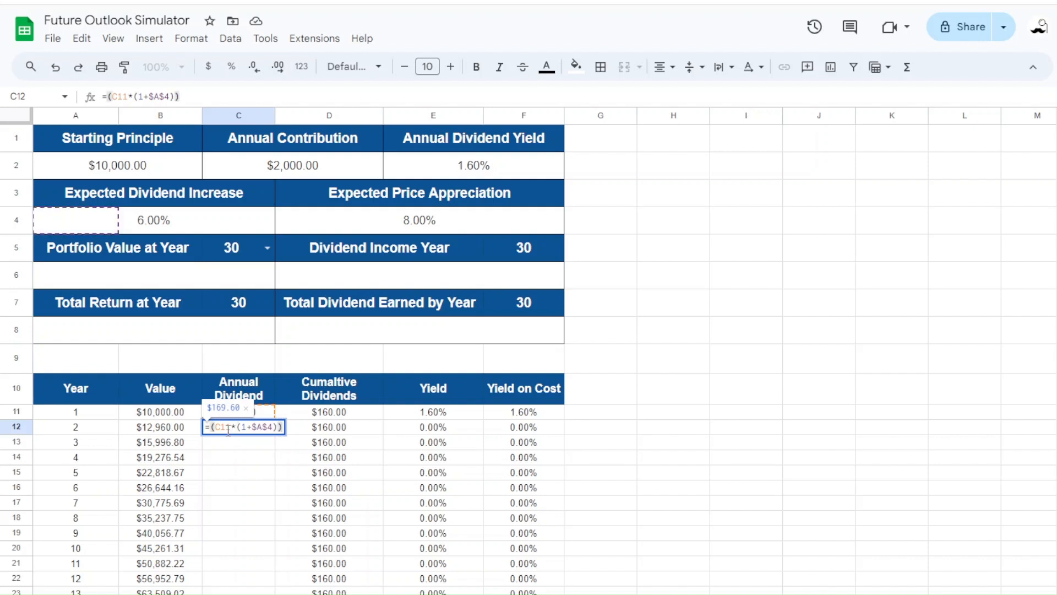
type("+(")
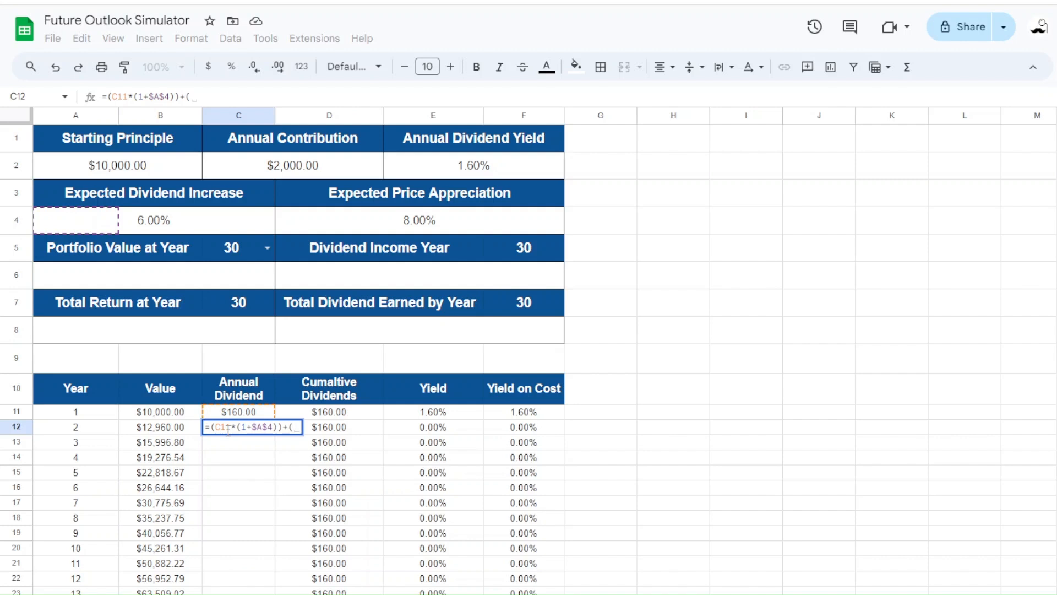
type("$C$")
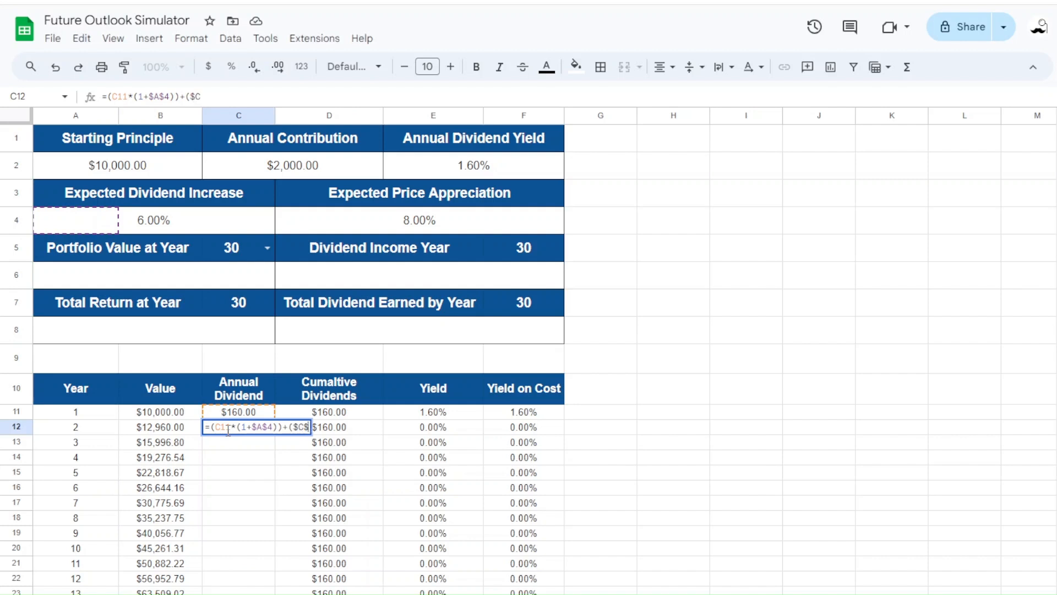
type("2")
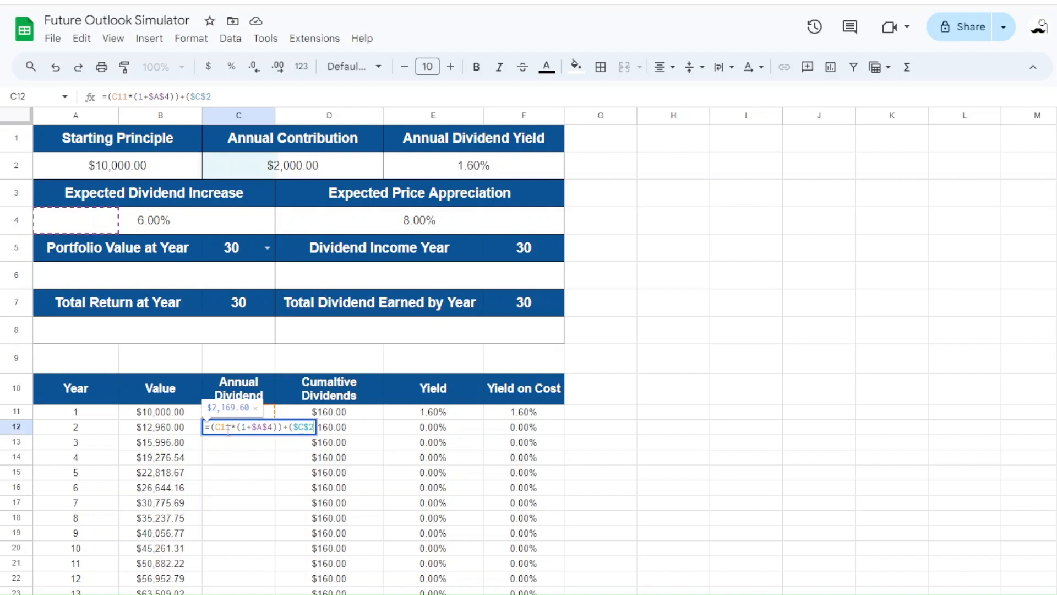
type("*E11")
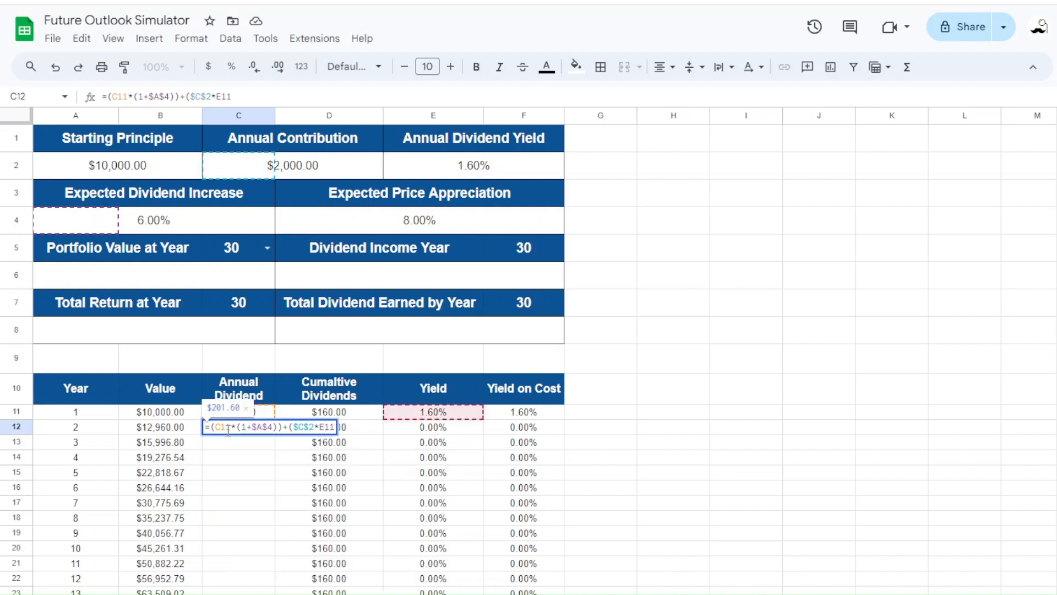
type("*")
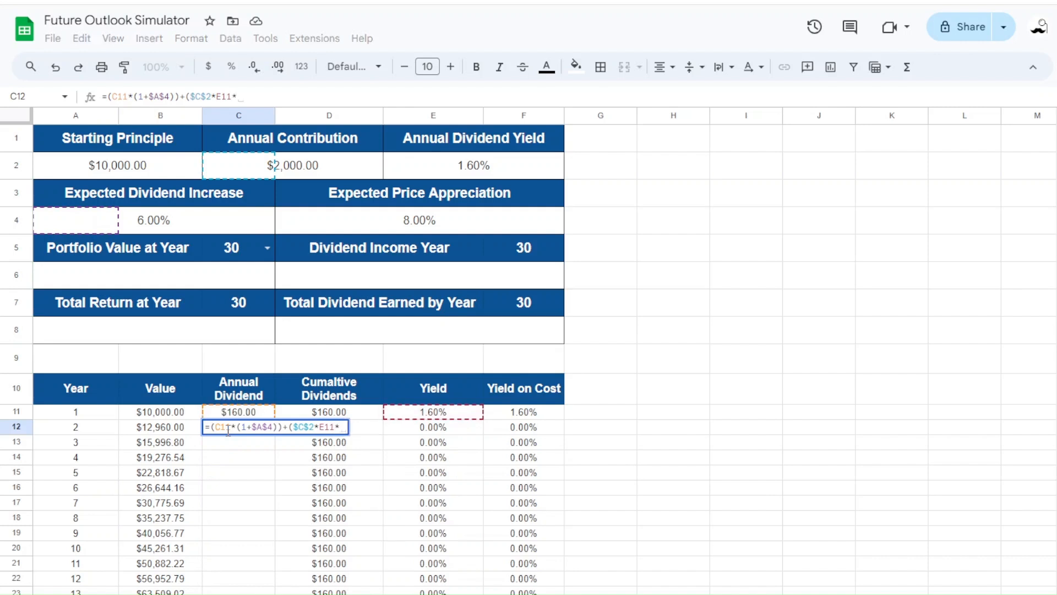
type("(1+$A$4")
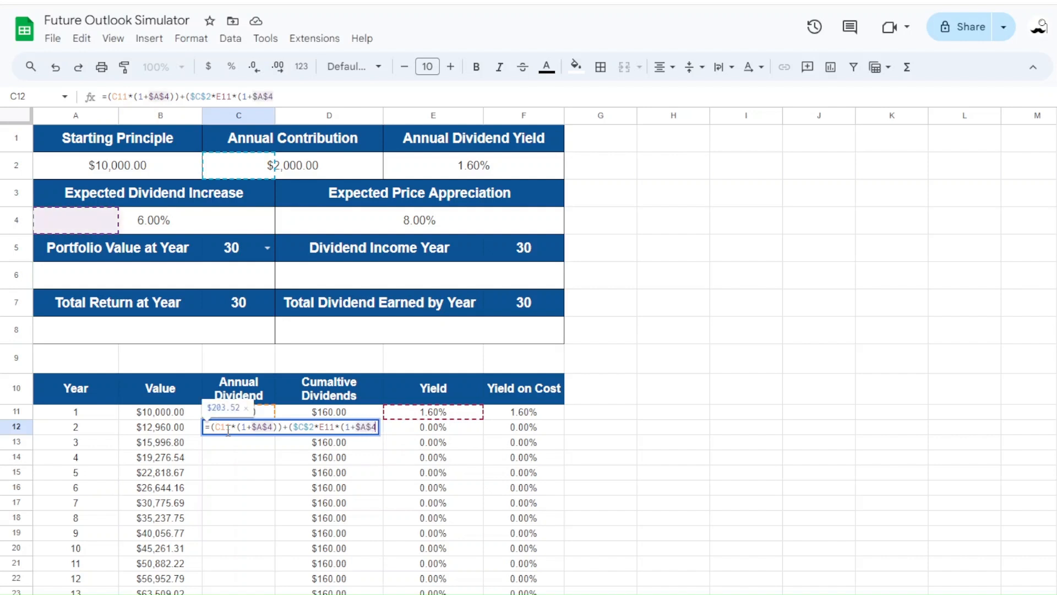
type("))")
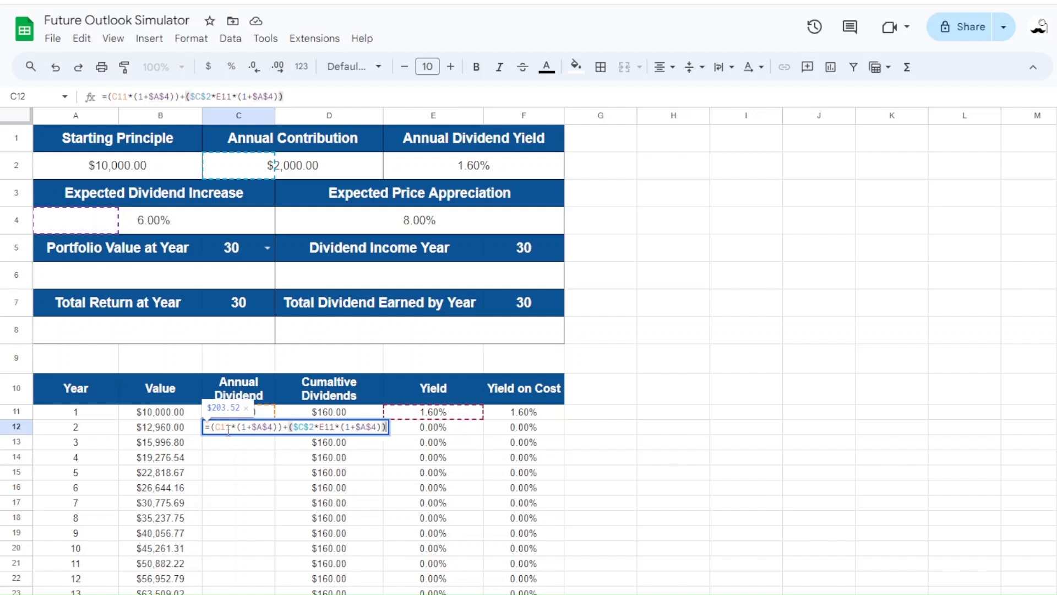
key("Return")
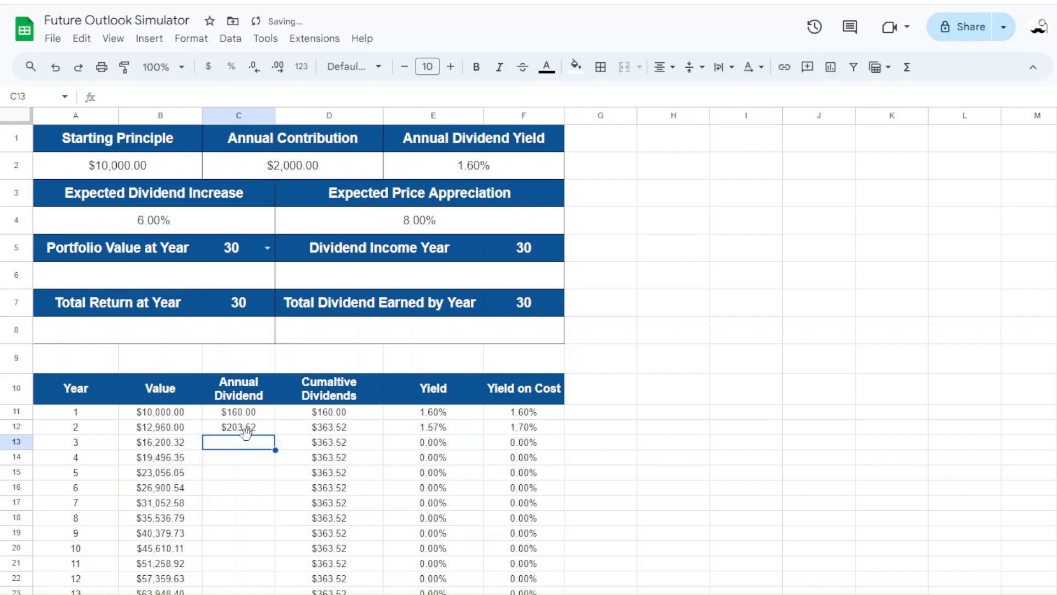
Copy the year 2 Annual Dividend formula from C12 down through year 40 in C50
left_click(249, 430)
left_click_drag(275, 434, 259, 581)
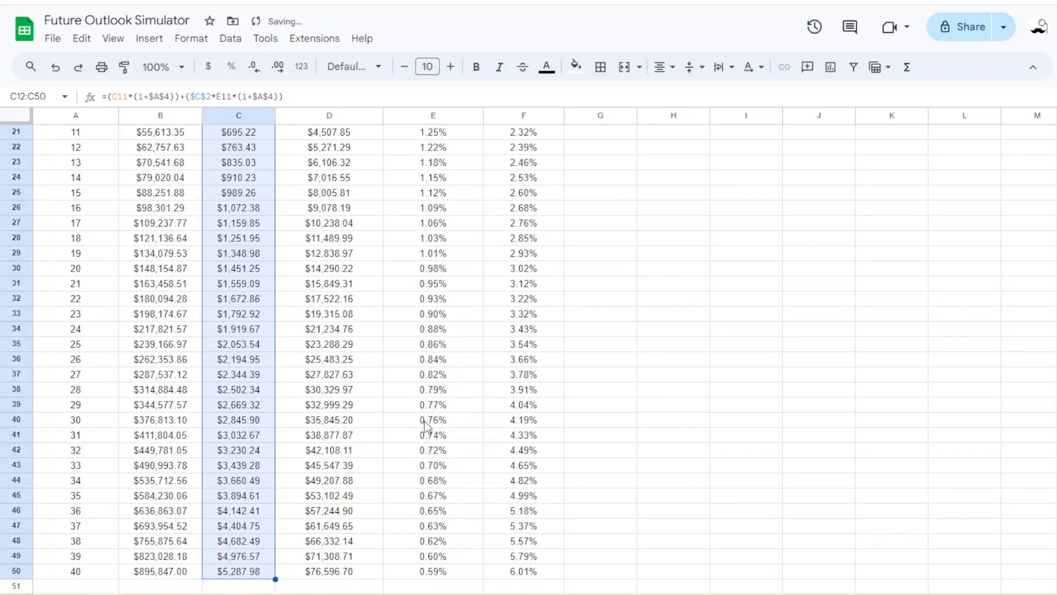
scroll(477, 490, "up", 10)
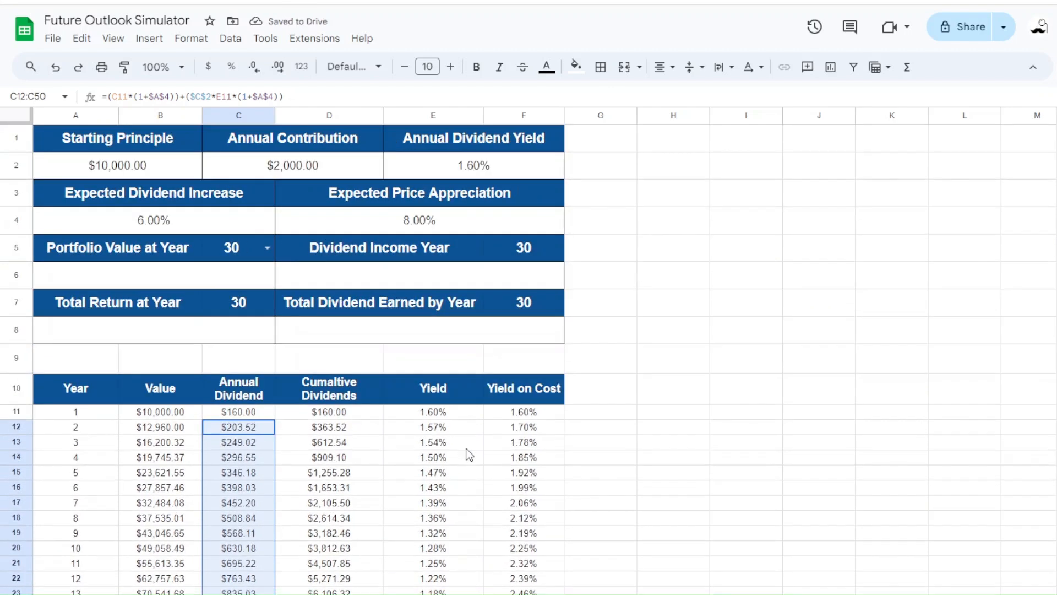
Apply an outer border around the whole projection table, A10:F50
left_click_drag(72, 388, 518, 558)
scroll(481, 552, "up", 6)
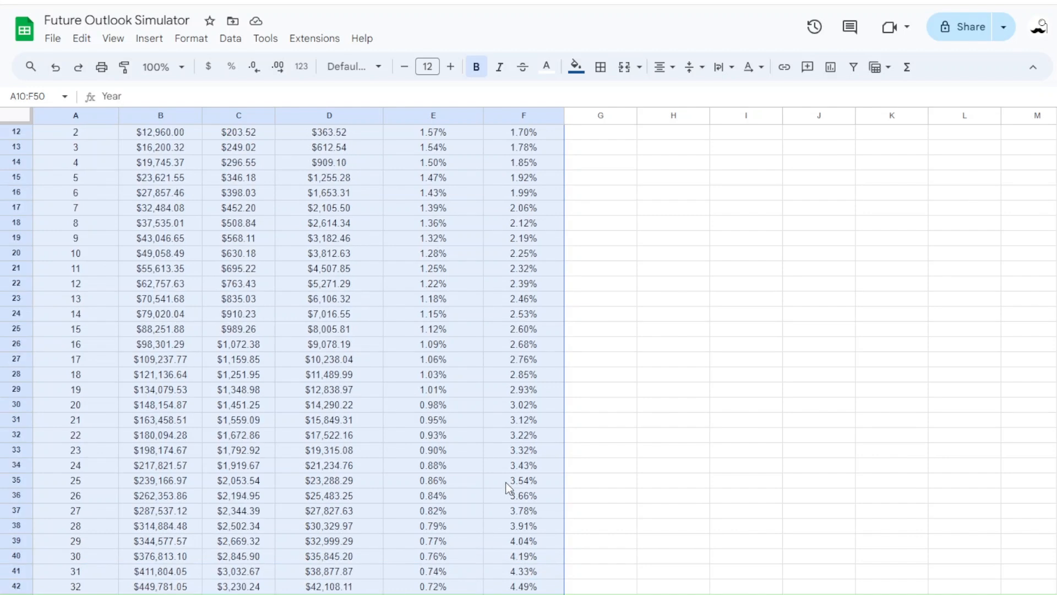
left_click(609, 70)
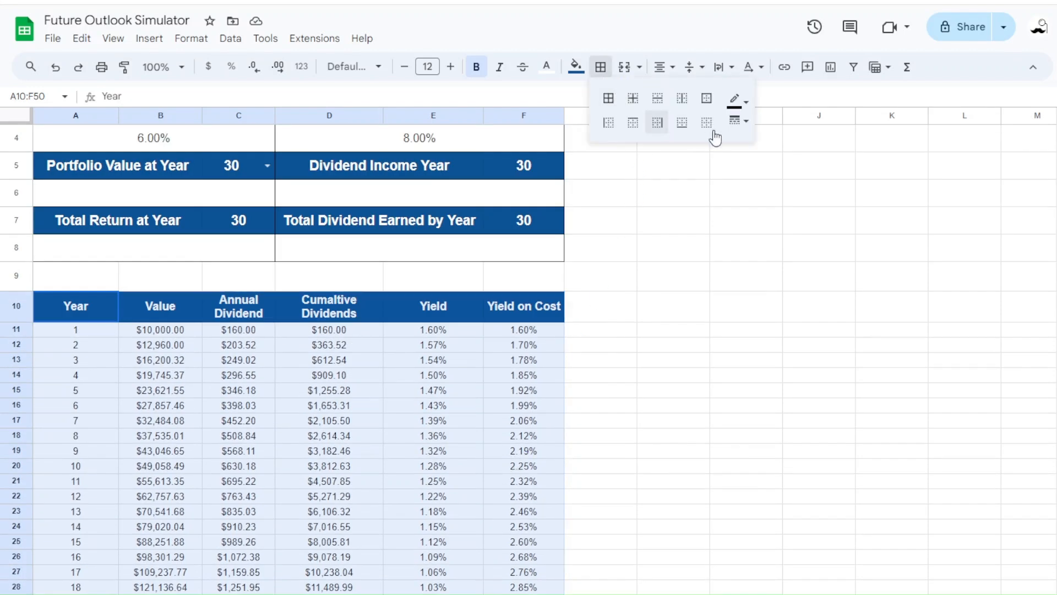
left_click(707, 102)
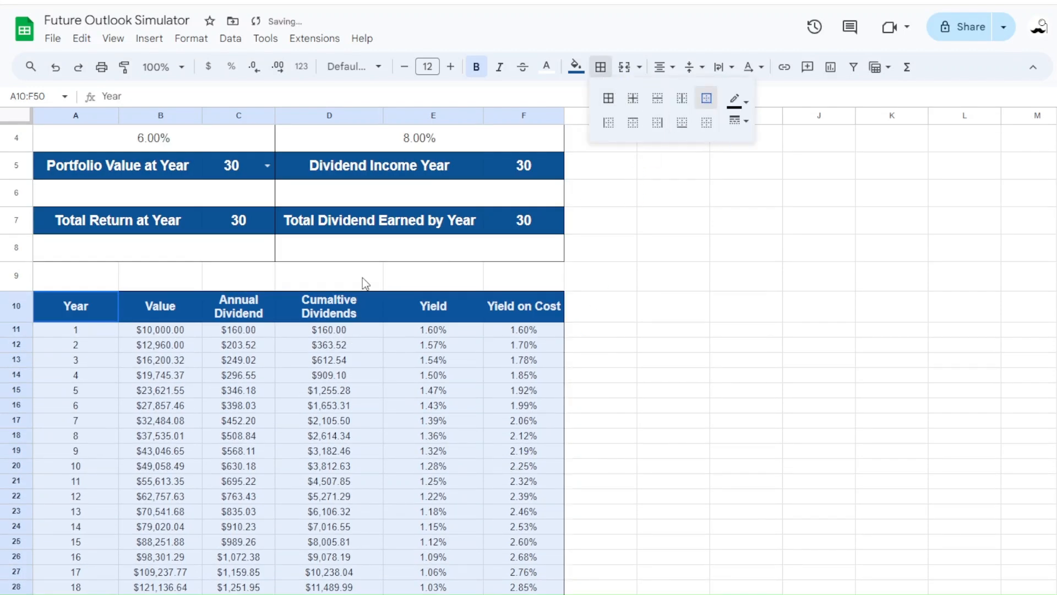
Apply all borders to the projection table's header cells in row 10, from Year to Yield on Cost
left_click(69, 302)
left_click_drag(132, 318, 519, 299)
left_click(601, 67)
left_click(606, 99)
Apply dotted borders to all cells of the yearly projection data, A11:F50
left_click(77, 332)
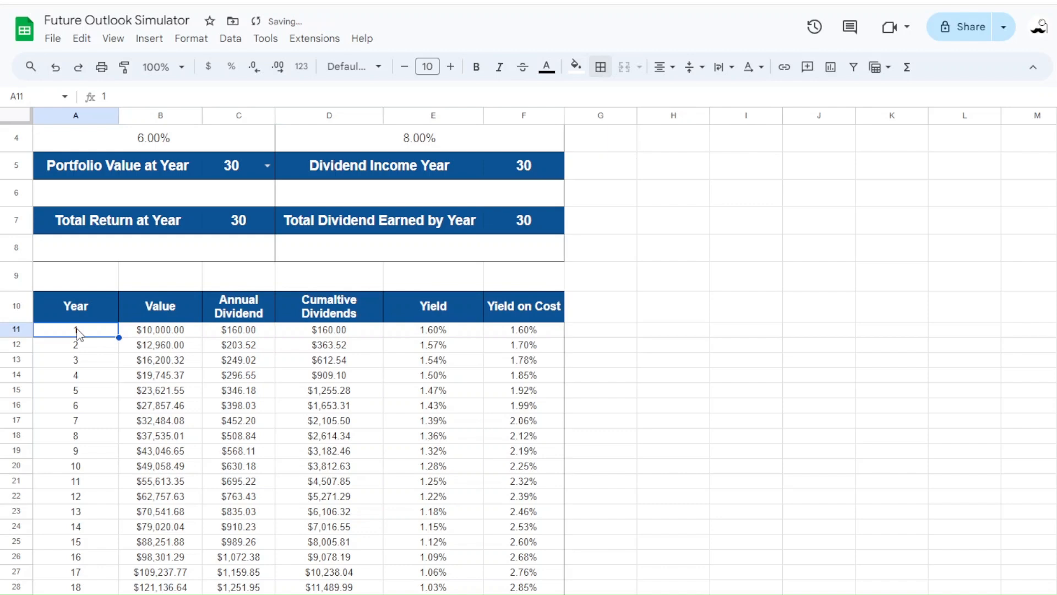
key("ctrl+shift+Down")
key("ctrl+shift+Right")
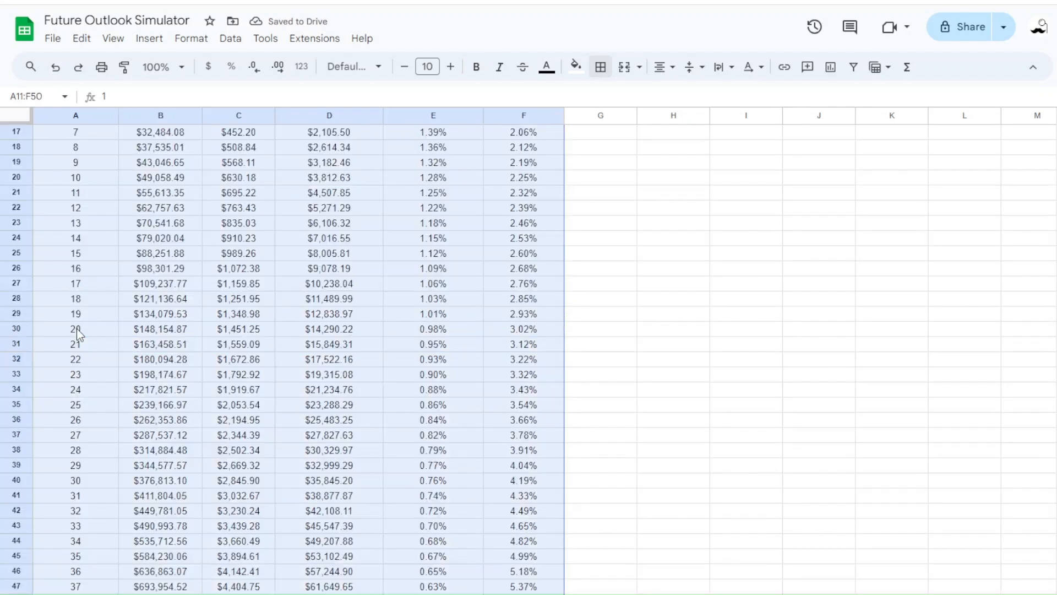
left_click(596, 75)
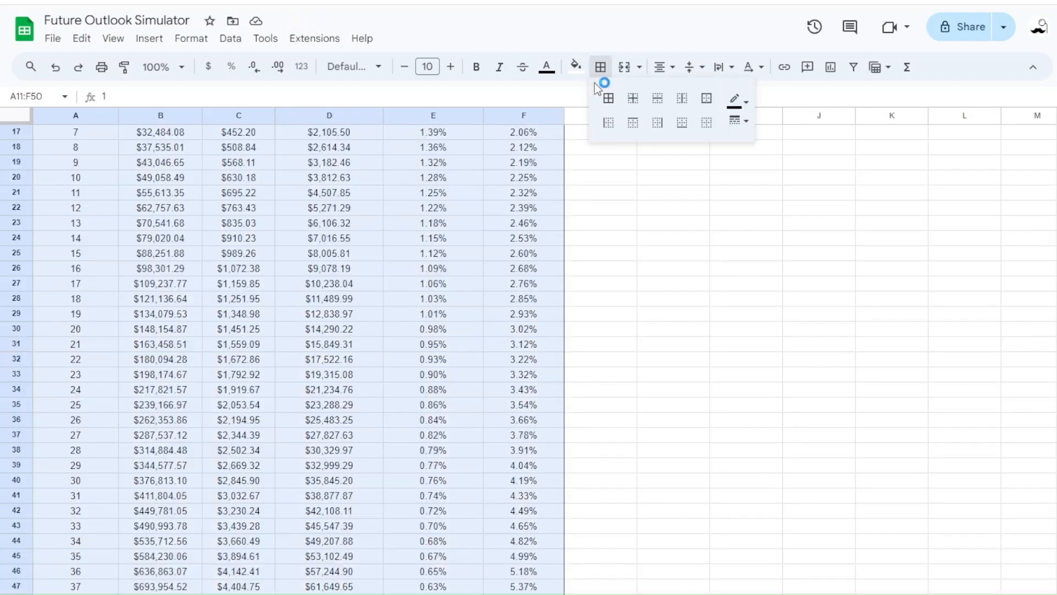
left_click(737, 120)
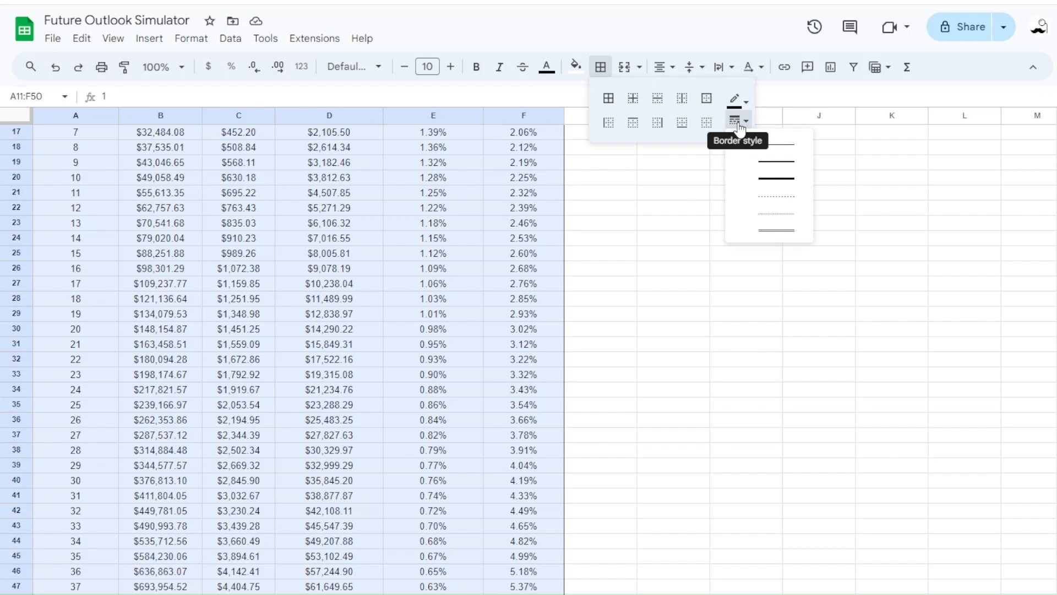
left_click(771, 214)
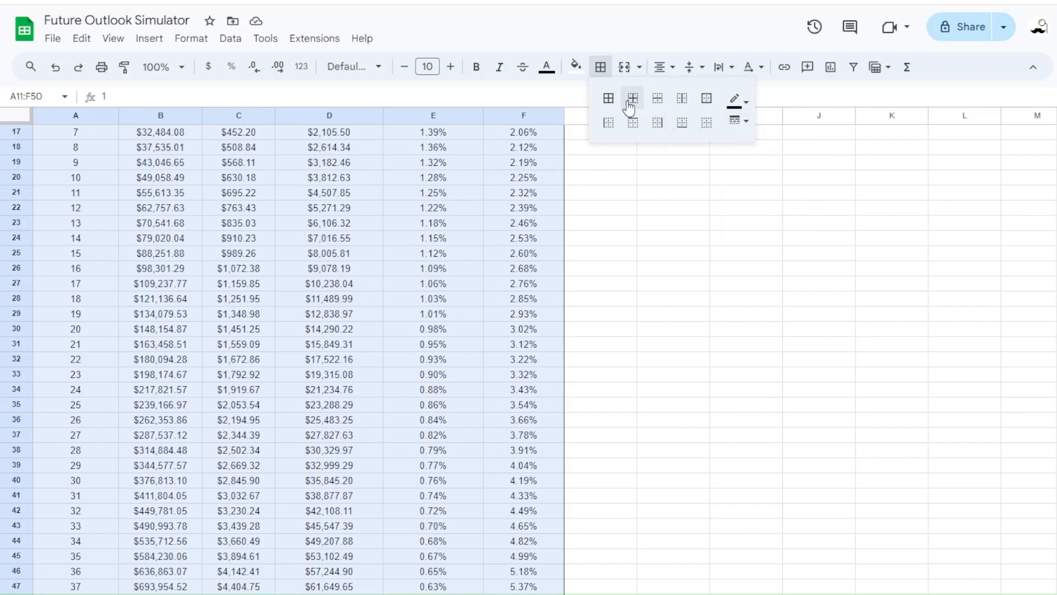
left_click(608, 99)
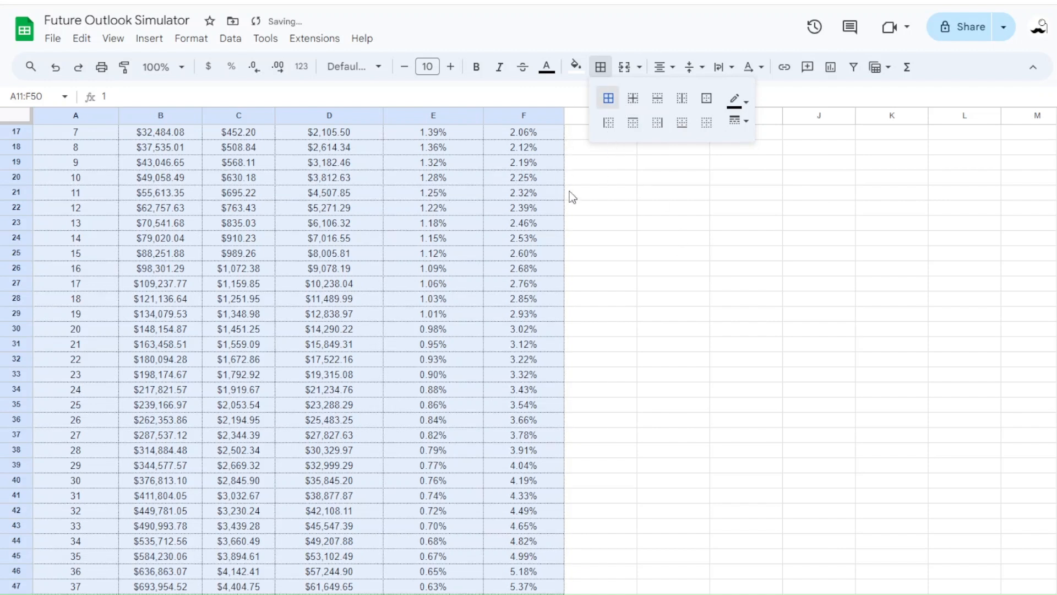
Set the right border of A11:F50 to a thin solid line
left_click(733, 123)
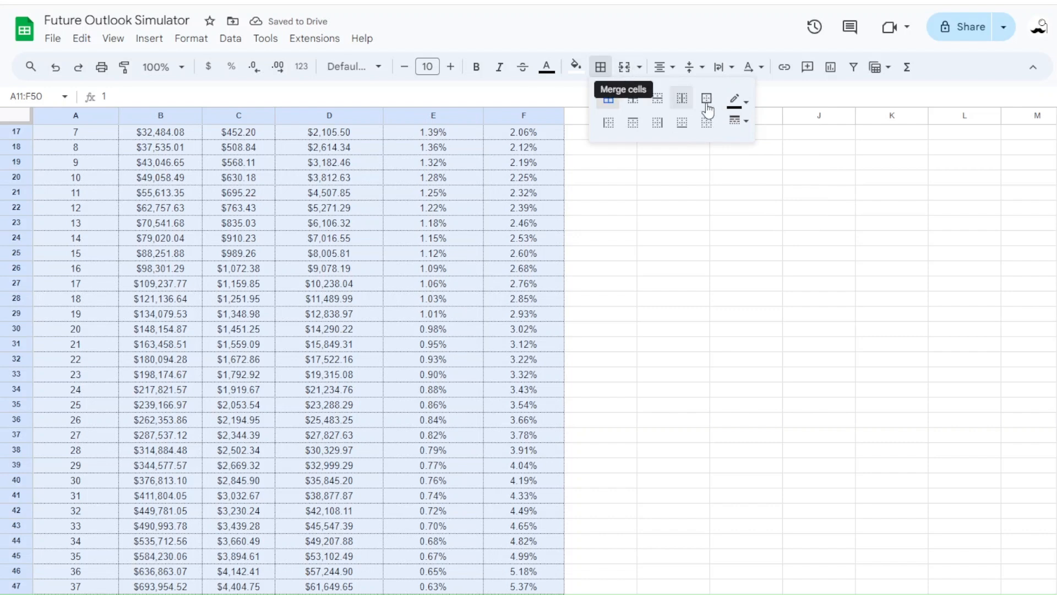
left_click(656, 126)
left_click(736, 123)
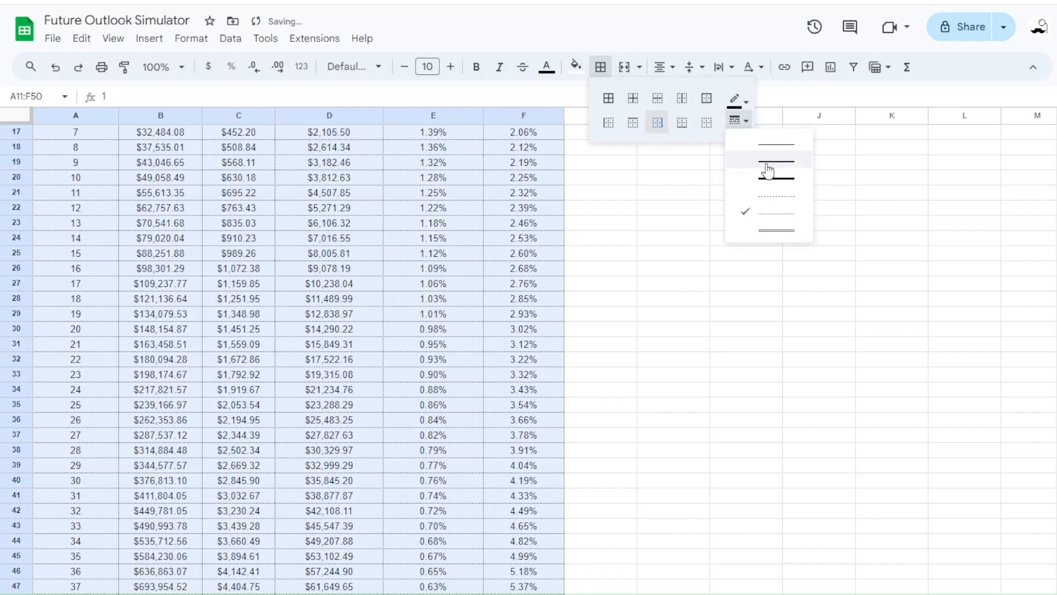
left_click(760, 145)
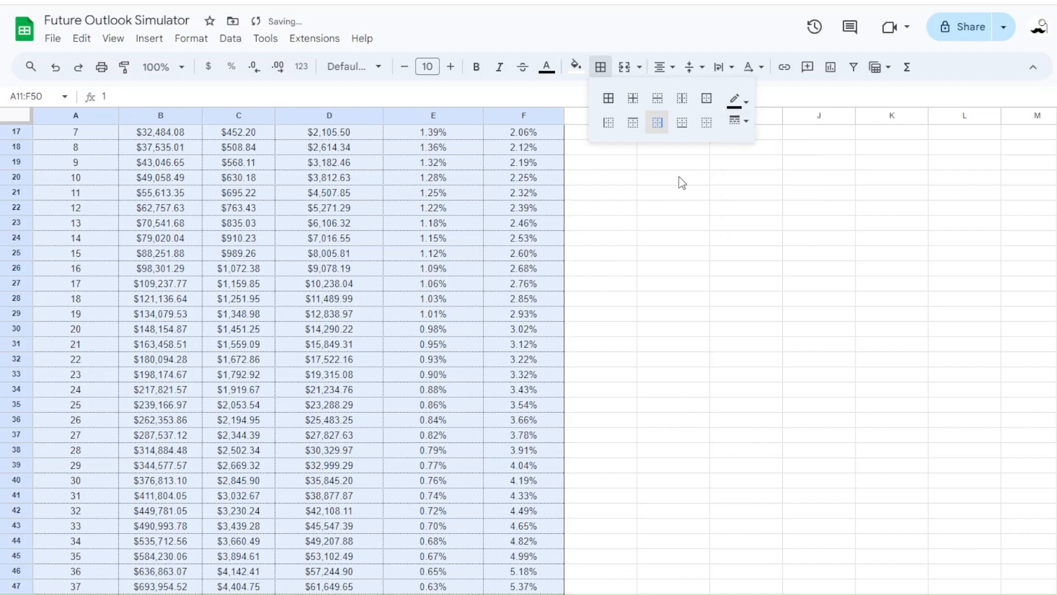
left_click(608, 330)
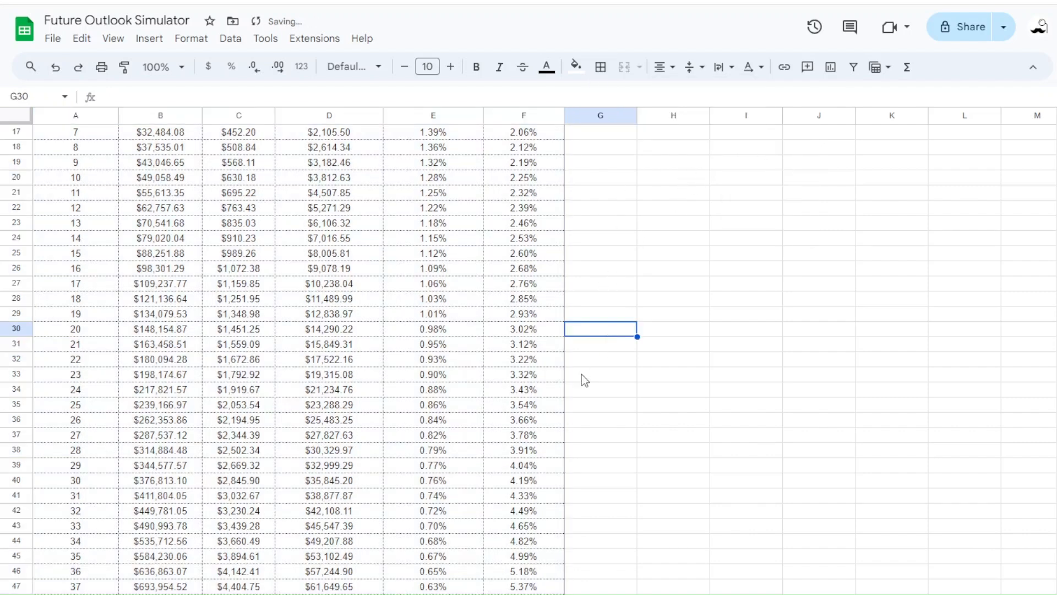
Review the empty result cells in rows 6 and 8 for portfolio value, dividend income, total return and total dividends earned
scroll(586, 380, "up", 5)
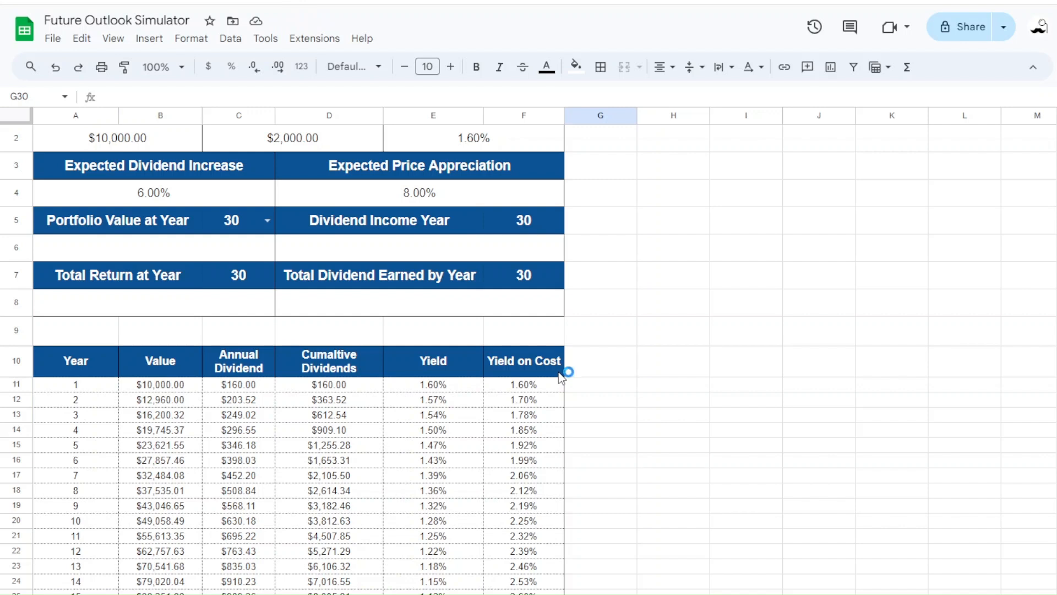
scroll(561, 374, "up", 1)
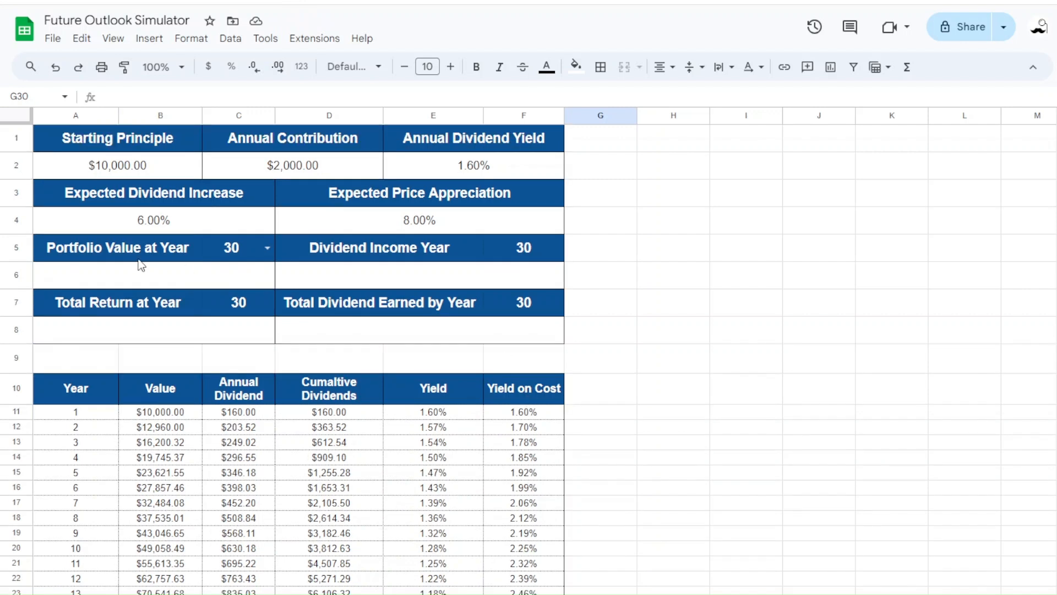
left_click(82, 284)
left_click(333, 284)
left_click(330, 325)
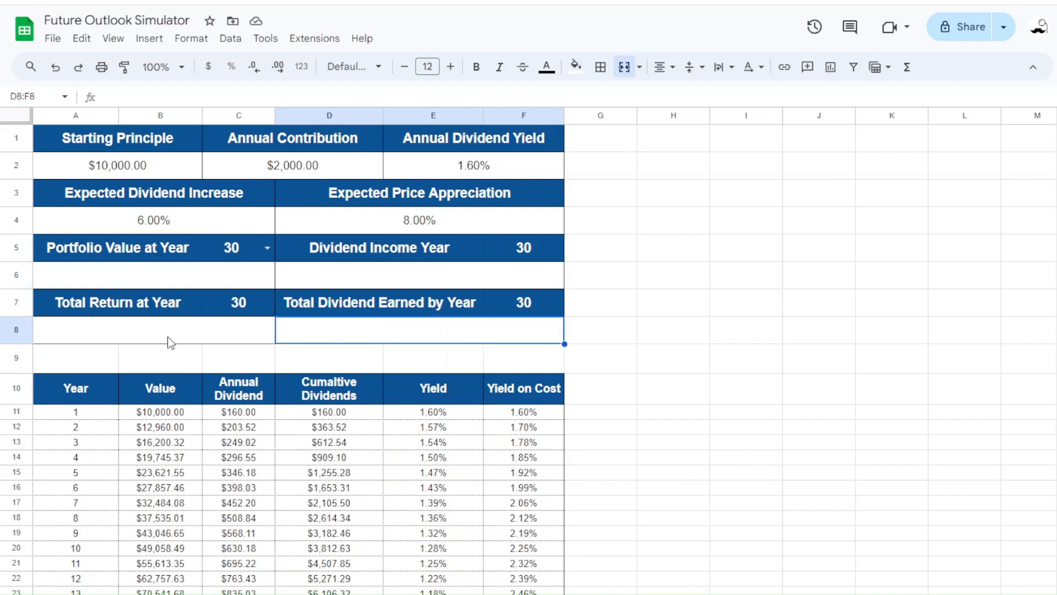
left_click(169, 339)
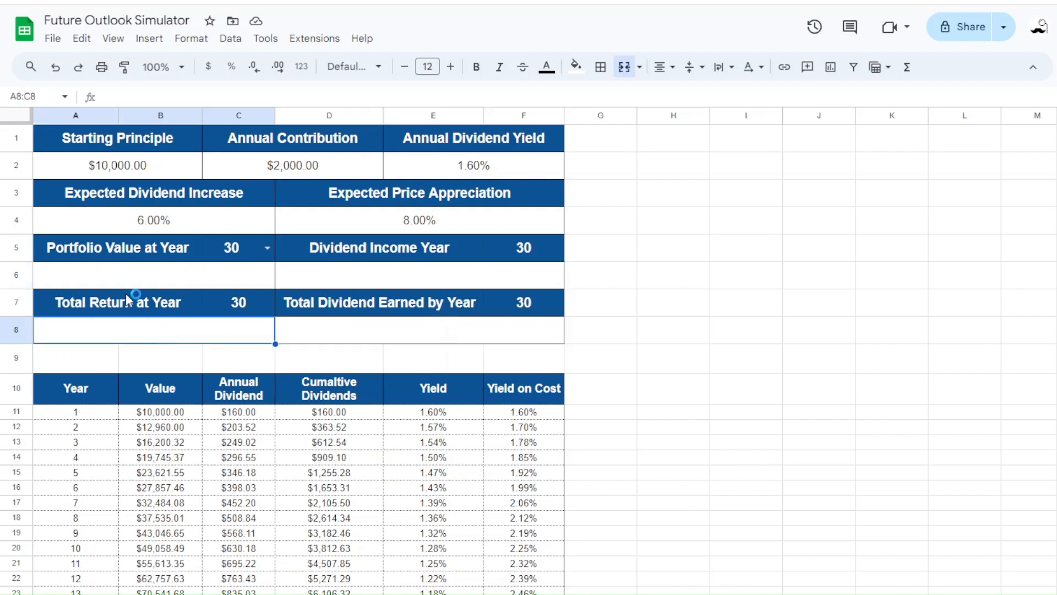
left_click(90, 279)
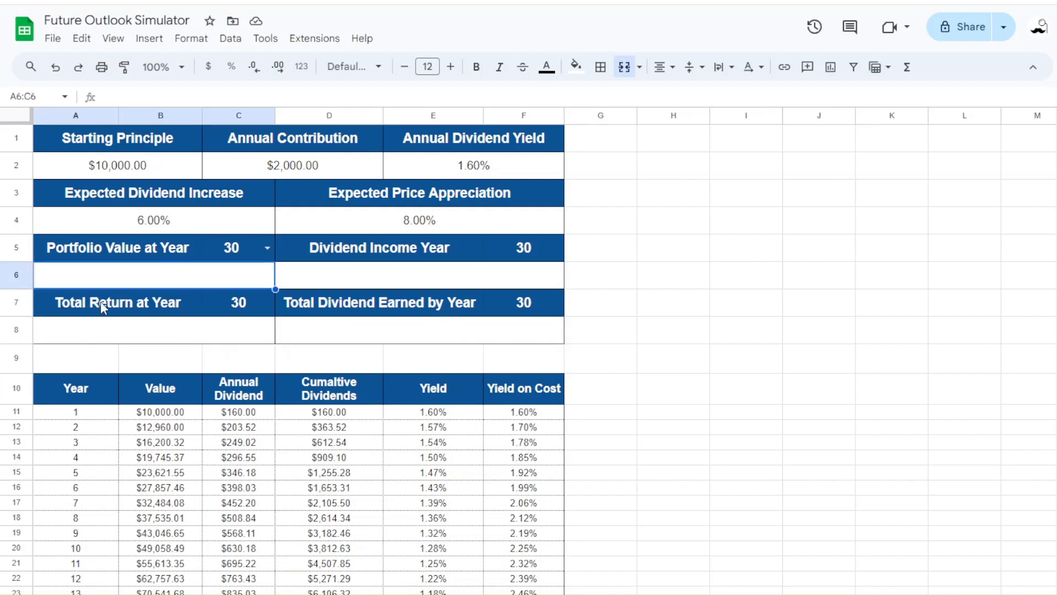
left_click(330, 276)
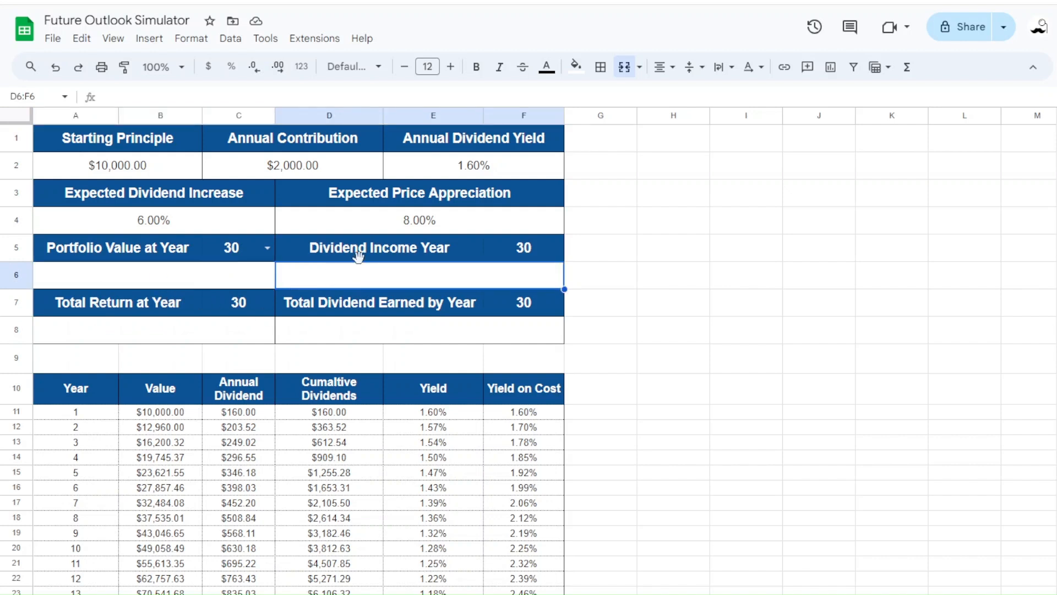
left_click(88, 334)
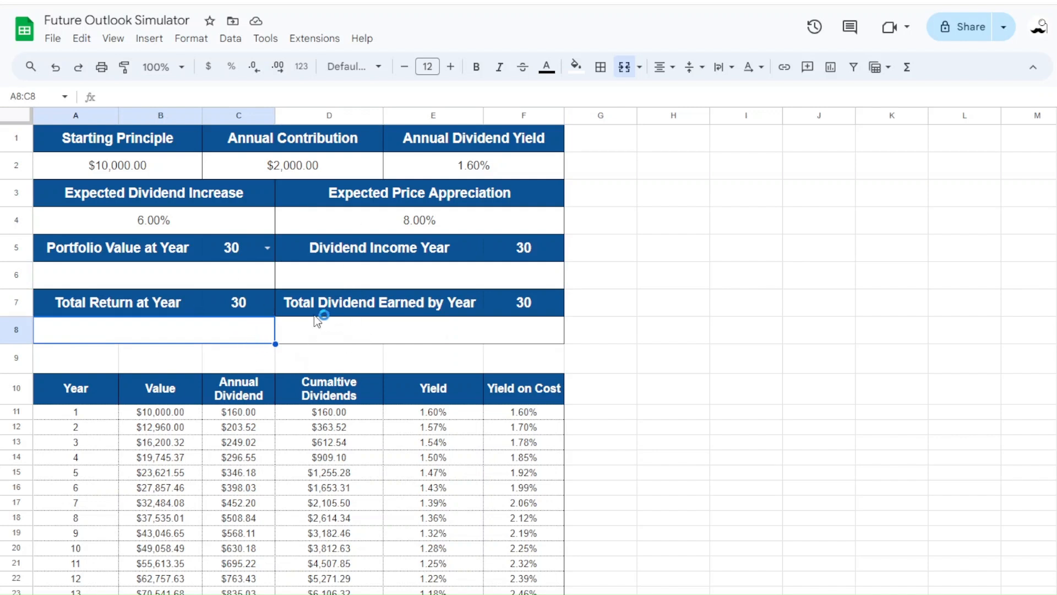
left_click(310, 330)
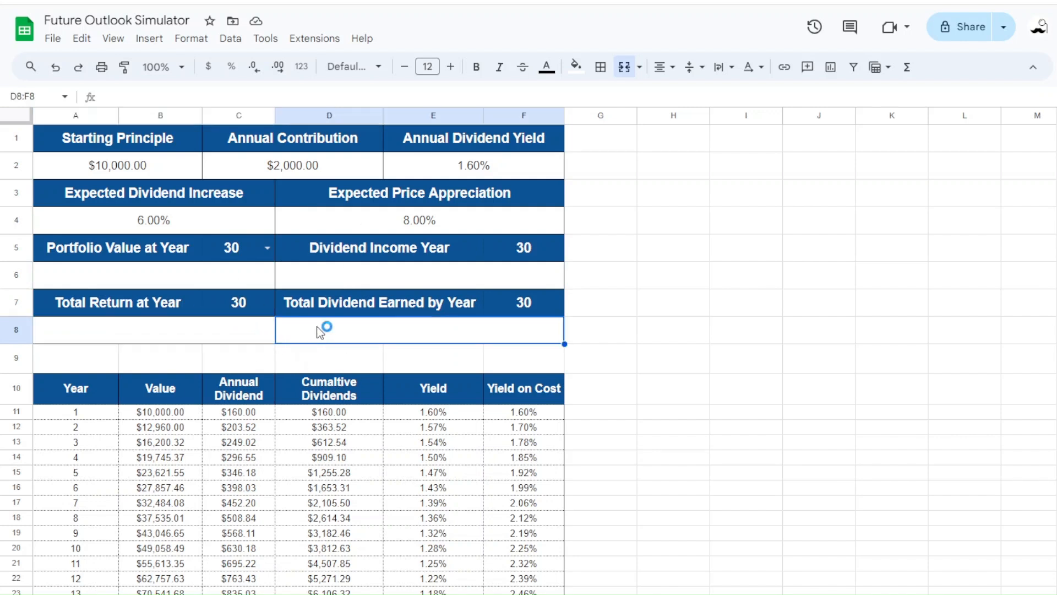
Enter the formula =(VLOOKUP(C5,A11:F50,2,FALSE)) in the result cell A6 below Portfolio Value at Year
left_click(85, 275)
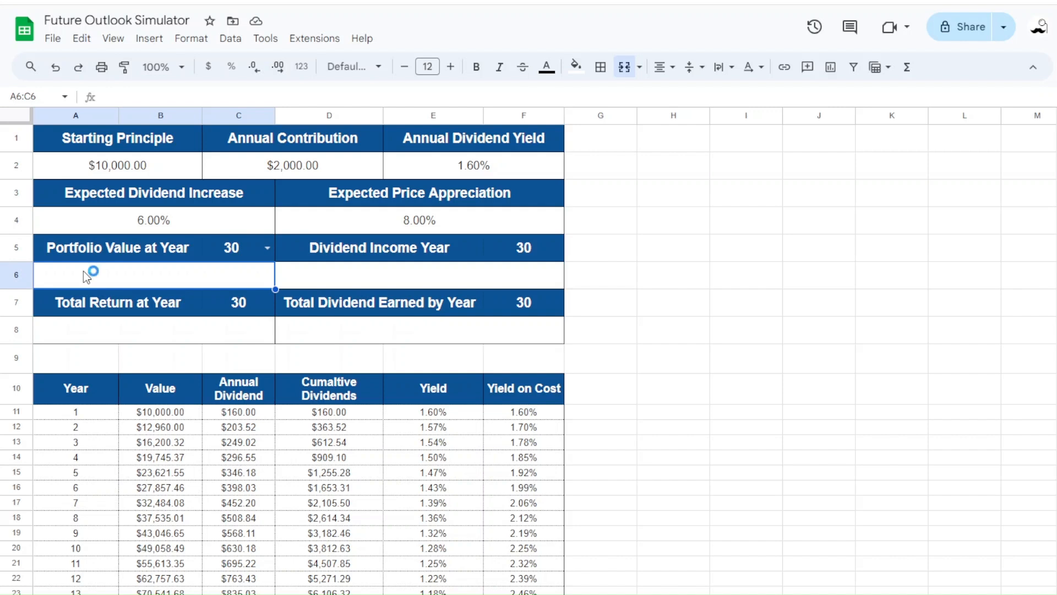
type("=(")
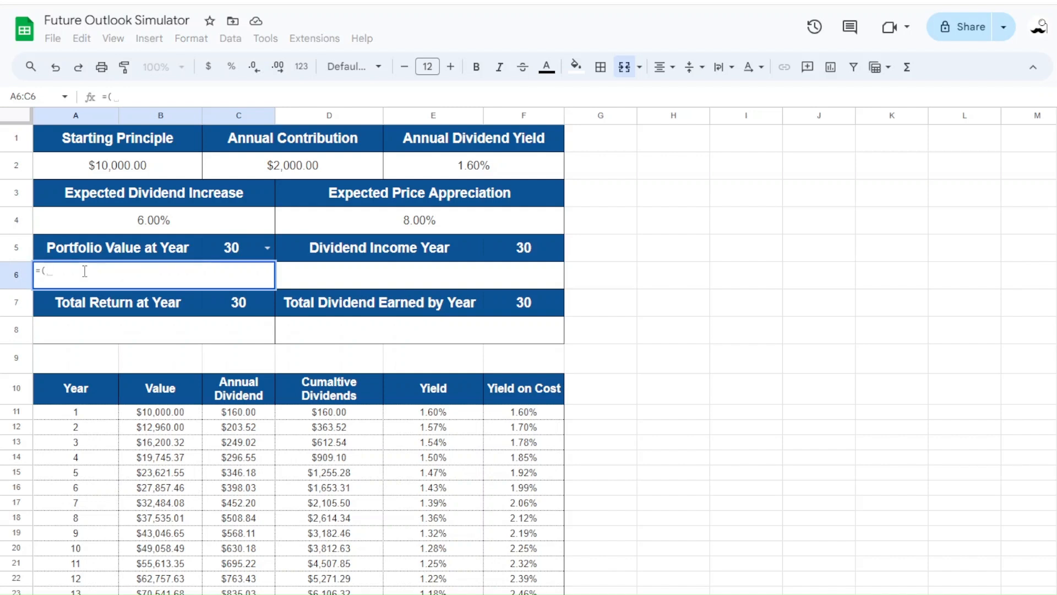
type("VLOO")
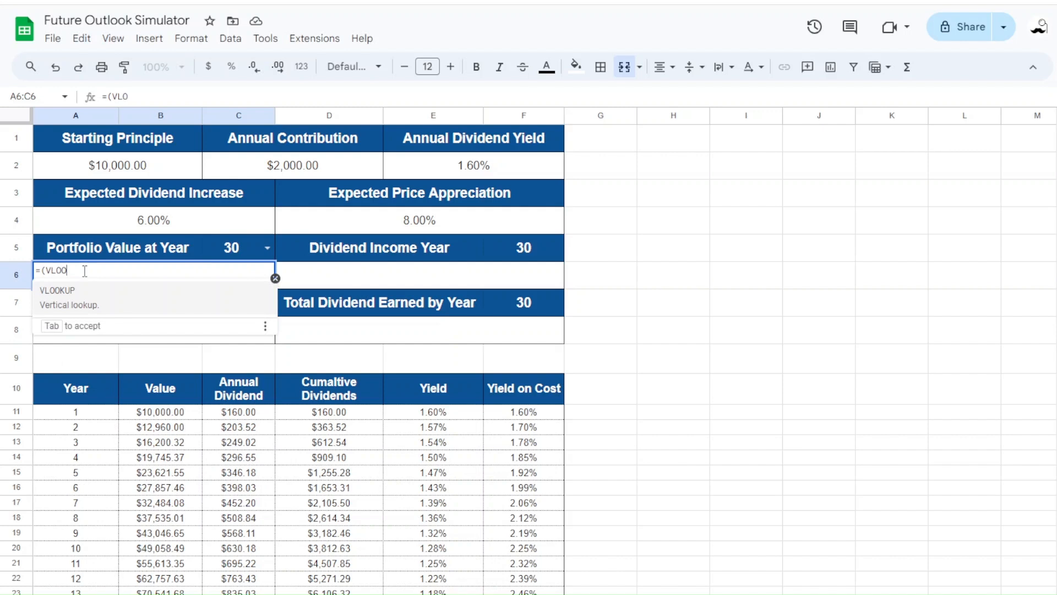
type("KUP(")
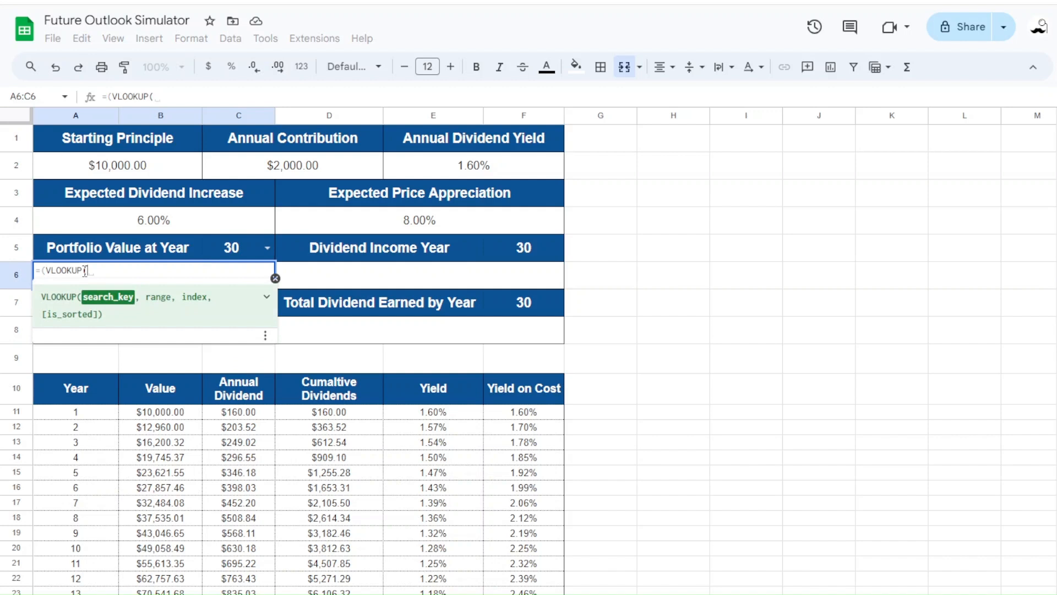
type("C")
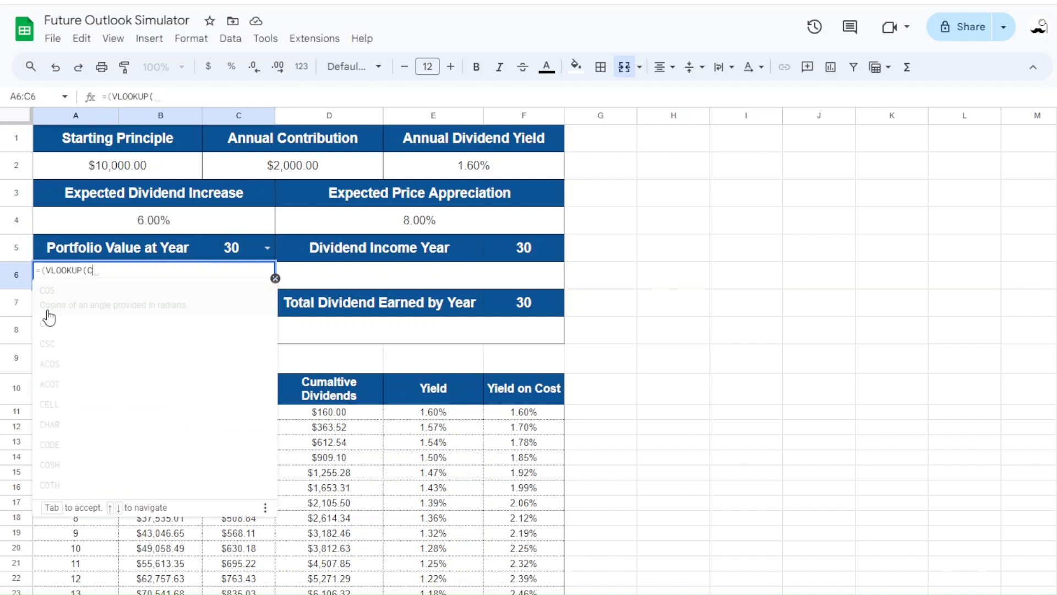
type("5")
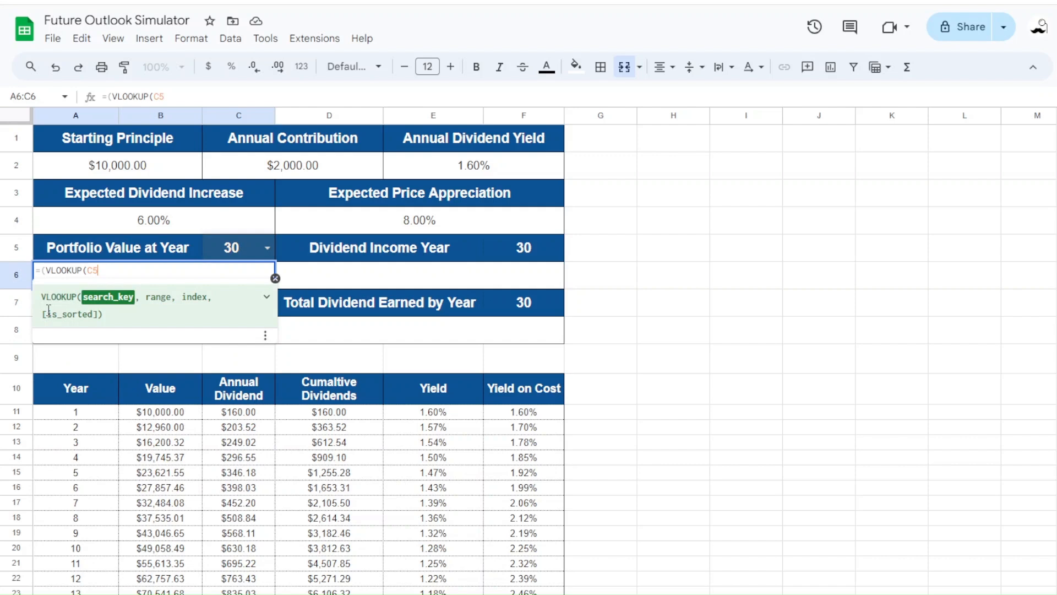
type(",A11")
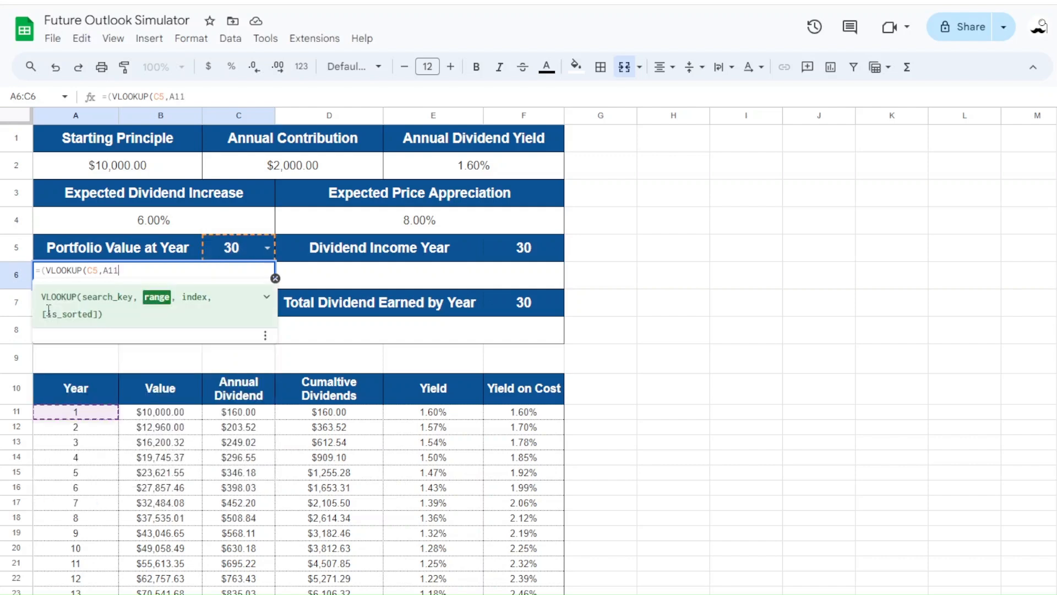
type(":")
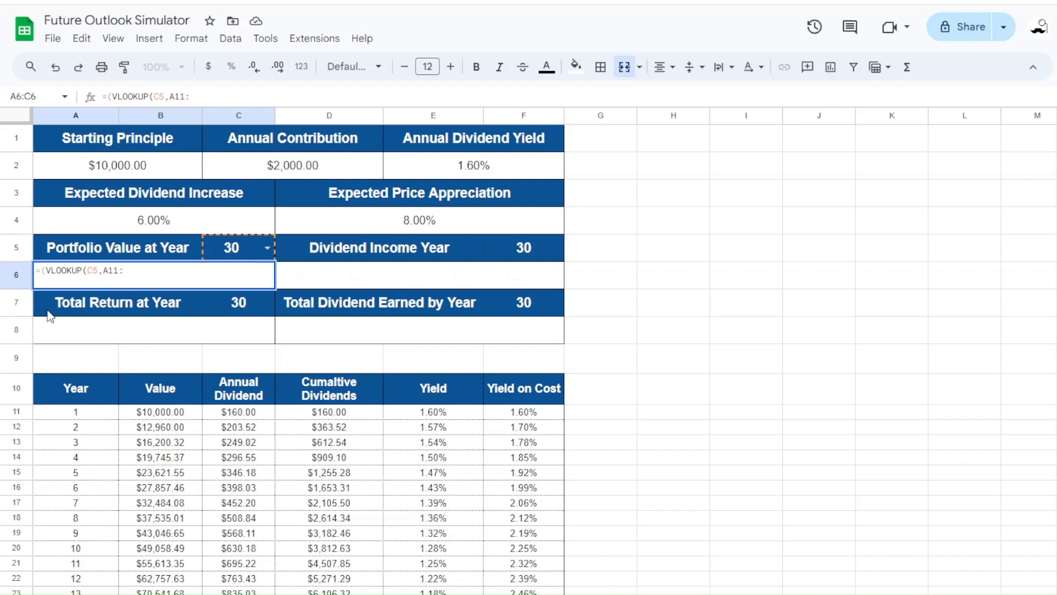
type("F")
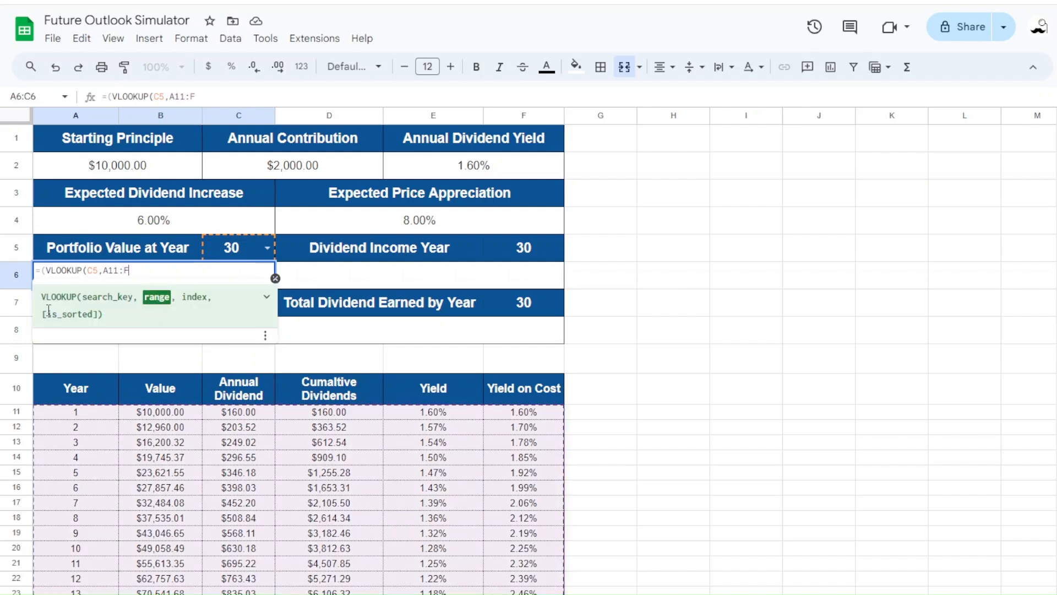
type("50")
type(",2")
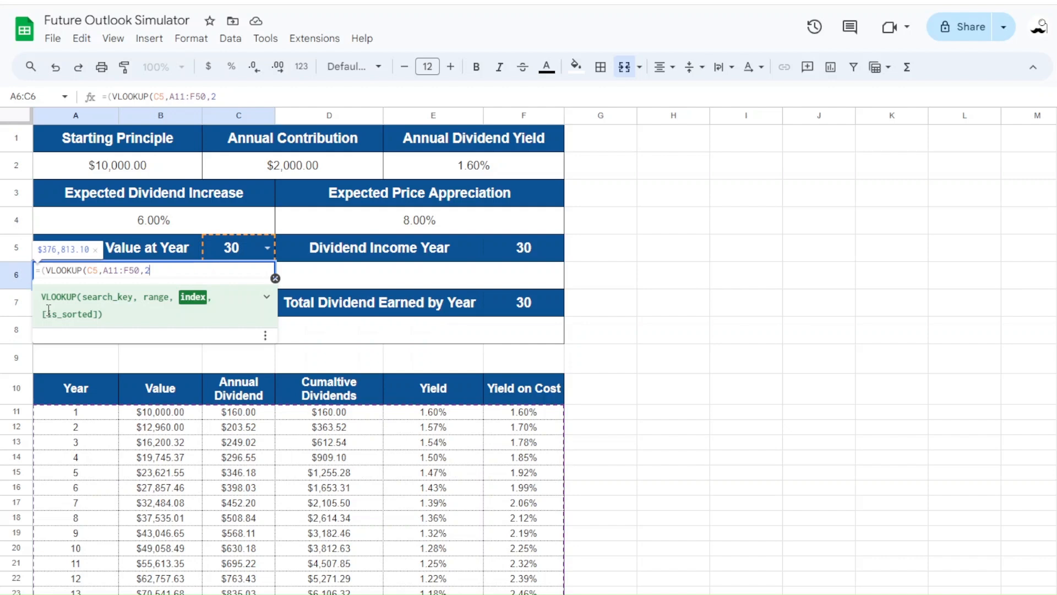
type(",FA")
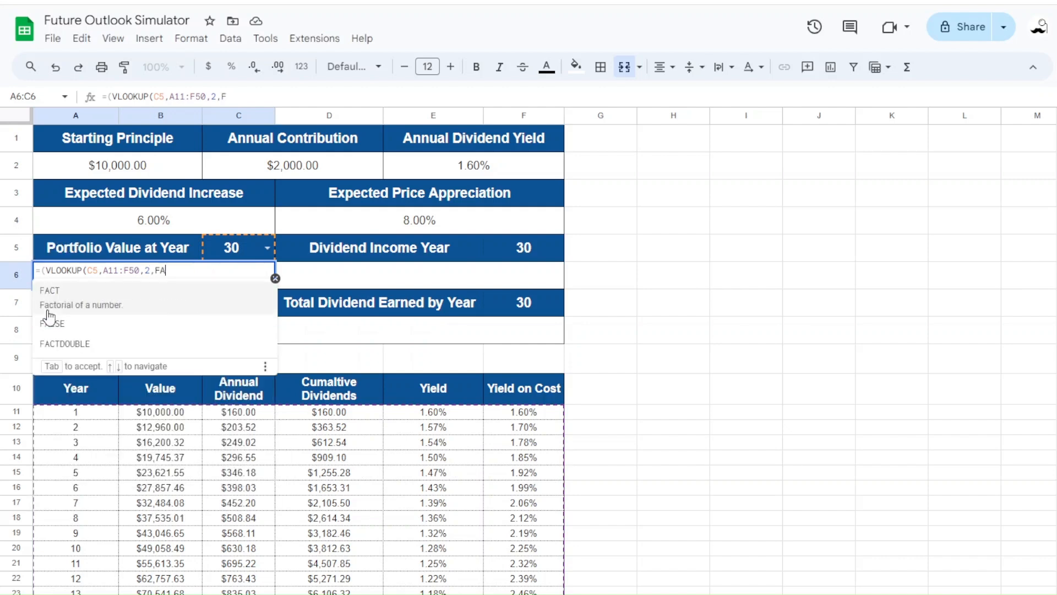
type("LSE")
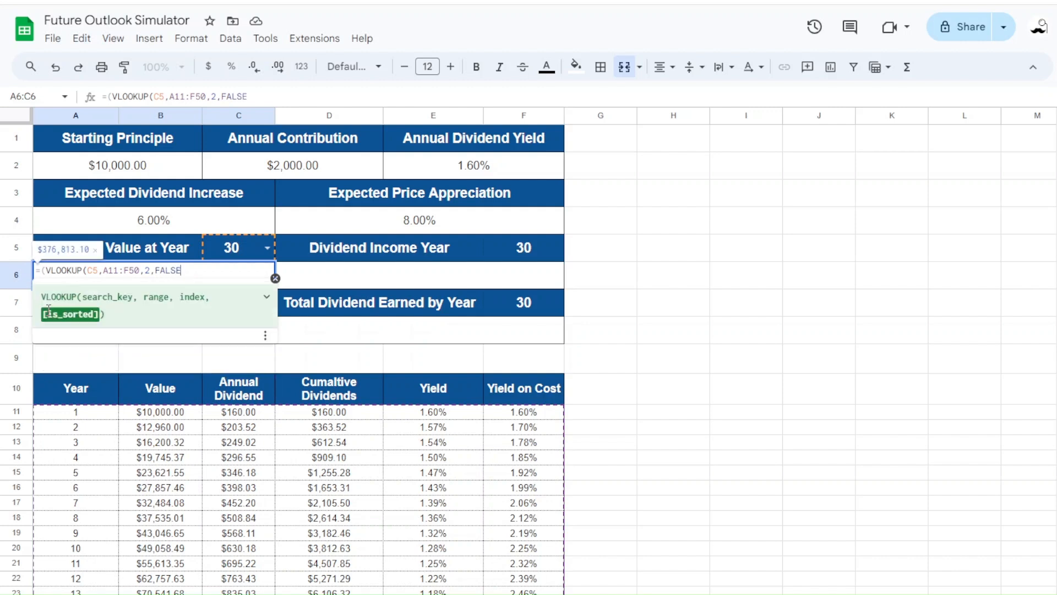
type("))")
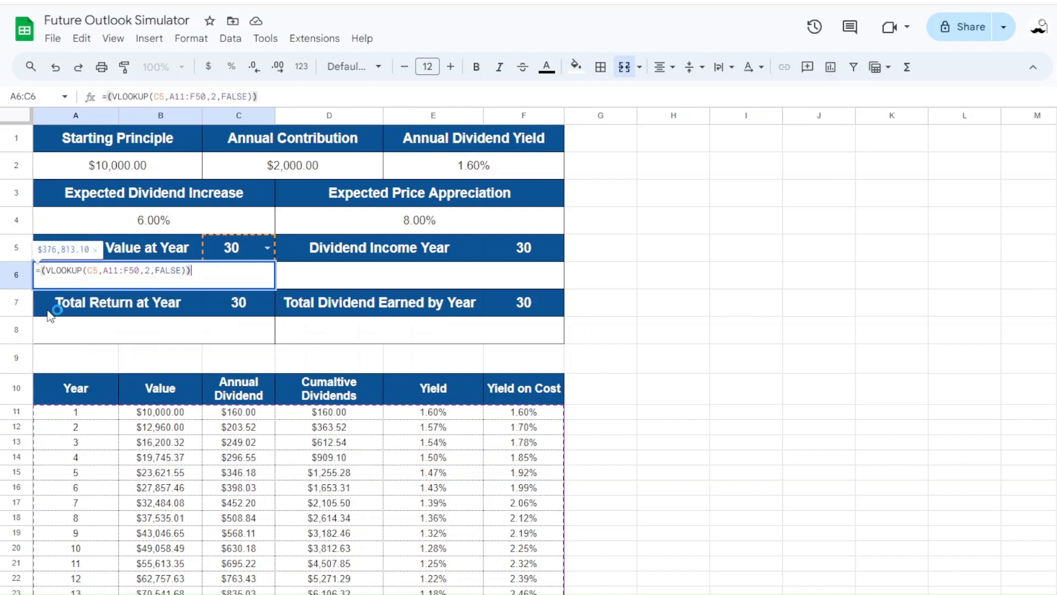
key("Return")
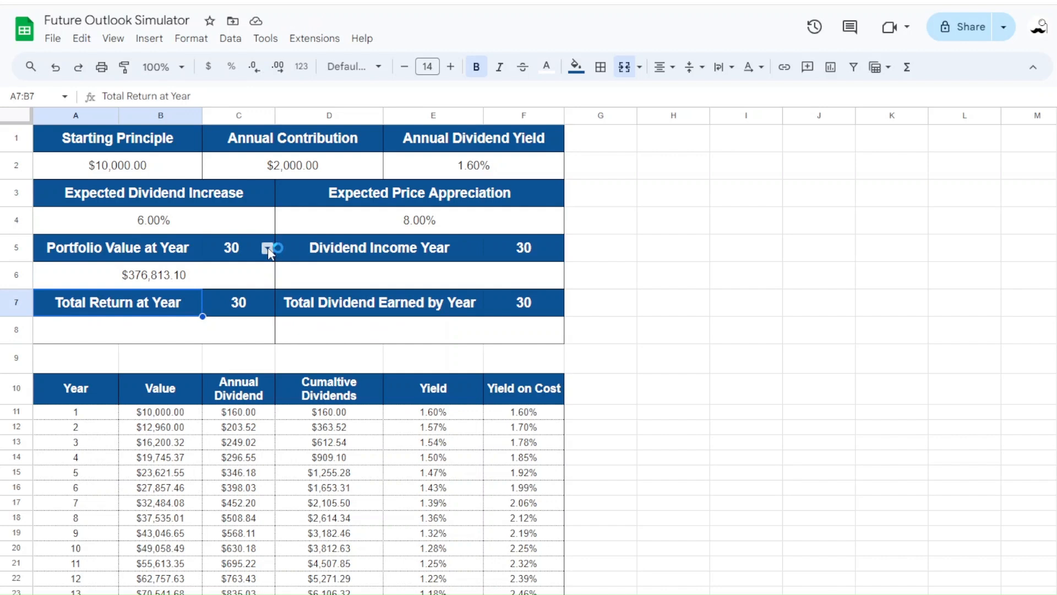
Set the Portfolio Value year in C5 to 40 and check the result against the table's year 40 value
left_click(268, 249)
left_click(238, 337)
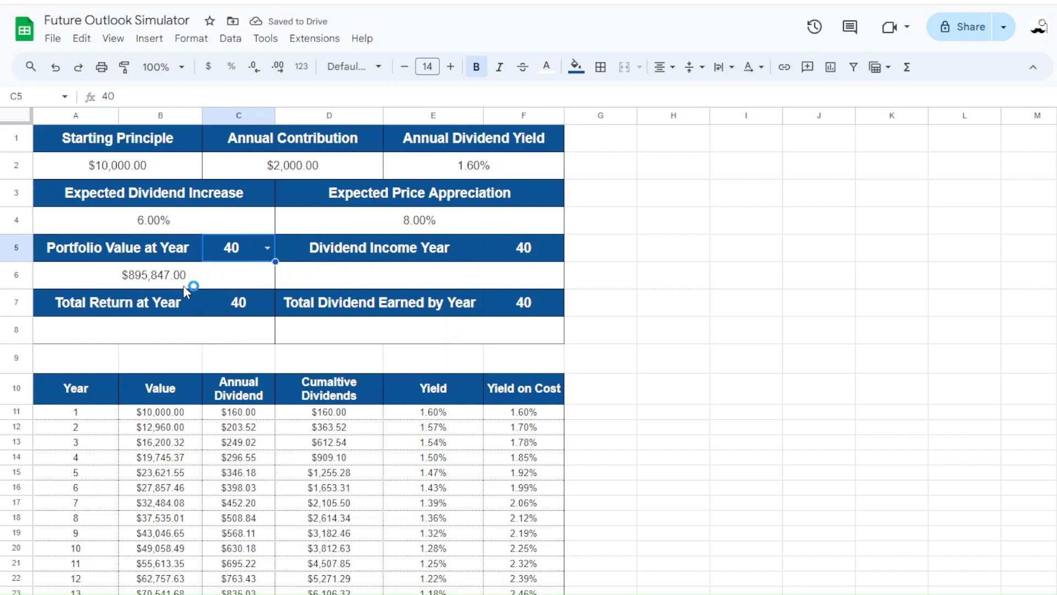
scroll(190, 410, "down", 8)
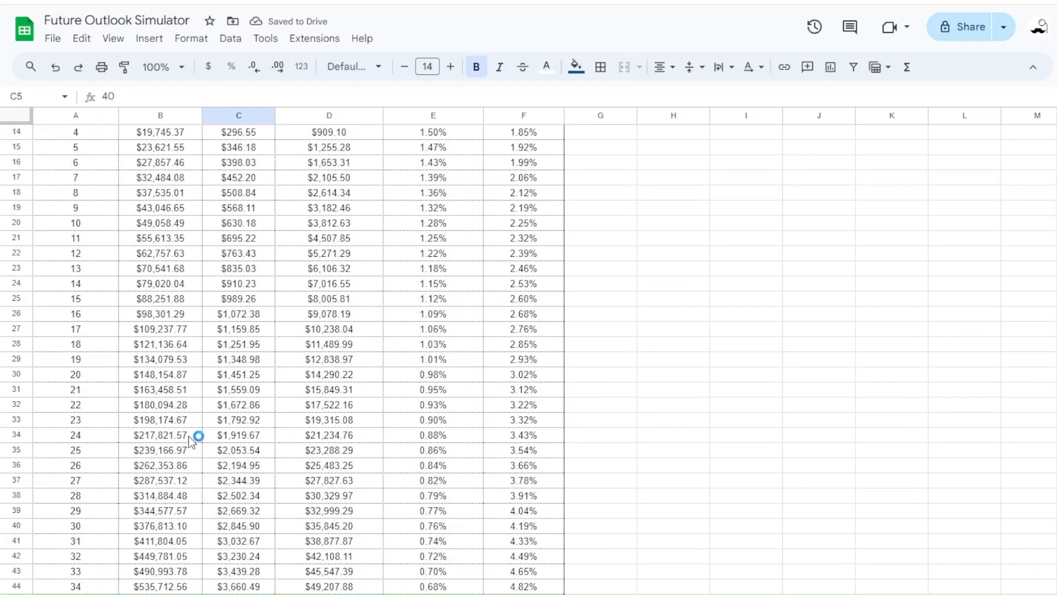
left_click(157, 572)
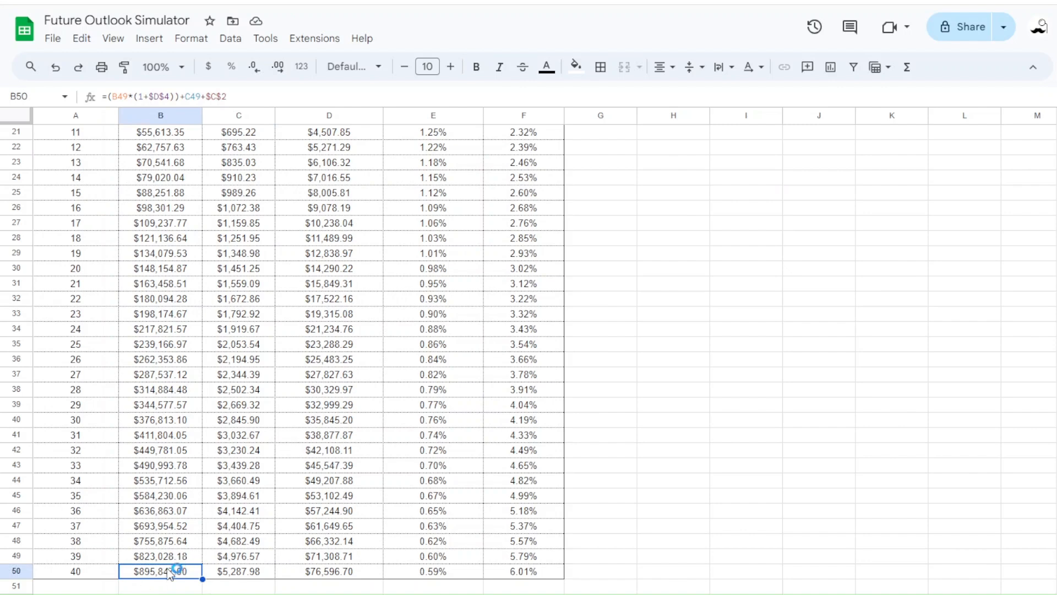
scroll(198, 487, "up", 8)
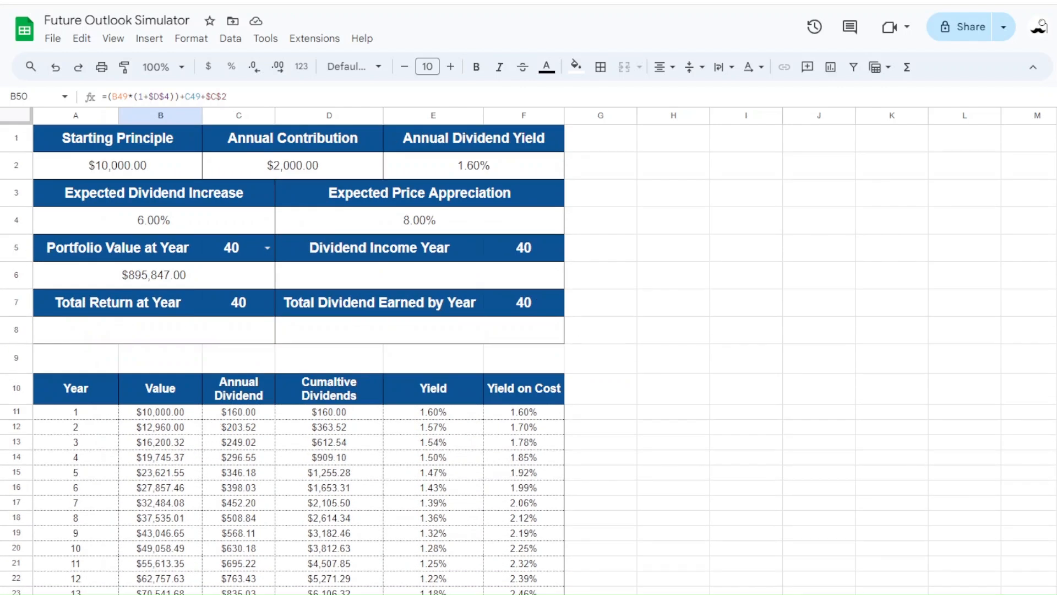
Copy the portfolio value lookup formula into D6 below Dividend Income Year and change its column index to 3
left_click(300, 278)
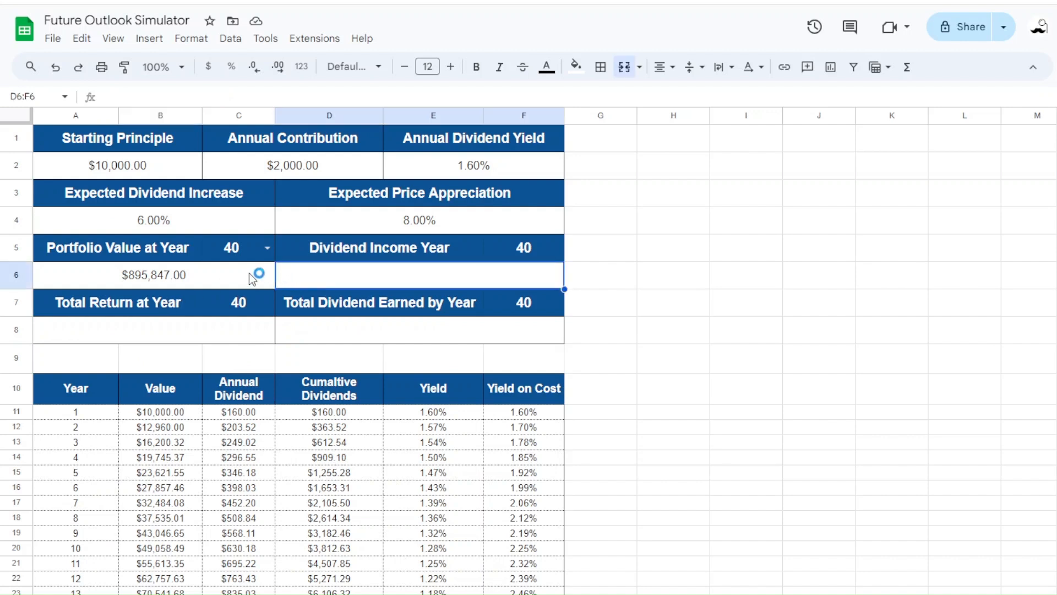
left_click(216, 279)
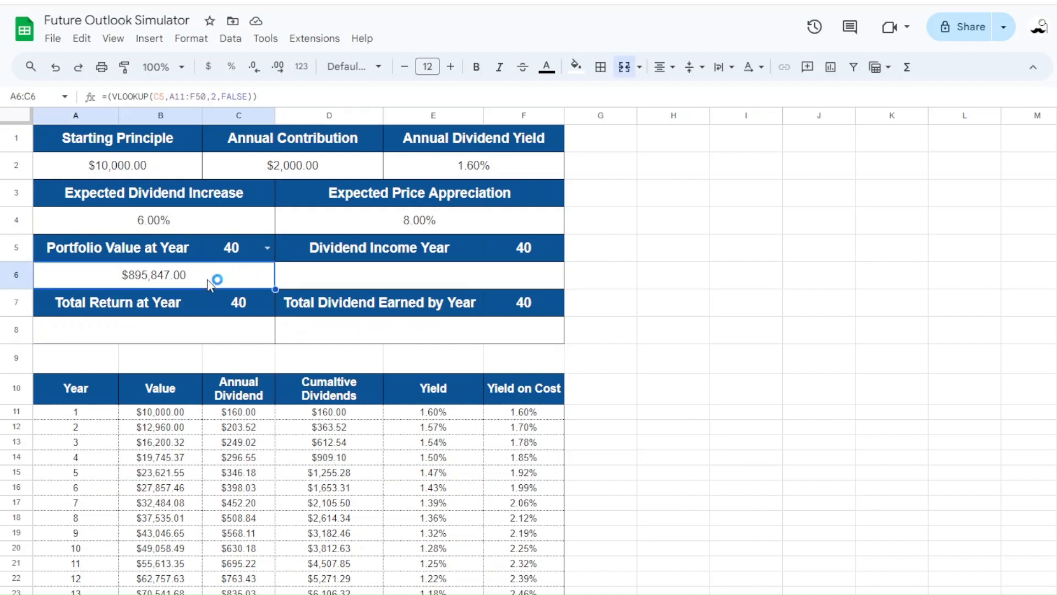
left_click(264, 97)
left_click_drag(263, 96, 102, 96)
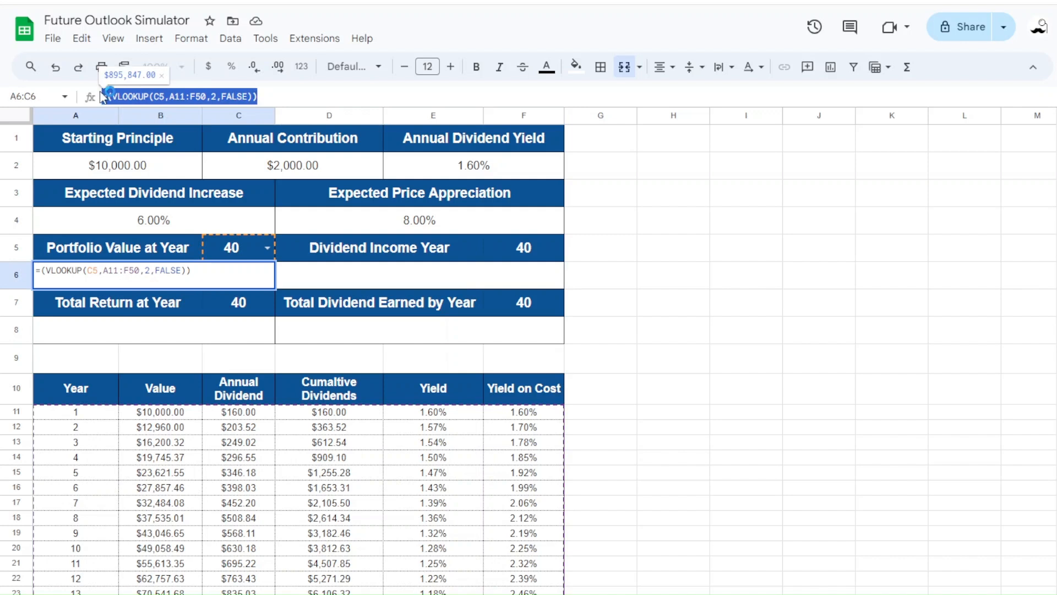
type("=(VLOOKUP(C5,A11:F50,2,FALSE))")
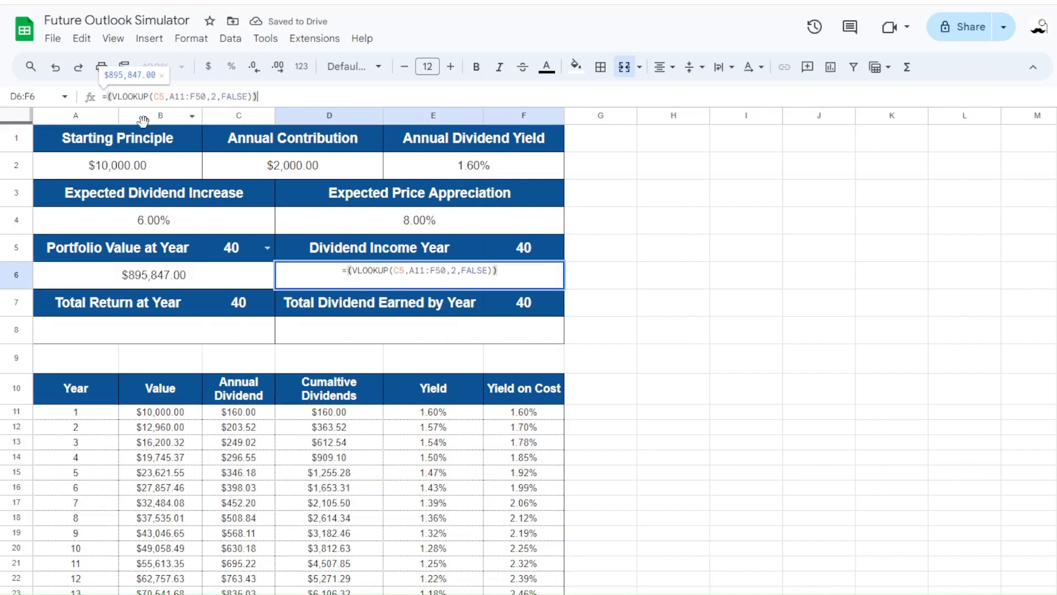
left_click(216, 97)
key("BackSpace")
type("3")
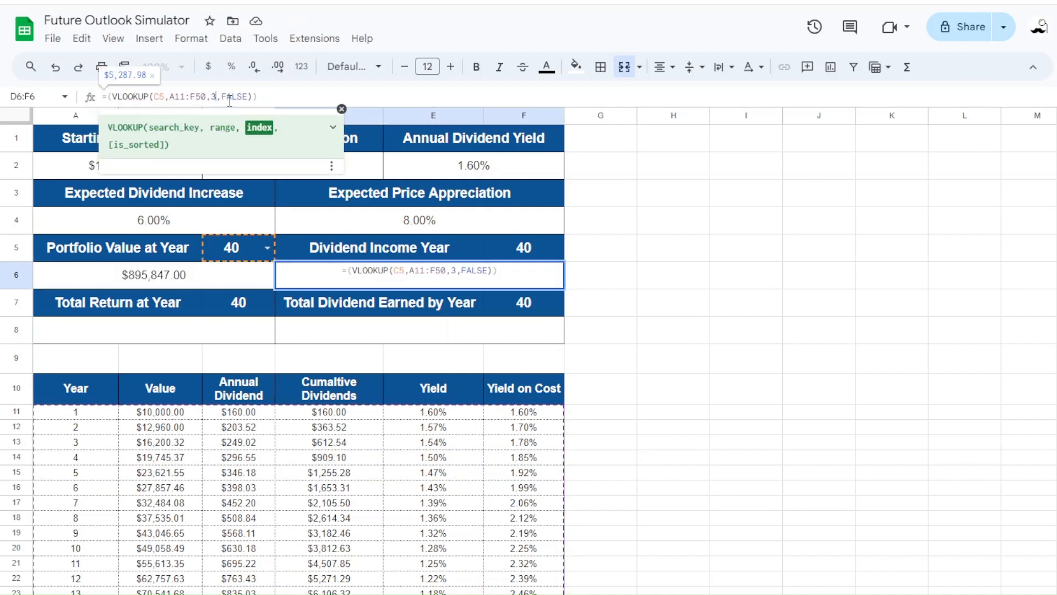
key("Return")
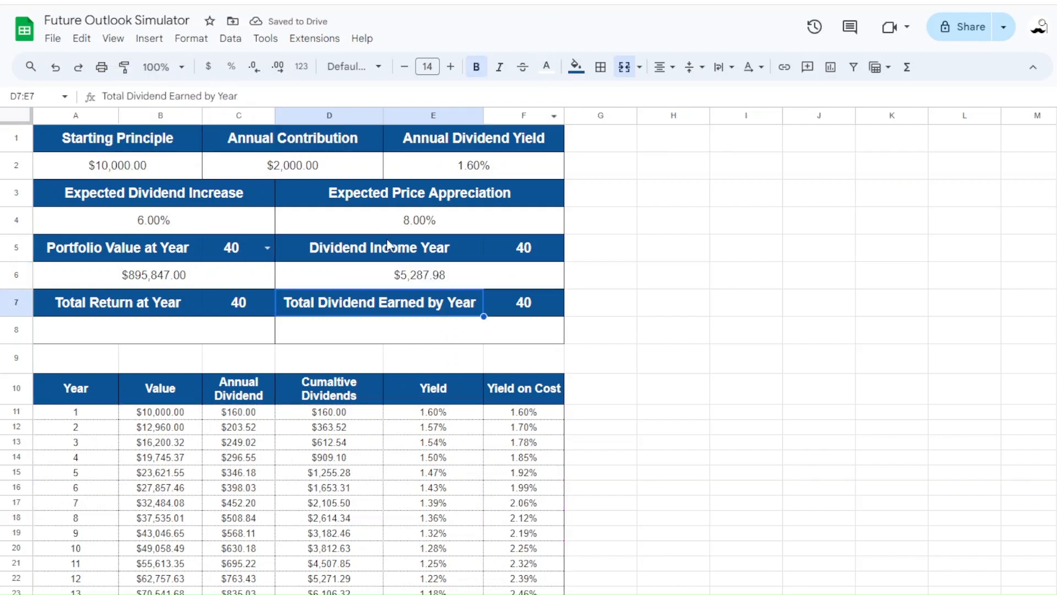
Check the dividend income result against the year 40 annual dividend at the end of the projection table
scroll(335, 377, "down", 5)
scroll(295, 414, "down", 4)
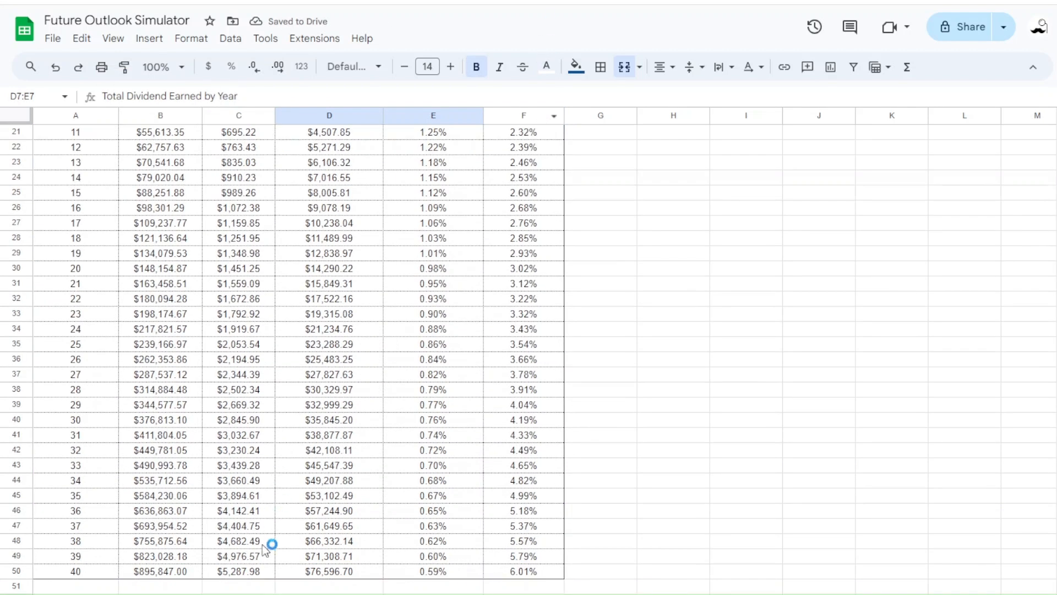
left_click(243, 572)
scroll(213, 332, "up", 15)
Copy the portfolio value lookup formula into D8 below Total Dividend Earned by Year and change its column index to 4
left_click(214, 332)
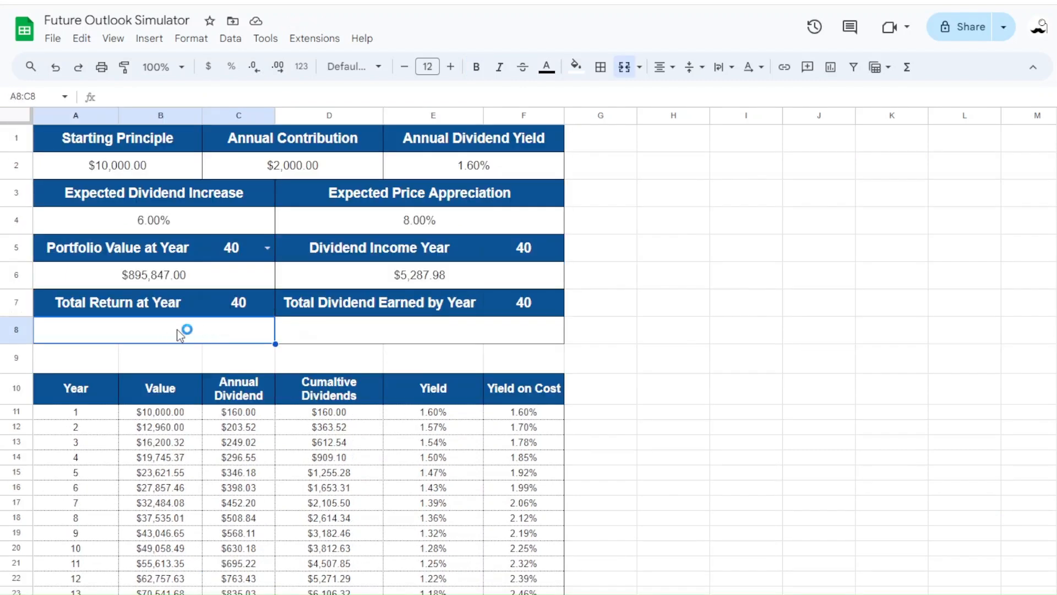
left_click(325, 331)
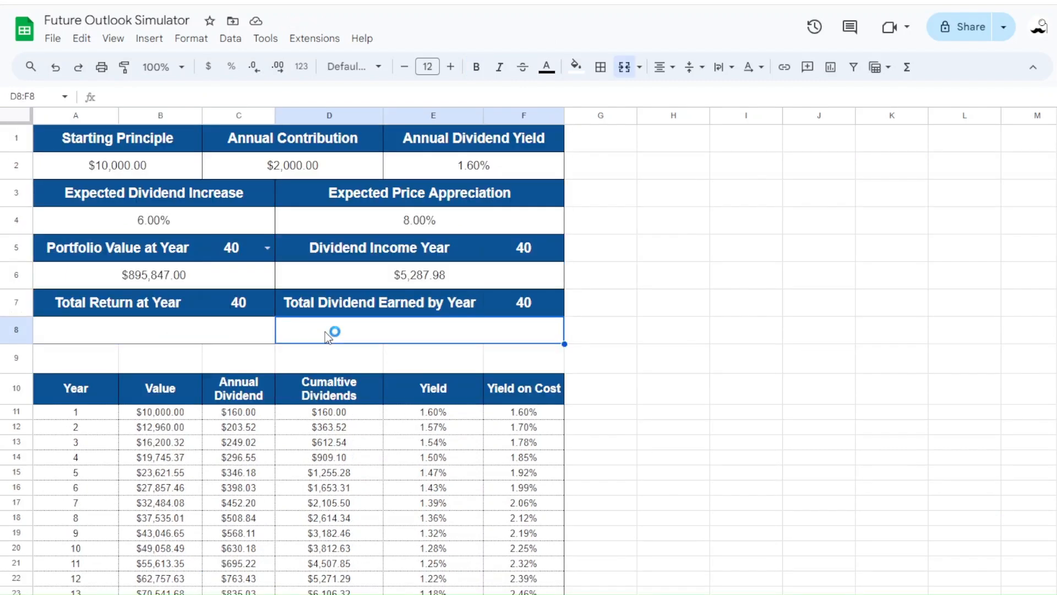
left_click(153, 98)
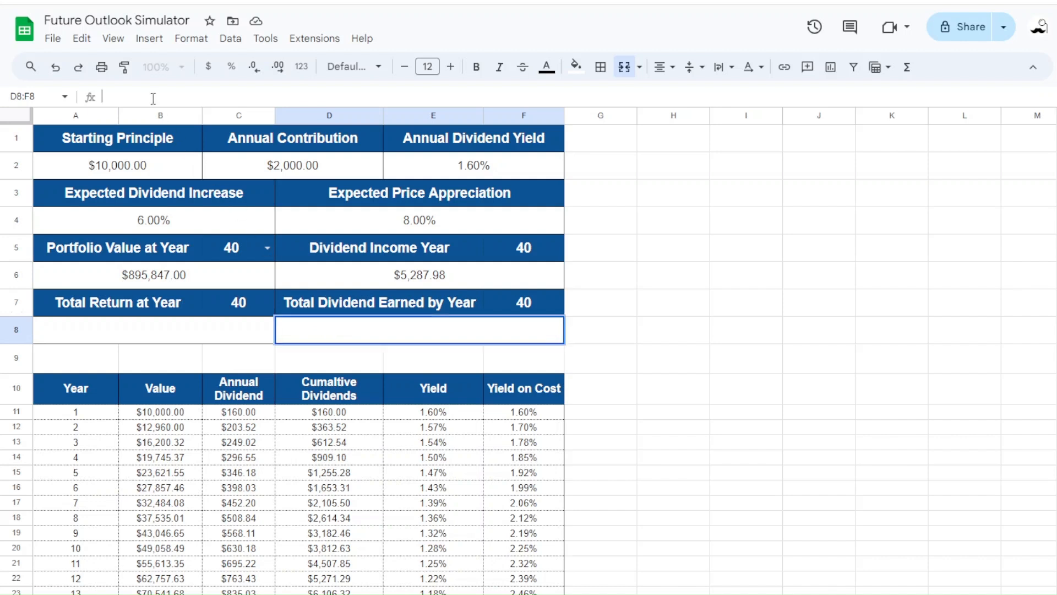
type("=(VLOOKUP(C5,A11:F50,2,FALSE))")
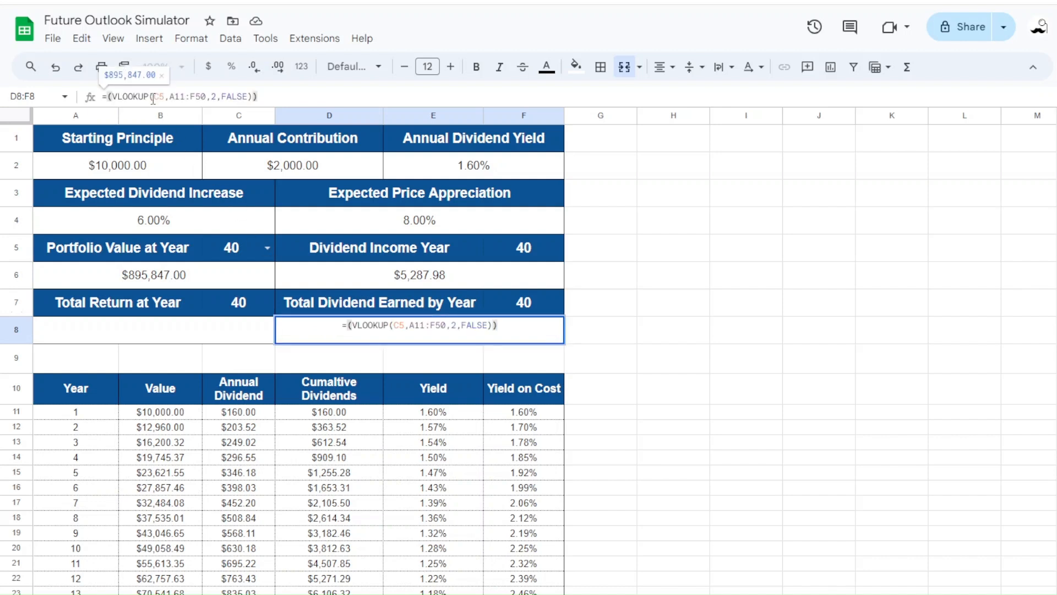
left_click(217, 97)
key("BackSpace")
type("4")
key("Return")
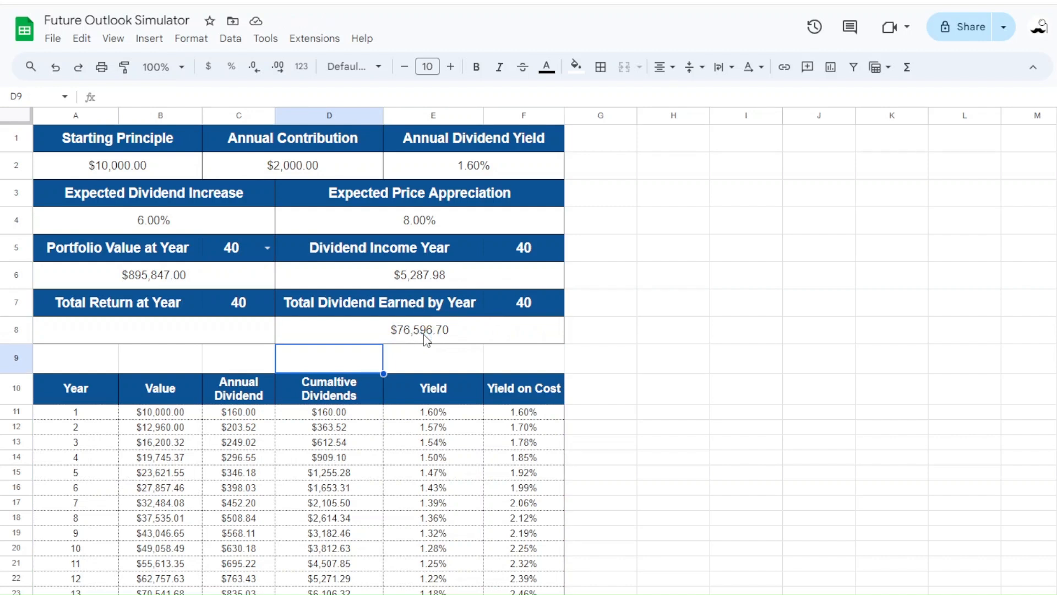
Start the Total Return at Year formula in A8 with a lookup of the portfolio value: =(VLOOKUP(C7,A10:B50,2,FALSE
left_click(121, 328)
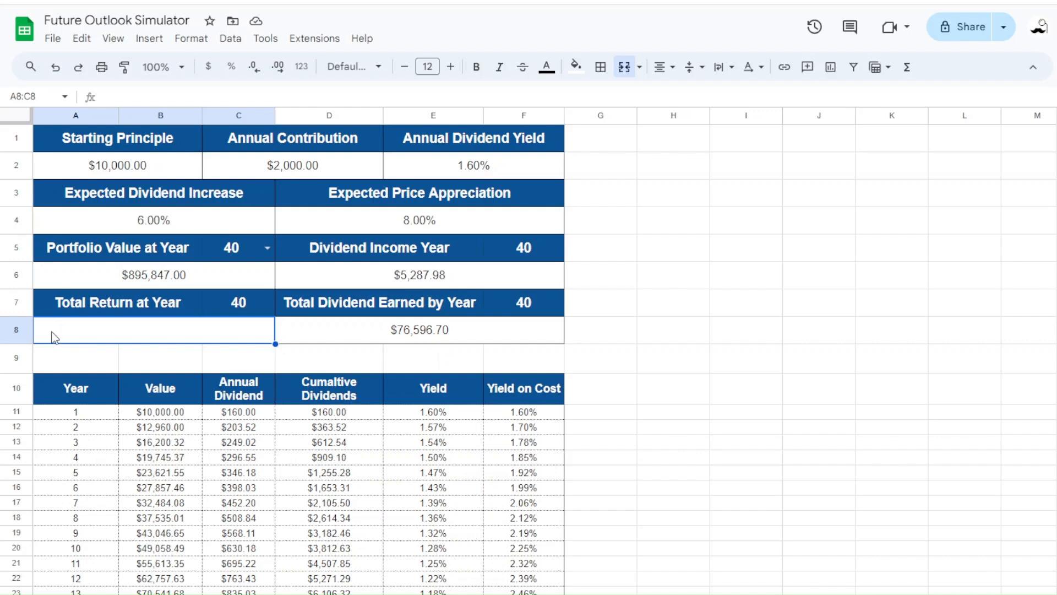
type("=")
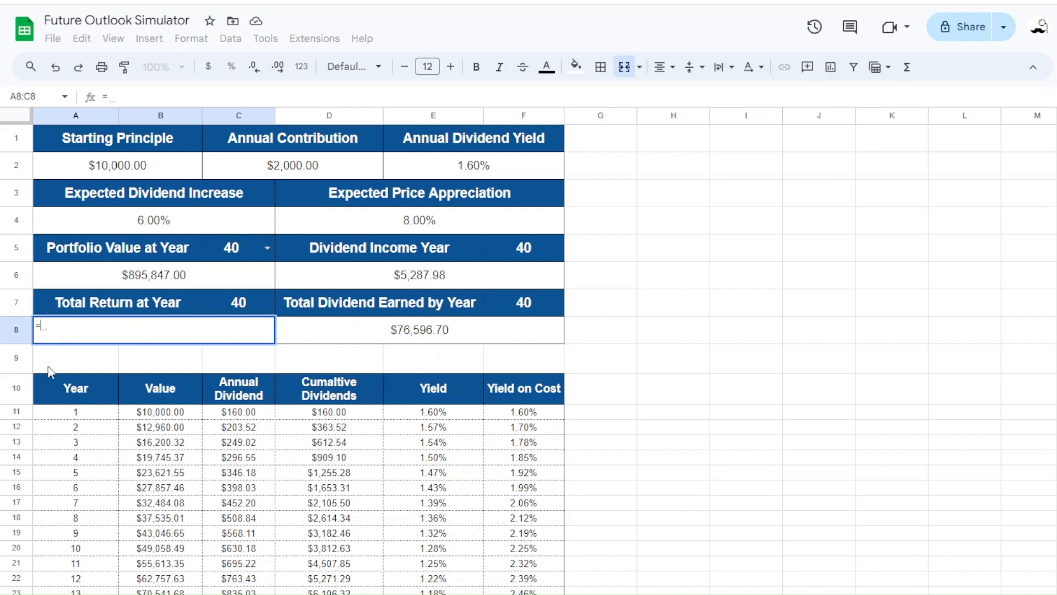
type("(VLOOKUP")
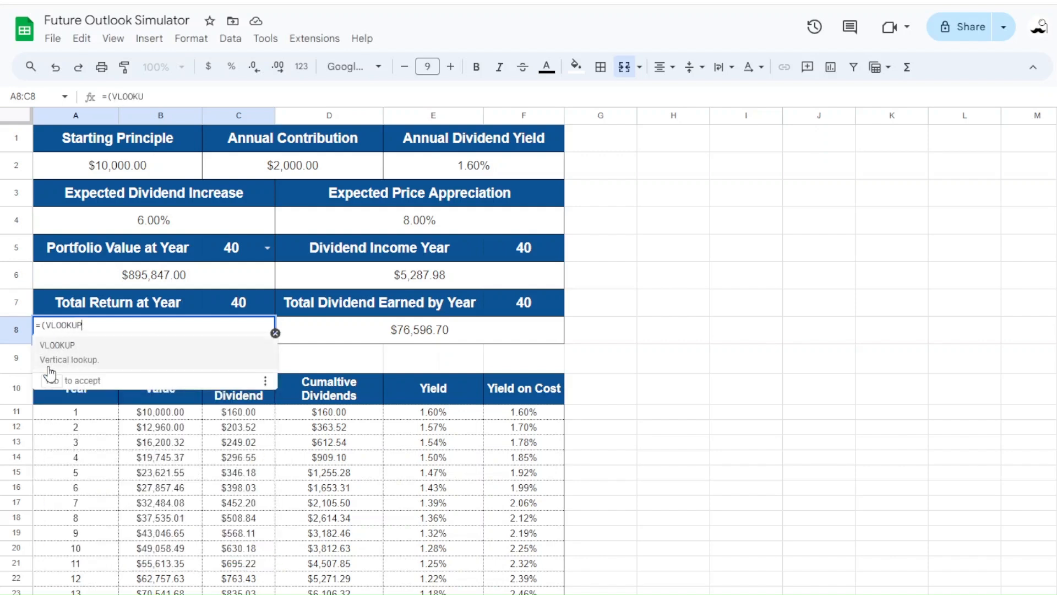
type("(")
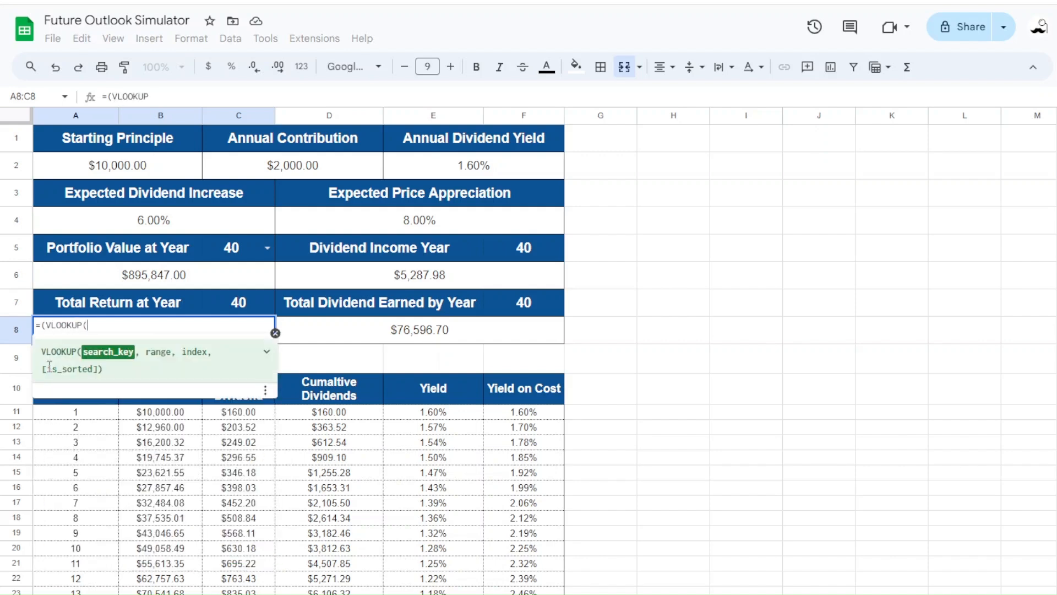
type("C7,A10:")
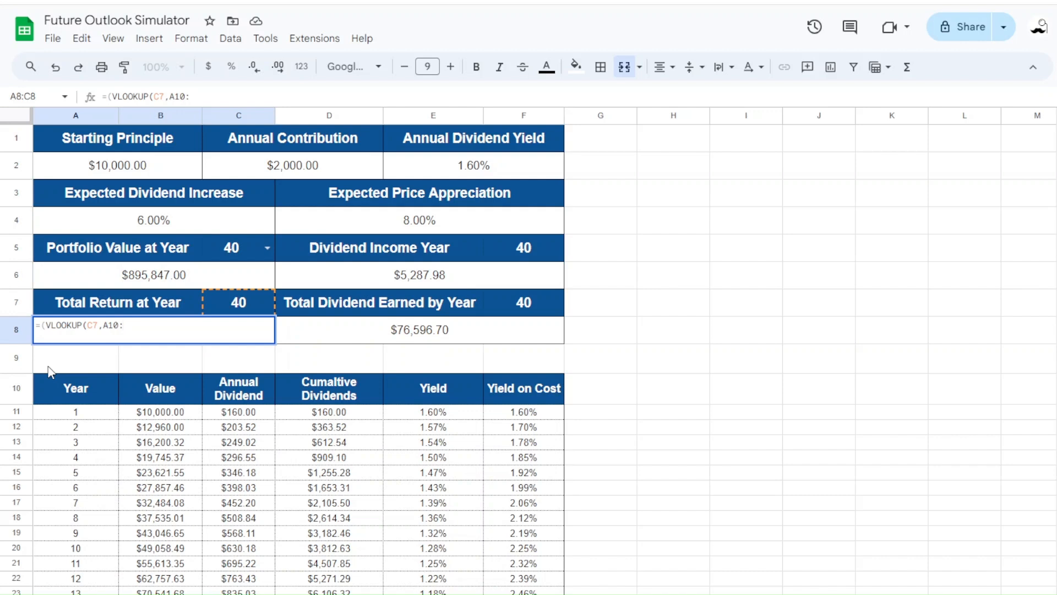
type("B50")
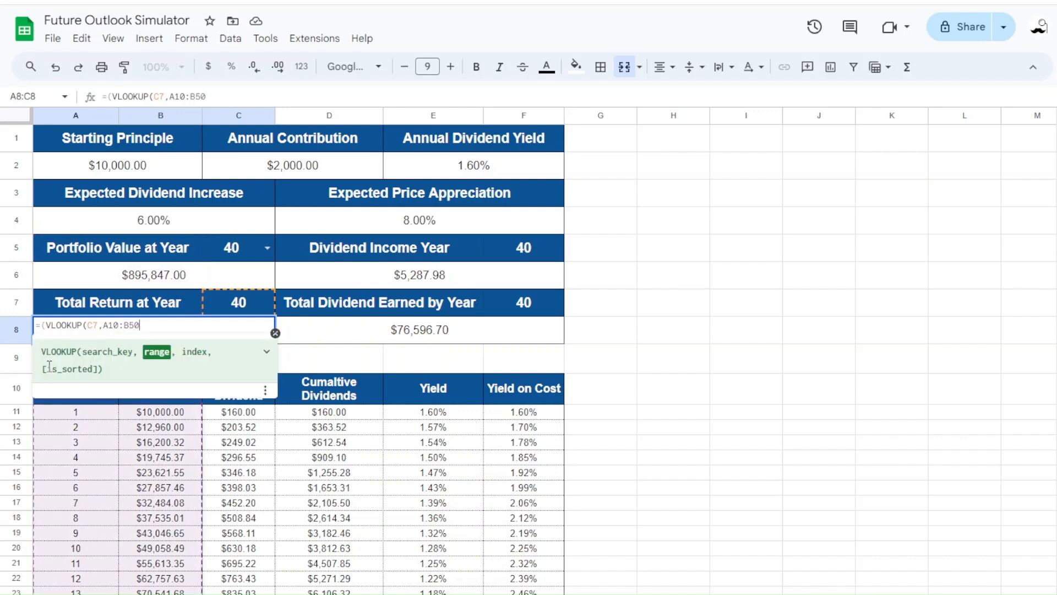
type(",2")
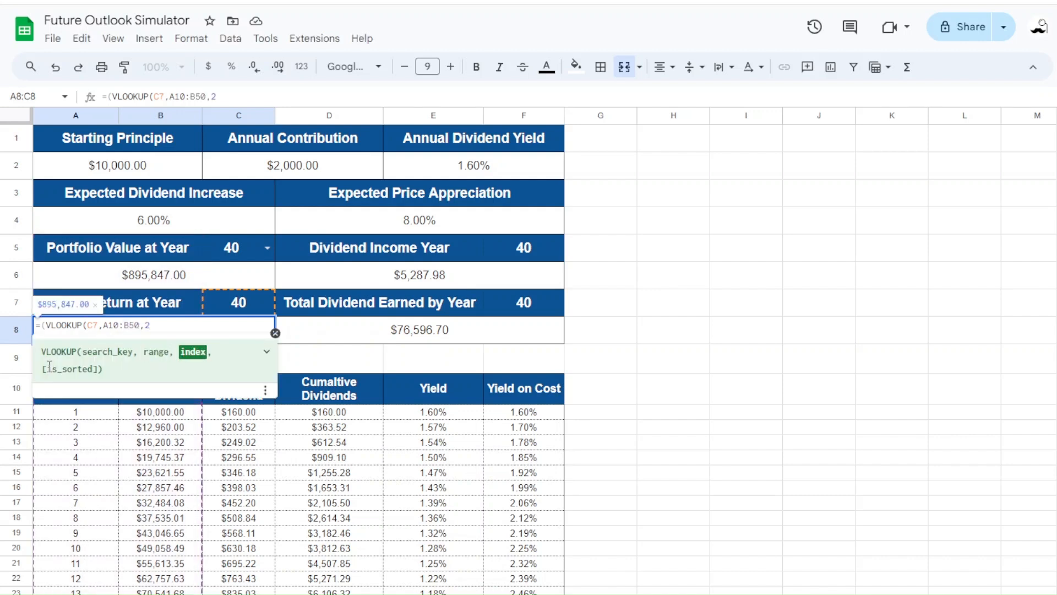
type("FA")
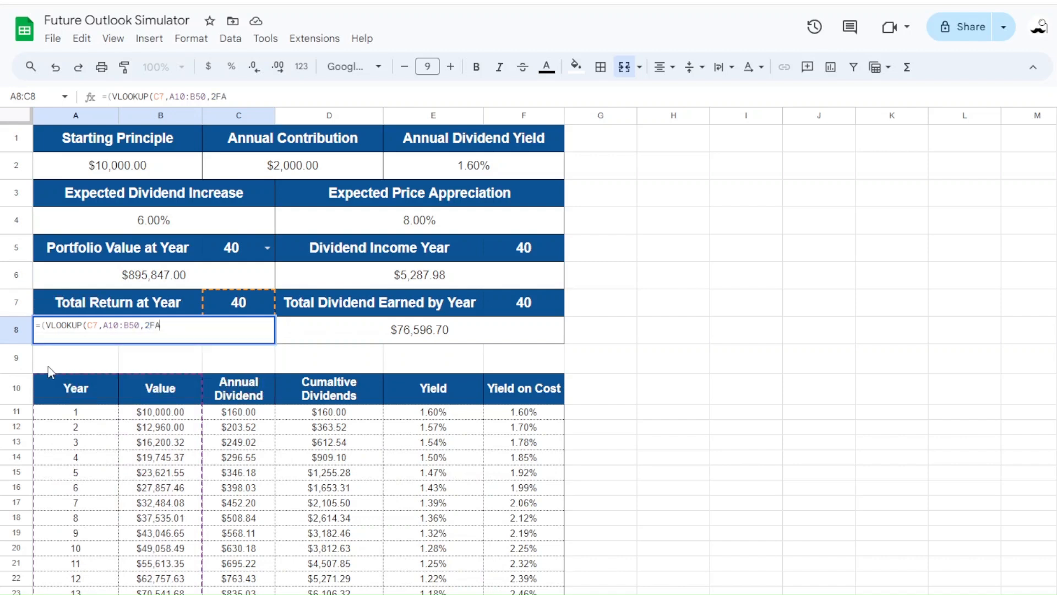
key("BackSpace")
key("BackSpace")
type(",FALSE")
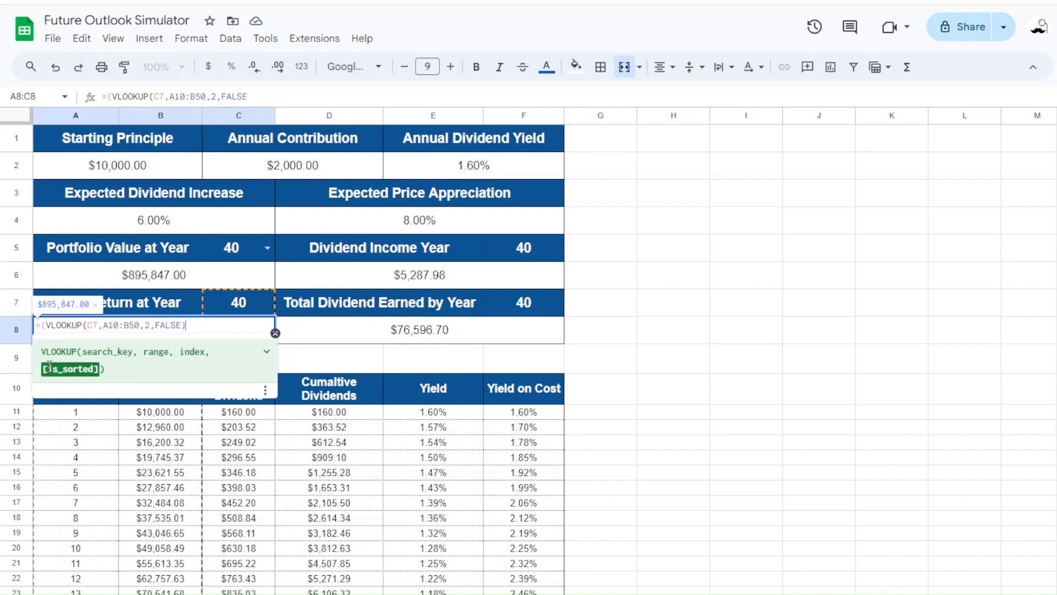
Close the lookup in the A8 formula and subtract the total invested amount, (C2*(C7-1)+A2), within the outer parentheses
type(")-(")
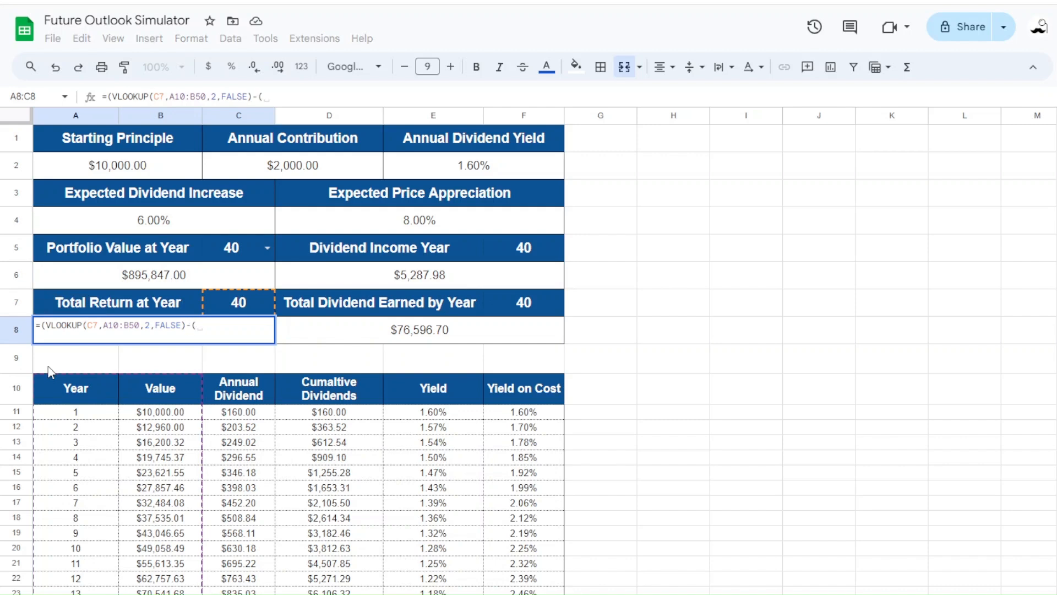
type("C")
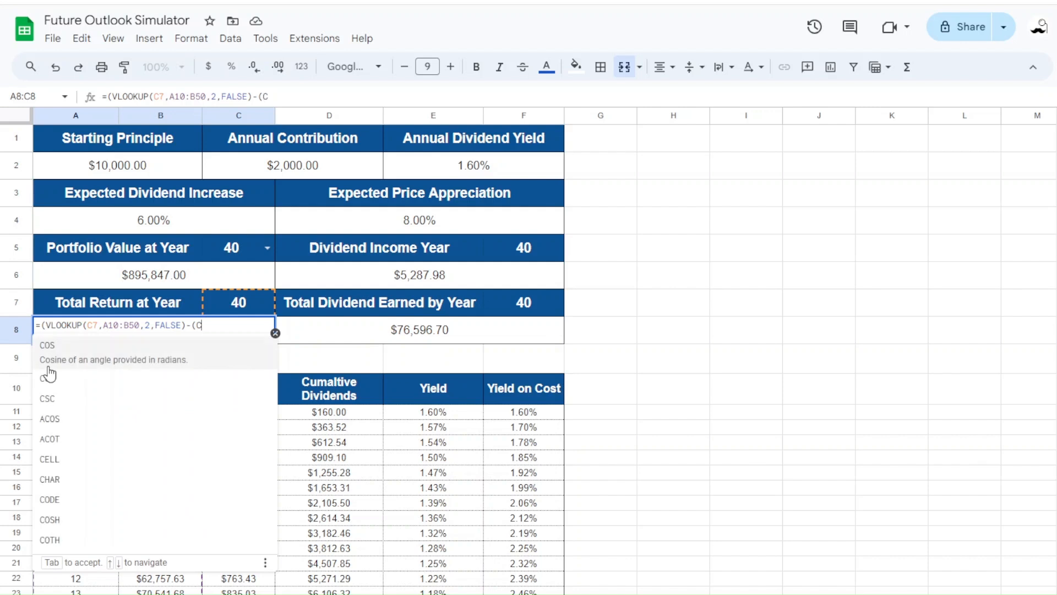
type("2*(c7")
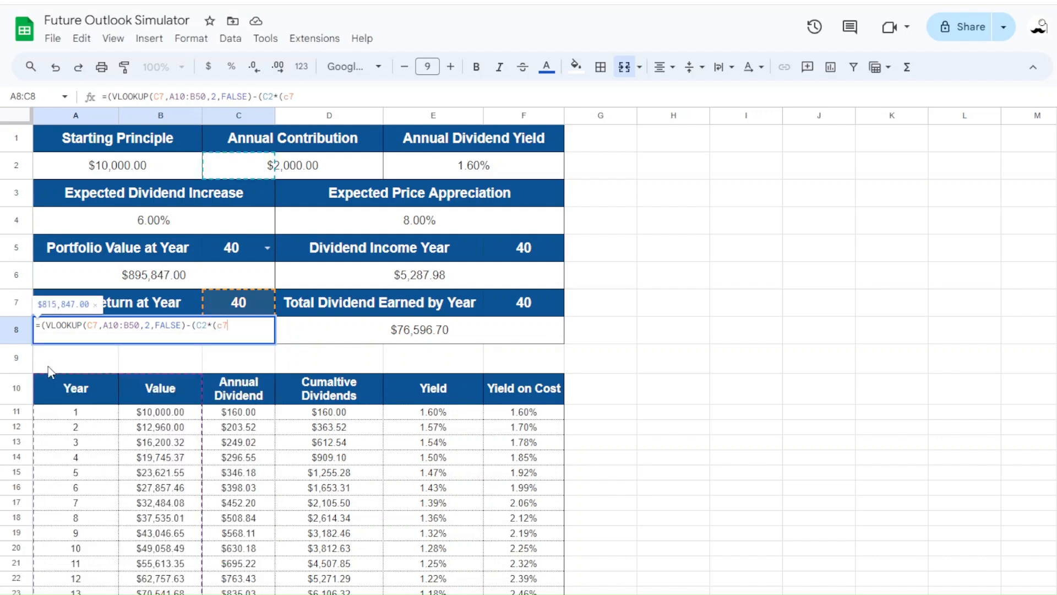
type("-")
type("1")
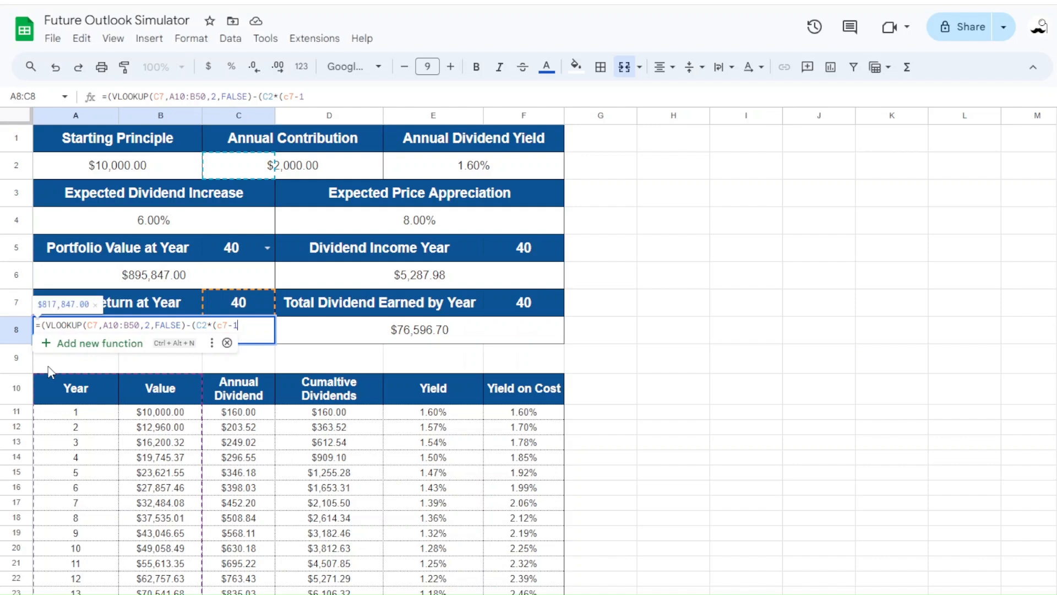
type(")+A2")
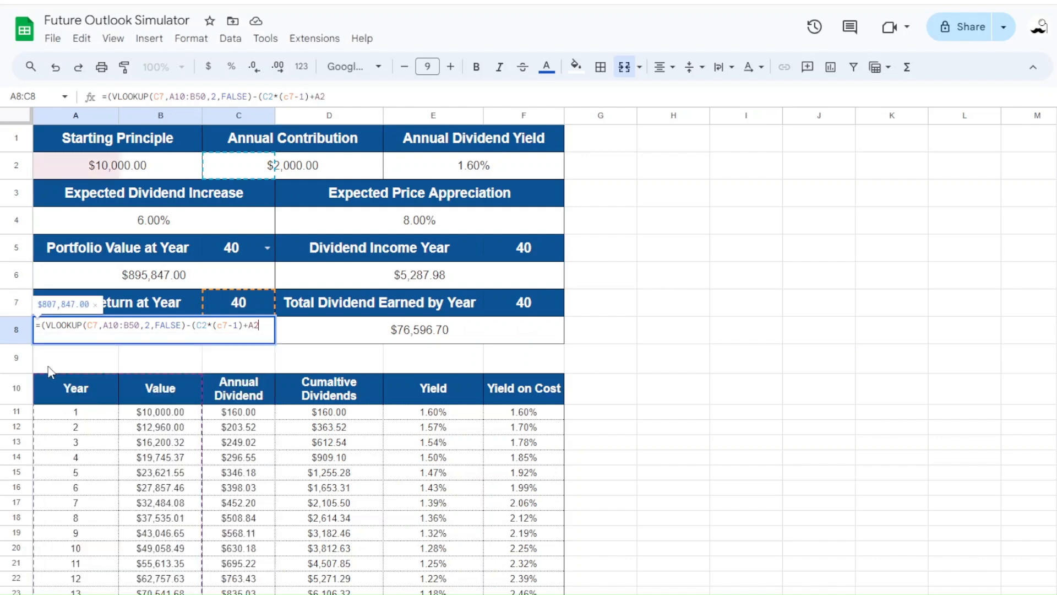
type("))")
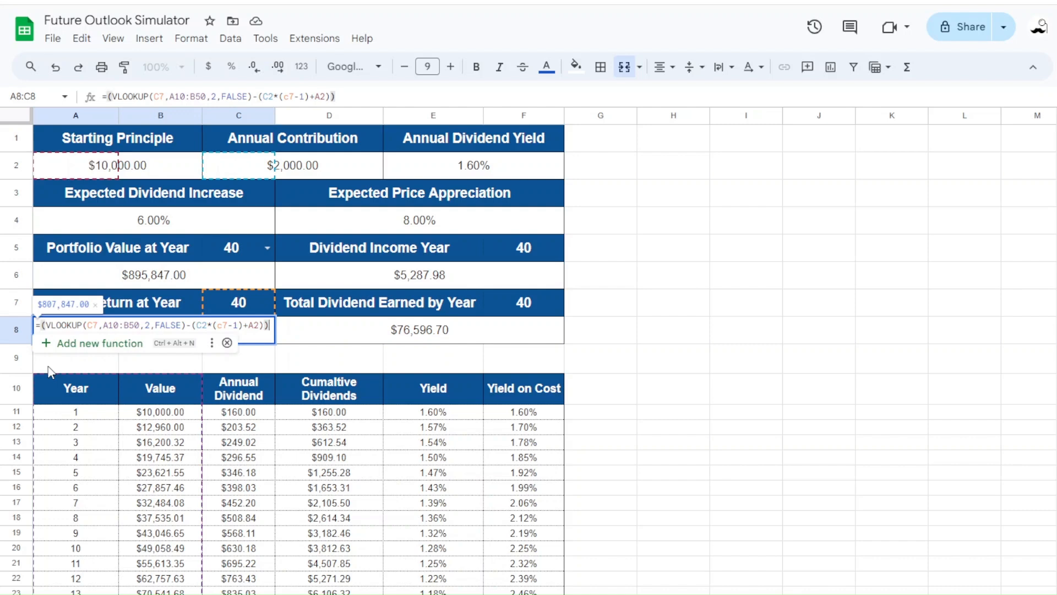
Complete the A8 formula by dividing by (C2*(C7-1)+A2), and format the result as a percentage
type("/")
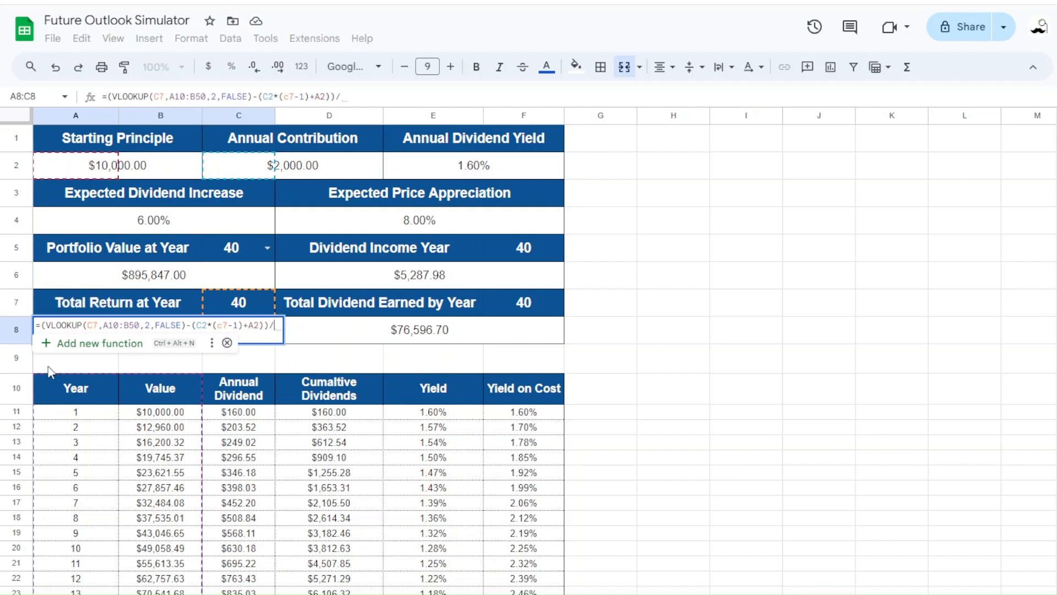
type("(C2")
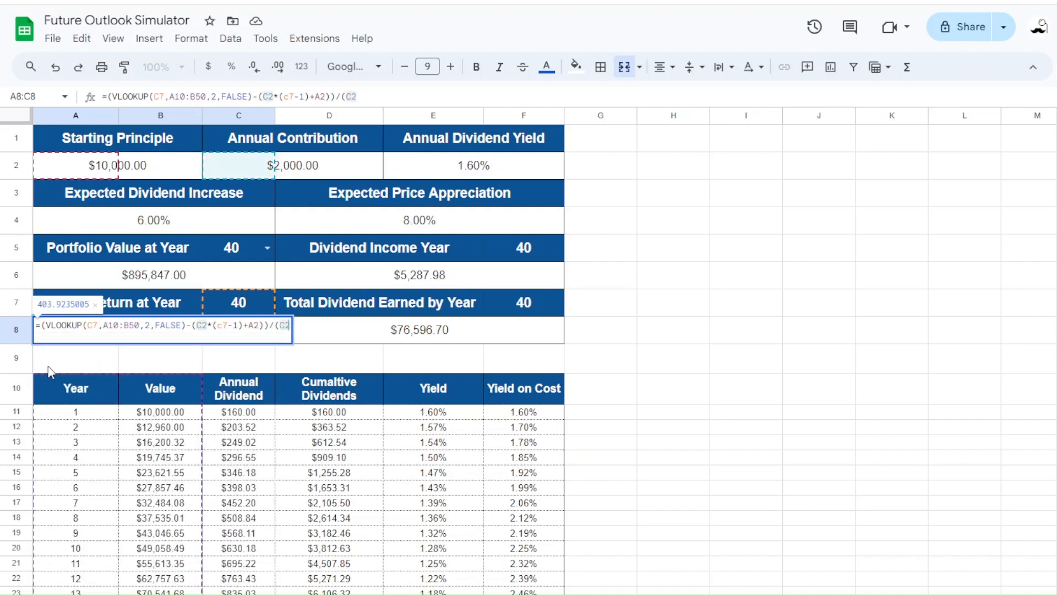
type("*(C")
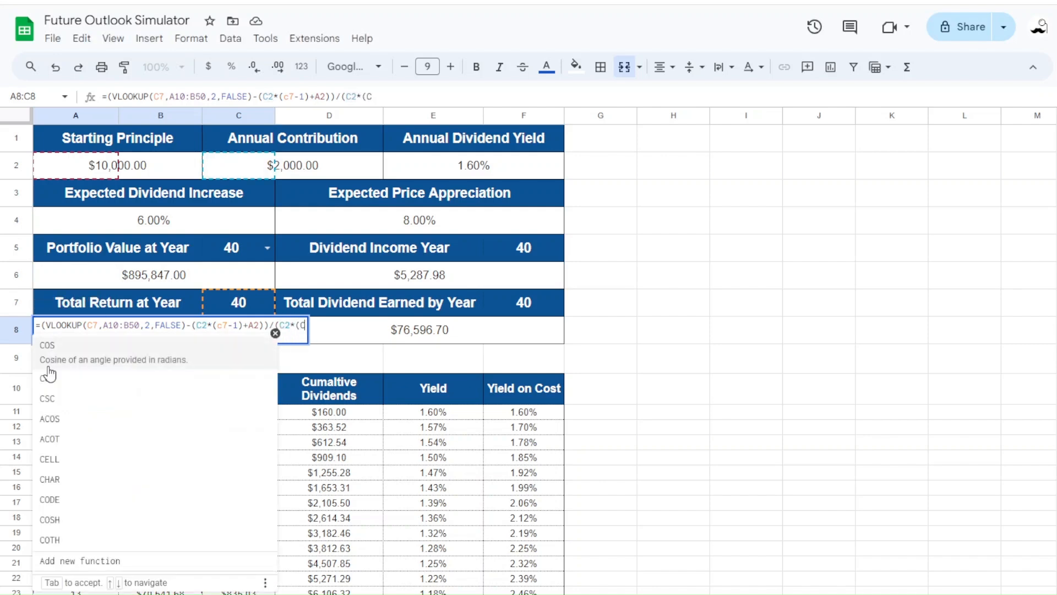
type("7")
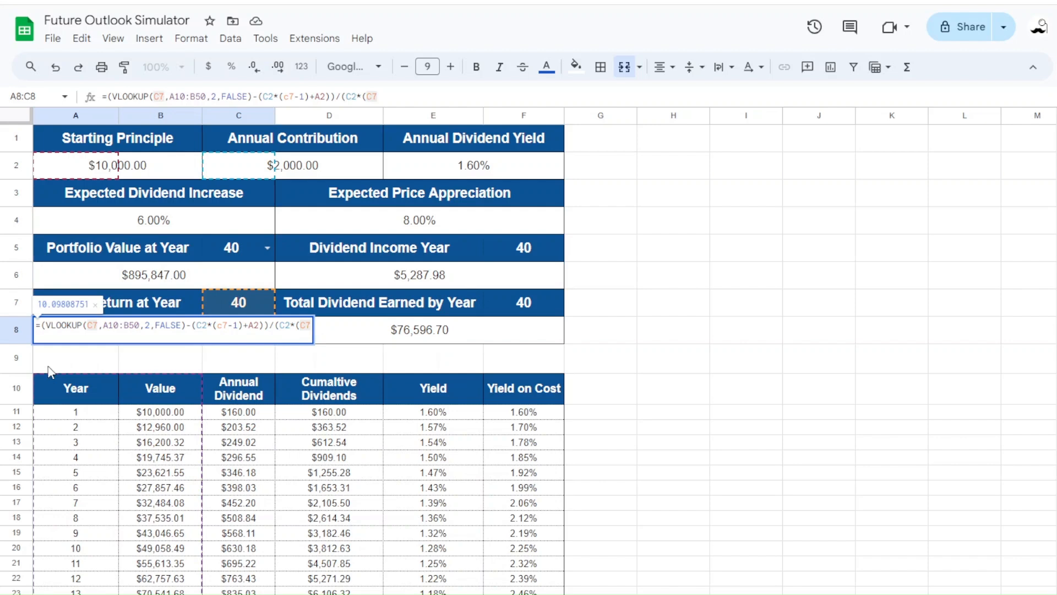
type("-1")
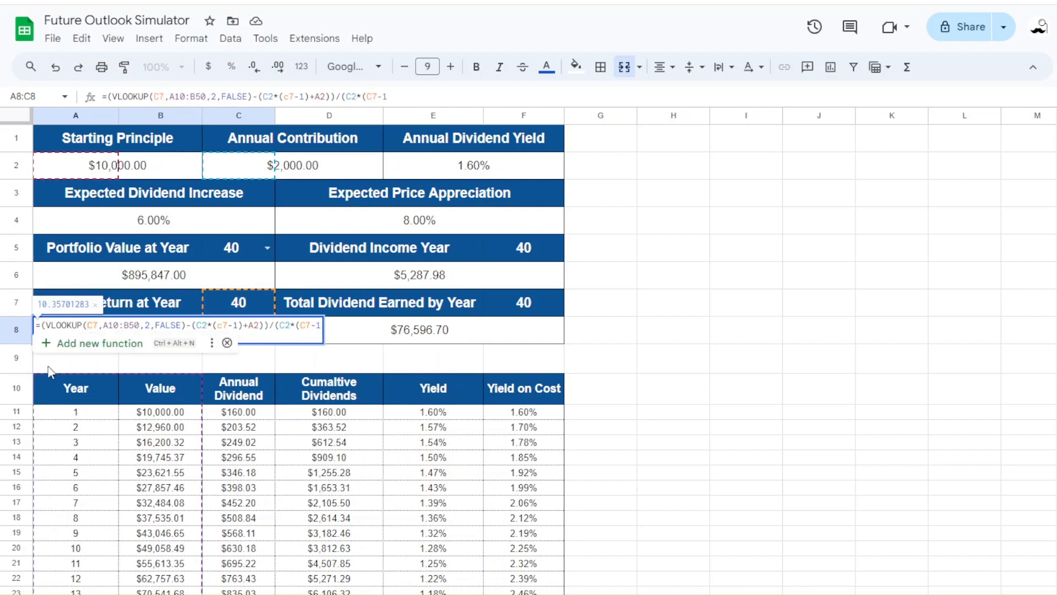
type(")+A2")
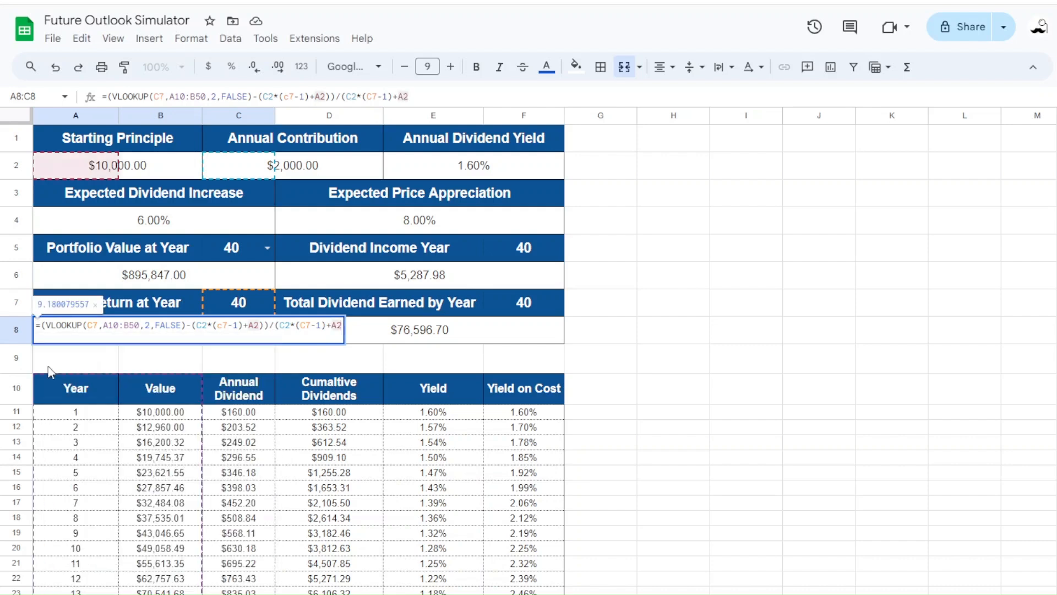
type(")")
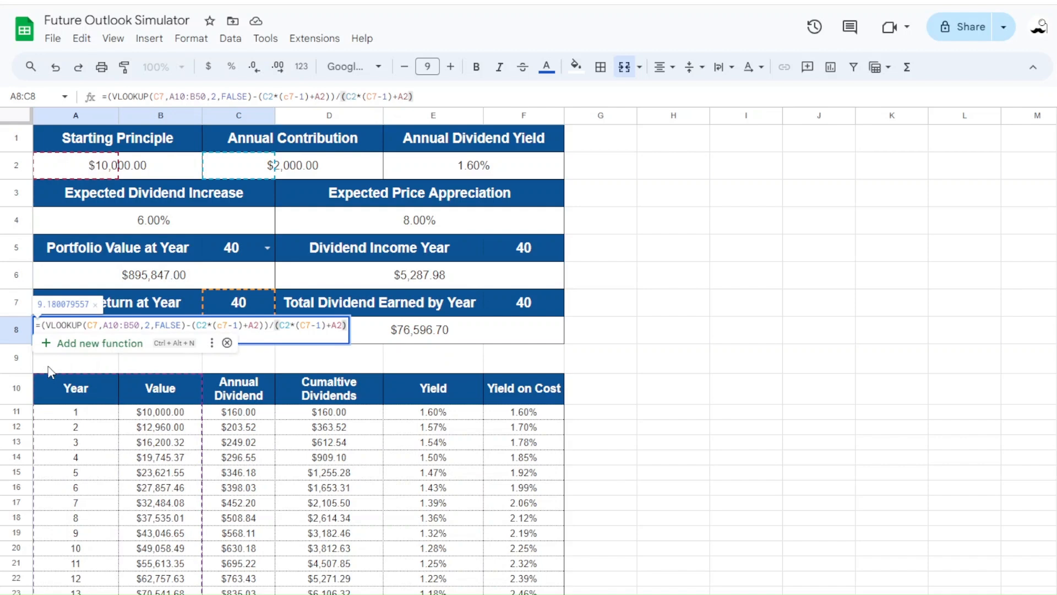
key("Return")
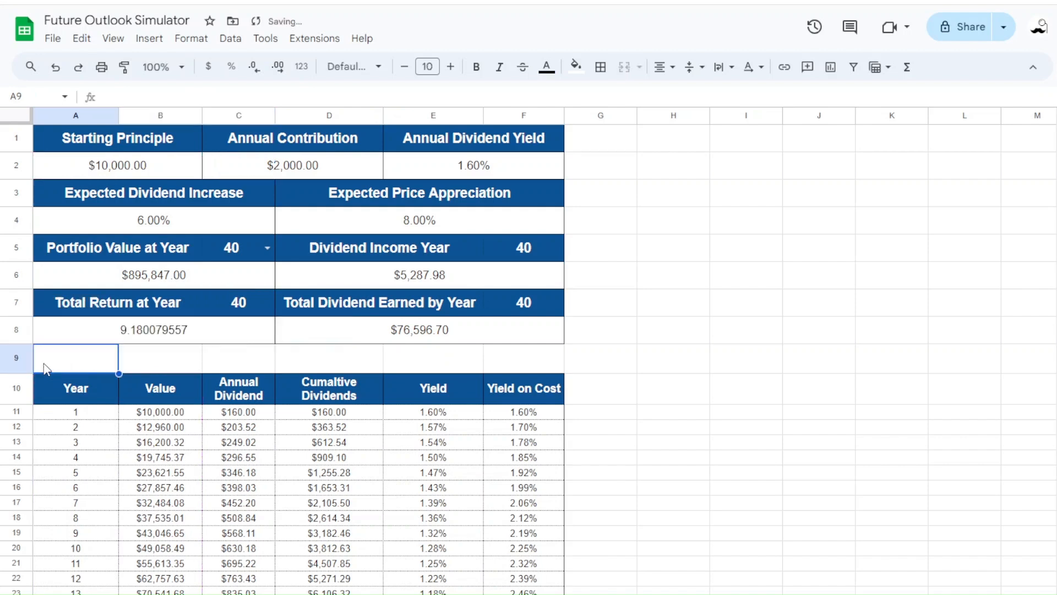
left_click(141, 329)
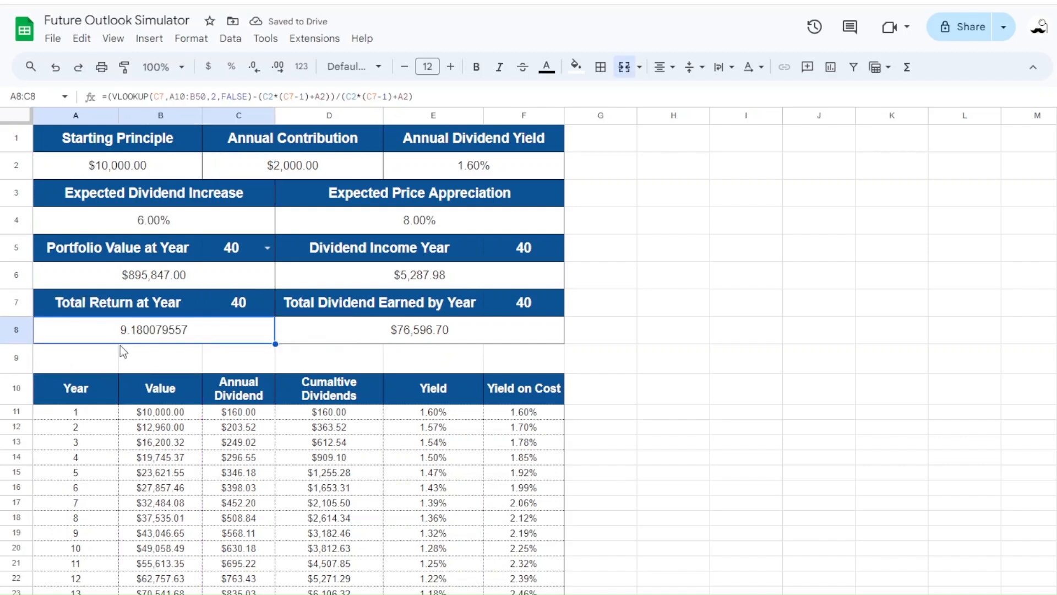
left_click(232, 75)
Test the results by setting the Portfolio Value year in C5 to 10, 20 and back to 40
left_click(267, 247)
left_click(227, 278)
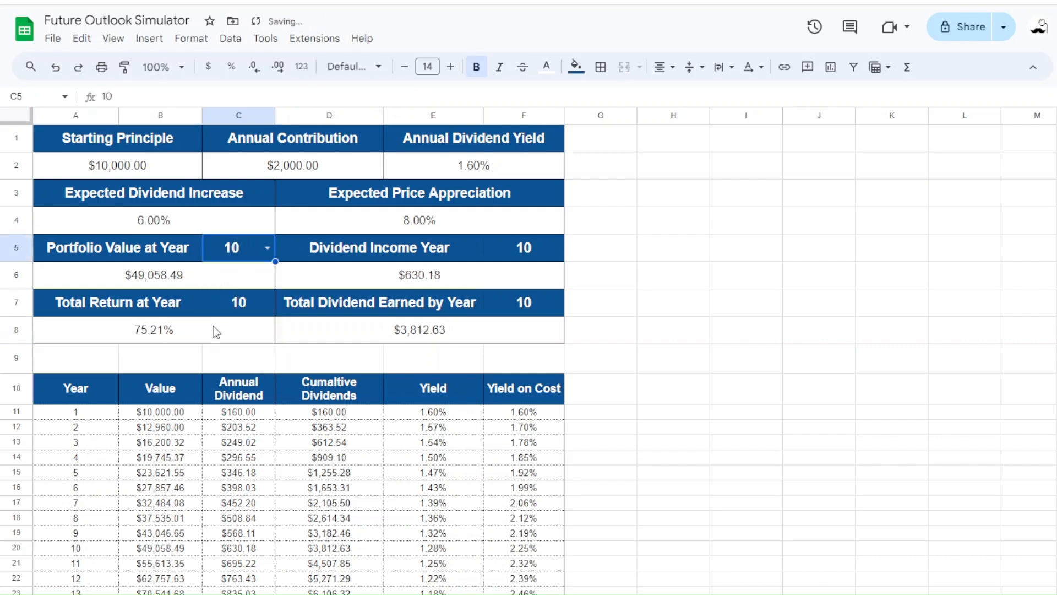
double_click(266, 243)
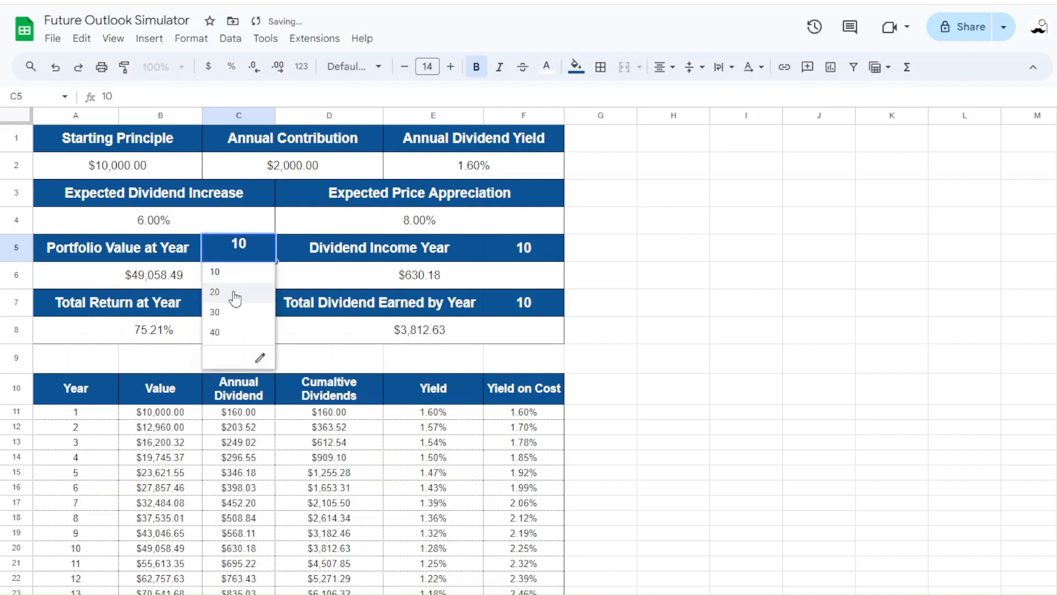
left_click(232, 292)
double_click(266, 246)
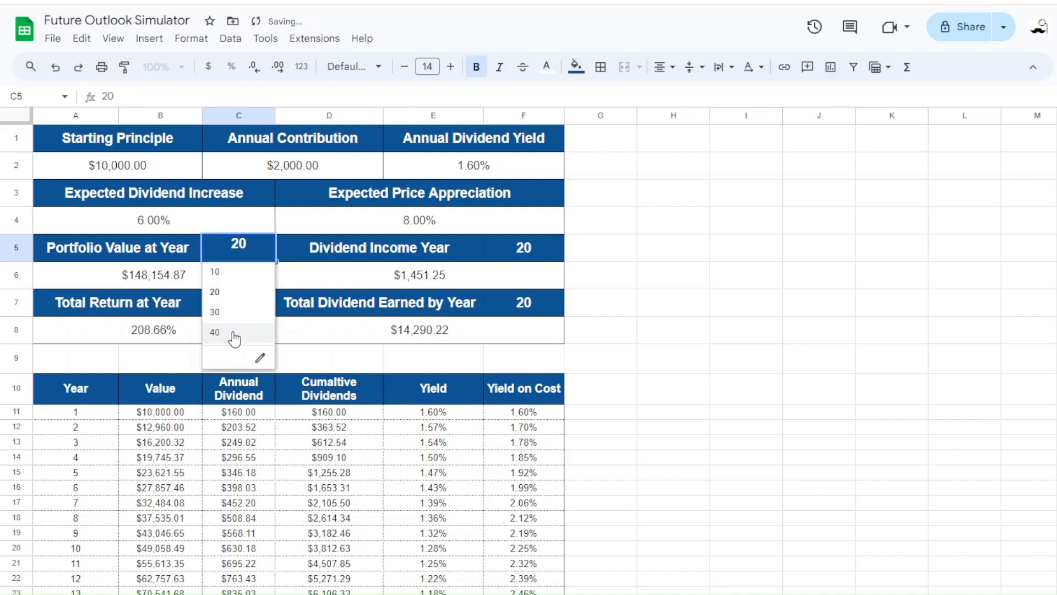
left_click(232, 332)
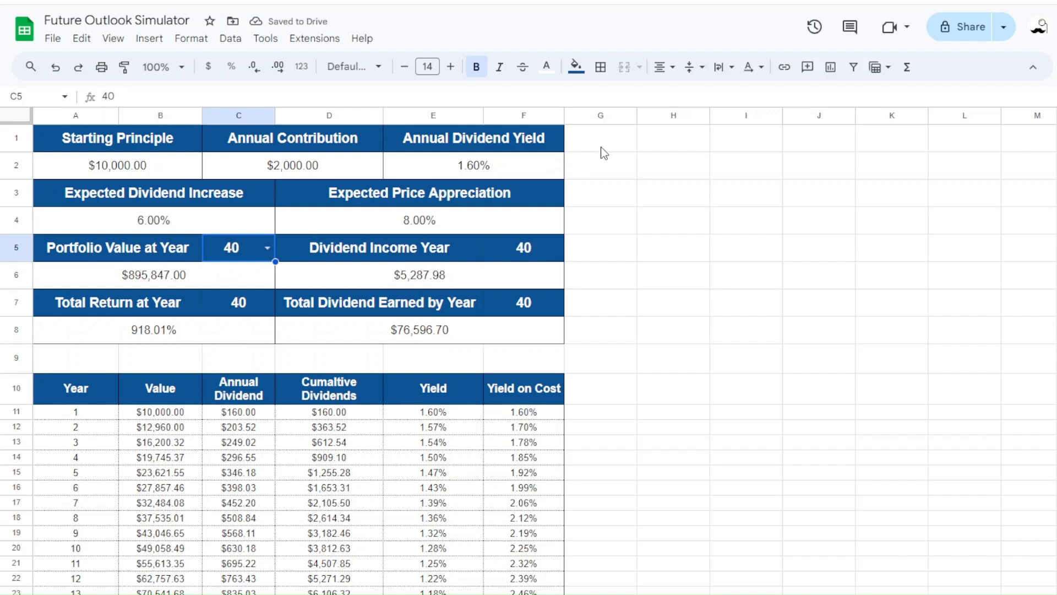
Hide the gridlines across the sheet
mouse_move(632, 147)
left_mouse_down()
mouse_move(765, 278)
mouse_move(910, 550)
mouse_move(969, 594)
left_mouse_up()
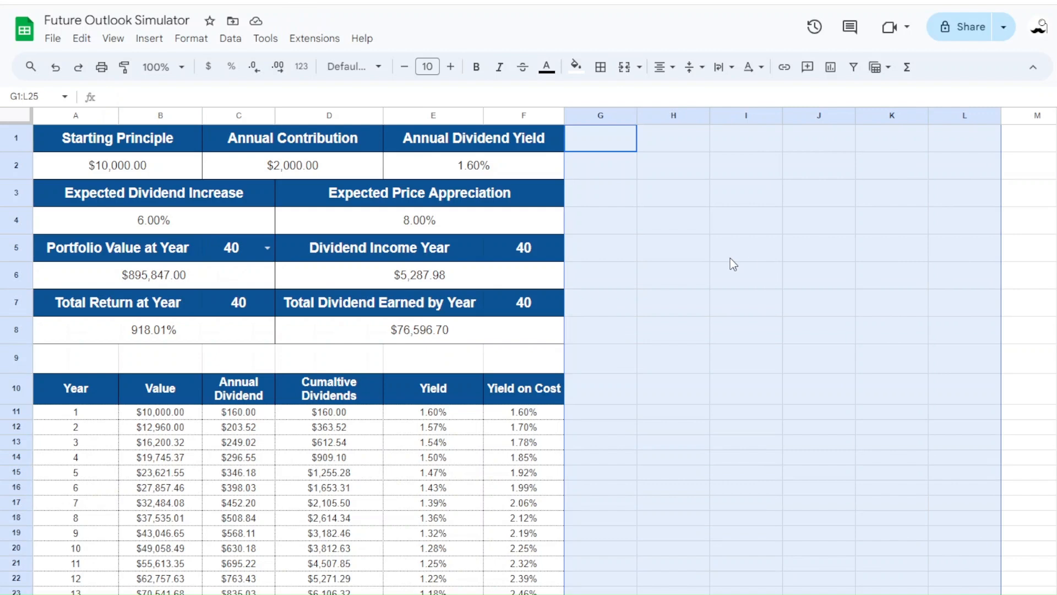
left_click(682, 251)
left_click(113, 38)
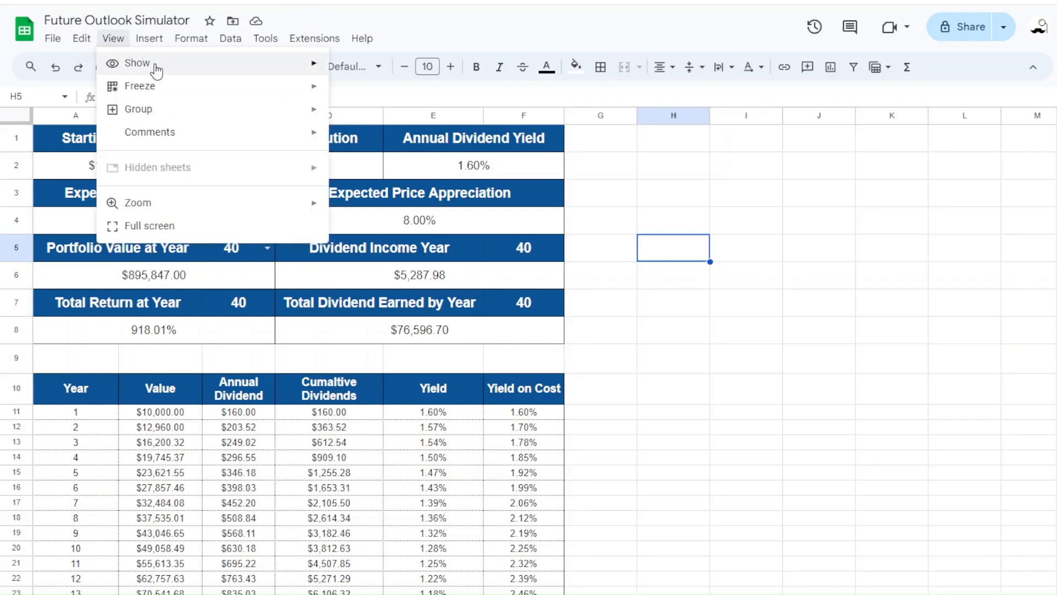
mouse_move(151, 65)
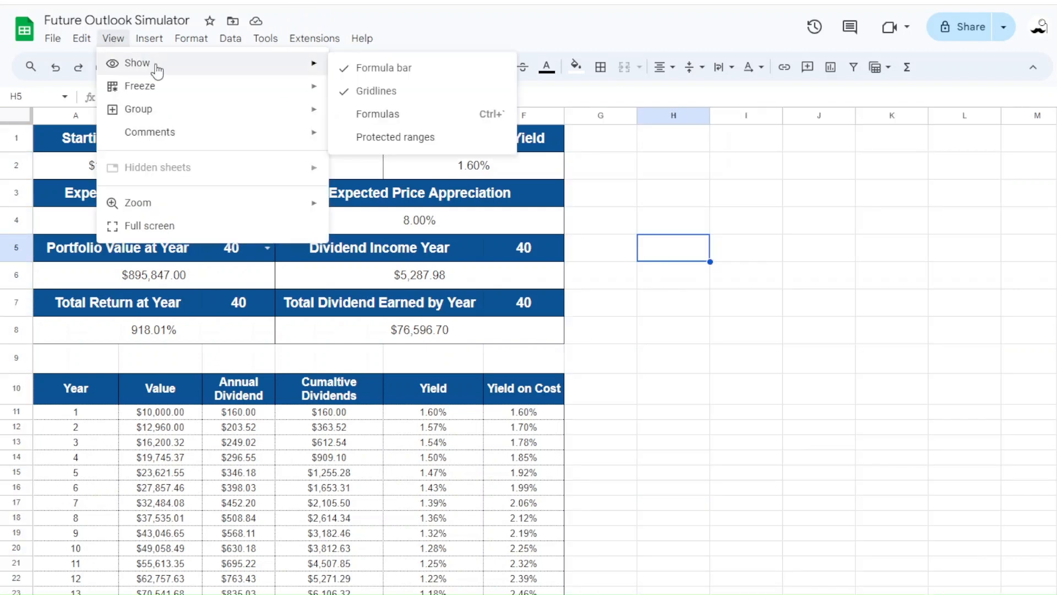
left_click(363, 94)
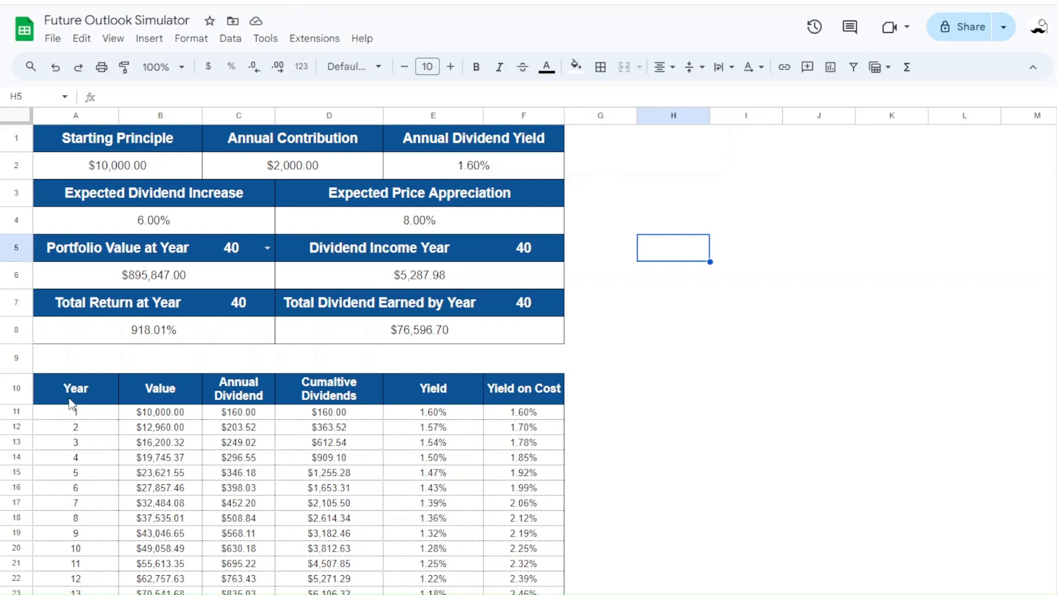
Insert a chart from the Year and Value columns of the projection table, A10:B50
left_click_drag(73, 396, 165, 575)
left_click(144, 39)
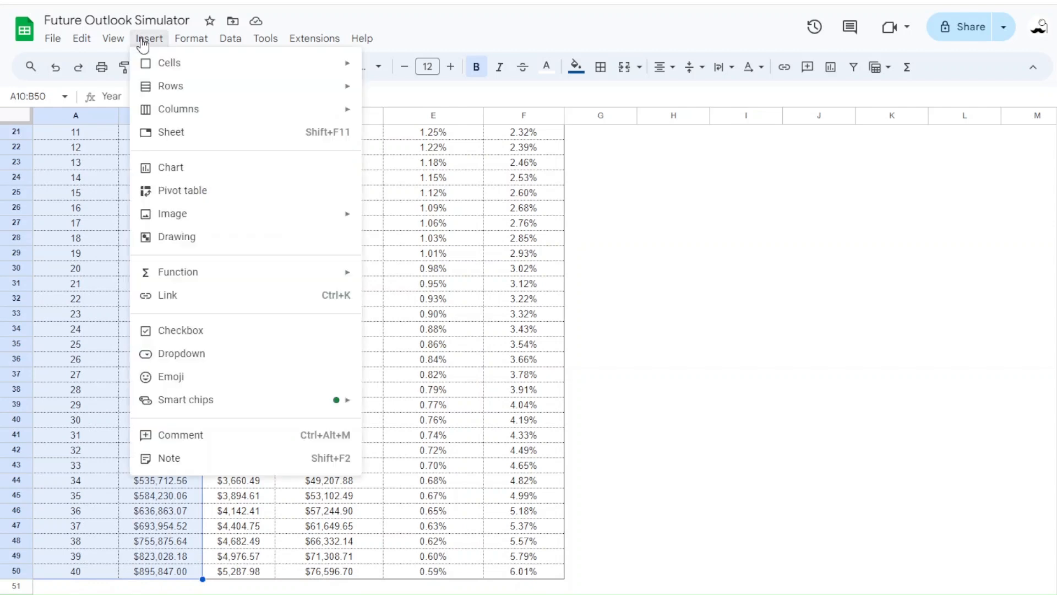
key("Escape")
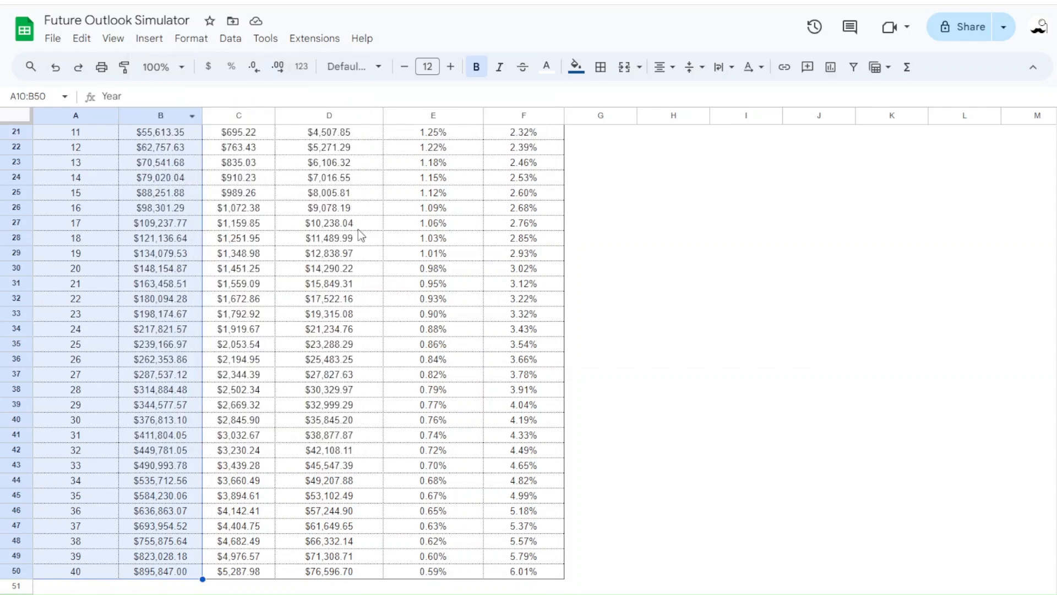
Move the Value vs. Year chart beside the input tables, starting in column G near row 1, and change it to a column chart
left_click_drag(515, 277, 633, 172)
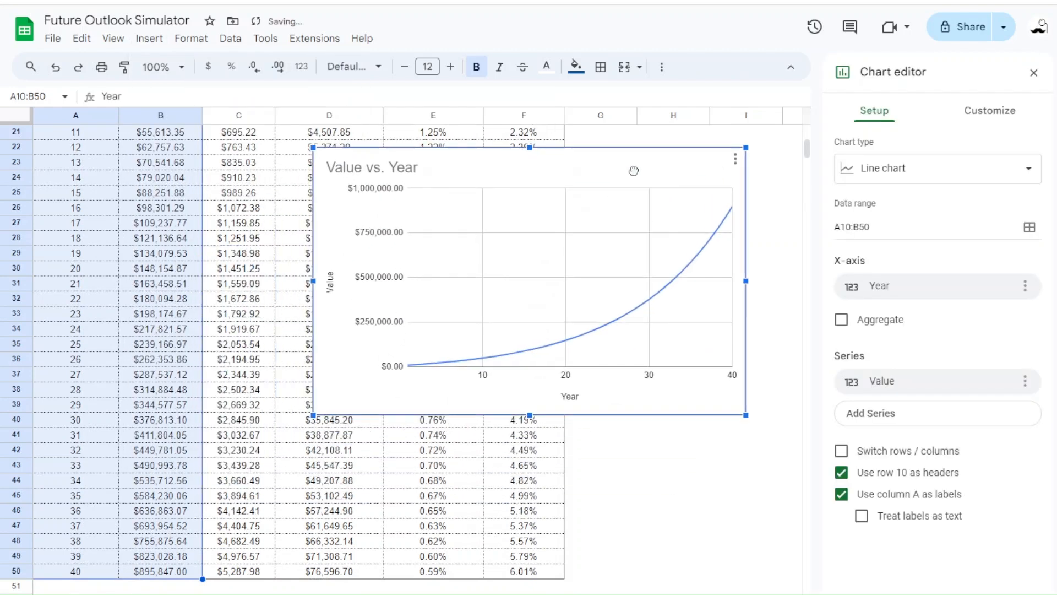
scroll(581, 306, "up", 3)
left_click_drag(587, 288, 640, 163)
scroll(588, 282, "up", 5)
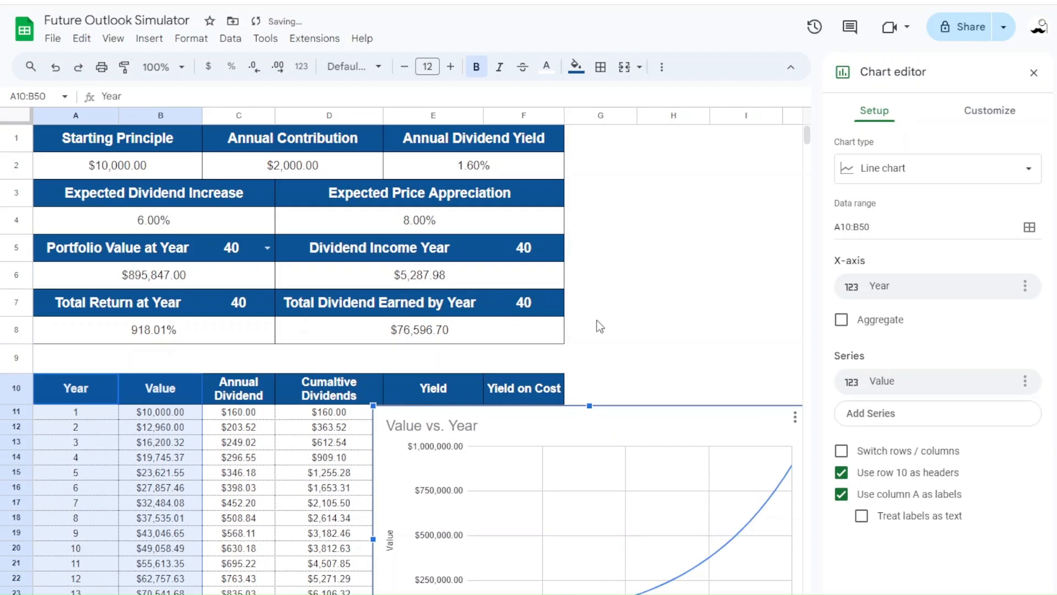
left_click_drag(619, 415, 842, 154)
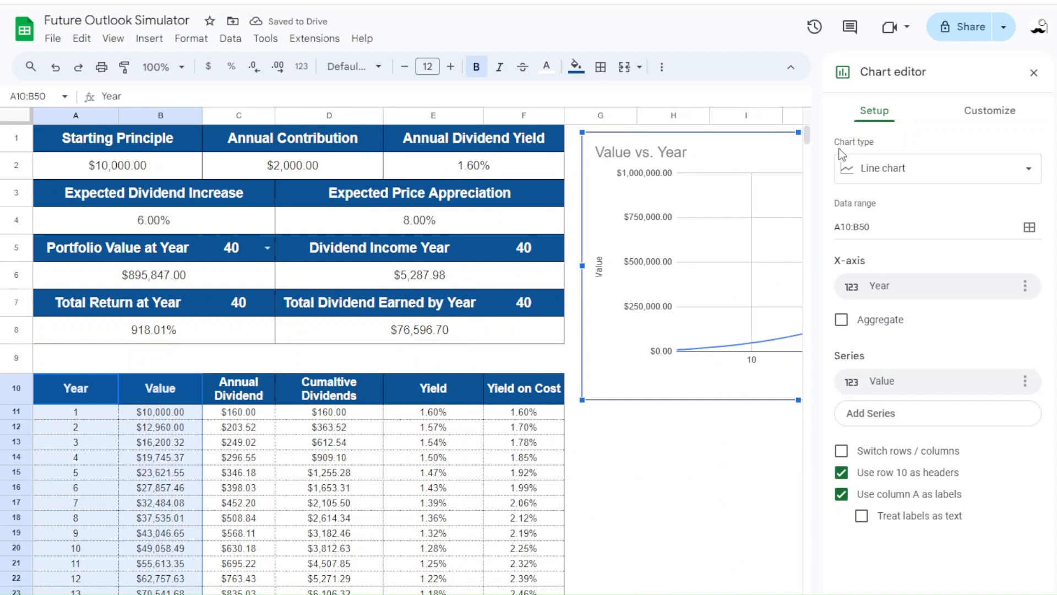
left_click(900, 160)
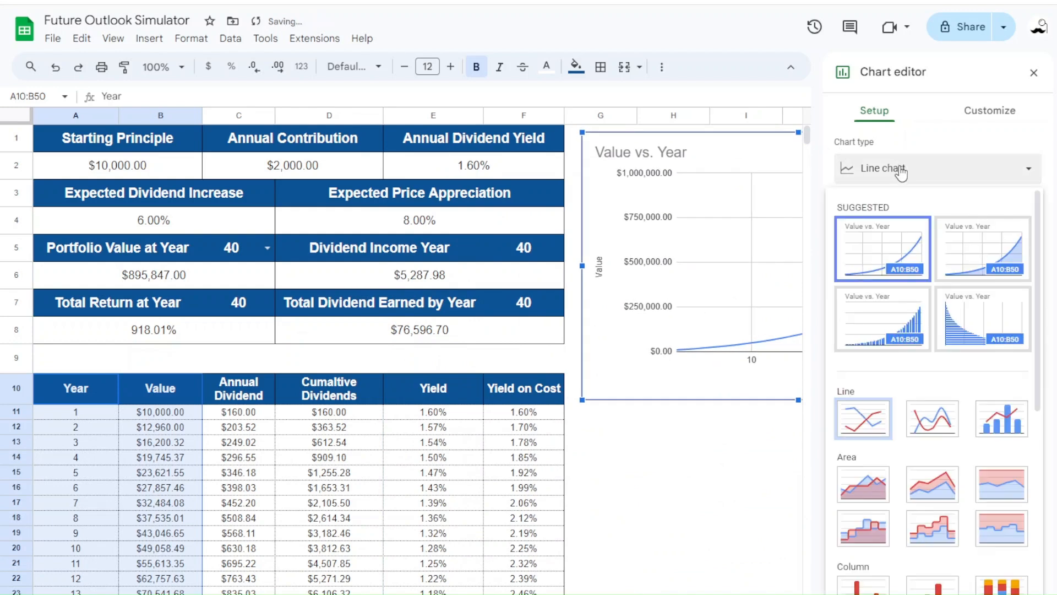
left_click(879, 329)
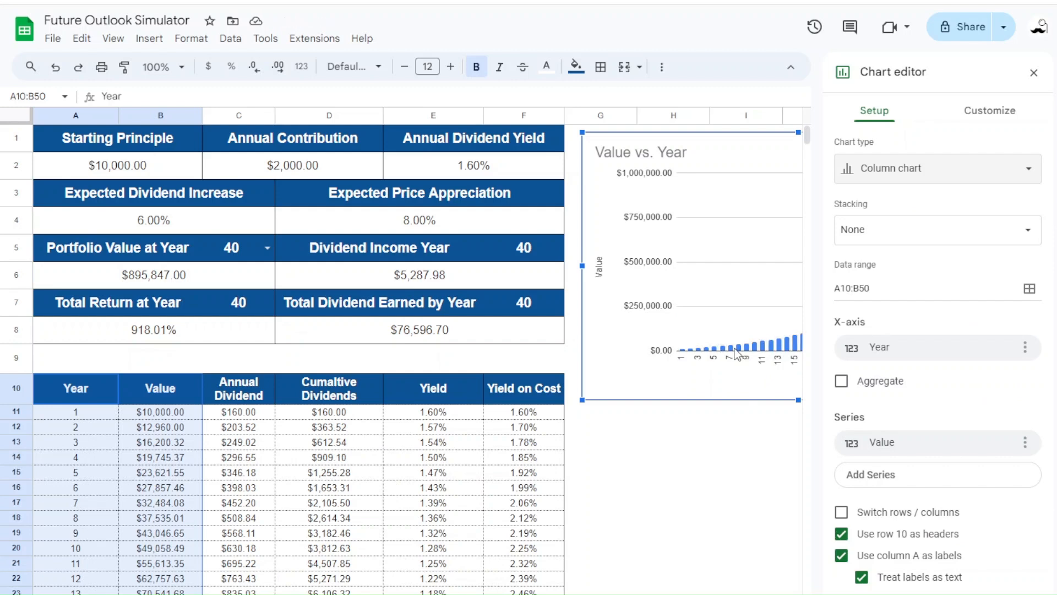
Center the title of the Value vs. Year chart
left_click(977, 123)
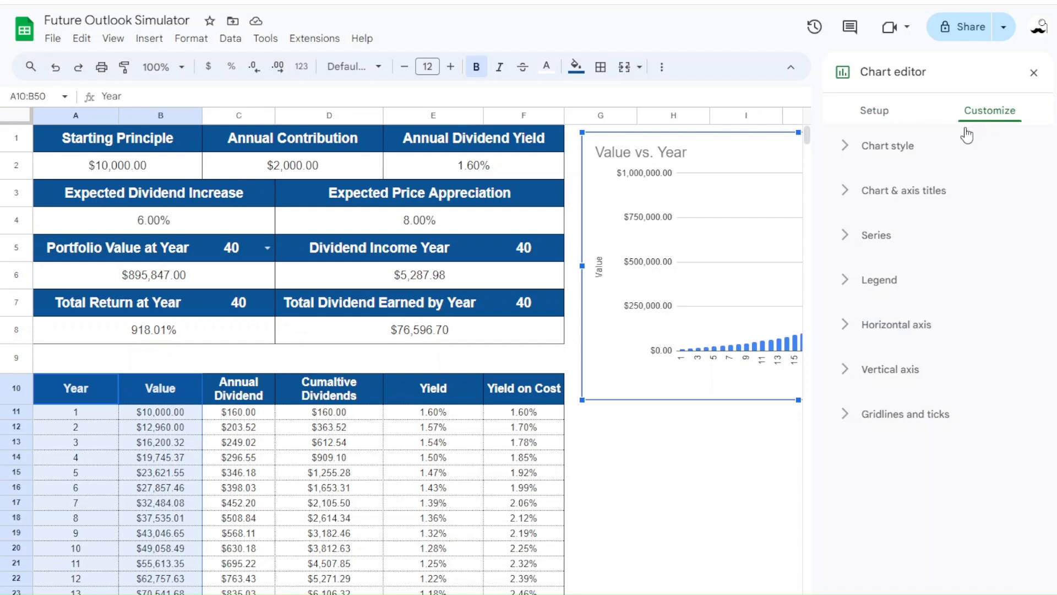
left_click(886, 157)
left_click(870, 269)
left_click(876, 300)
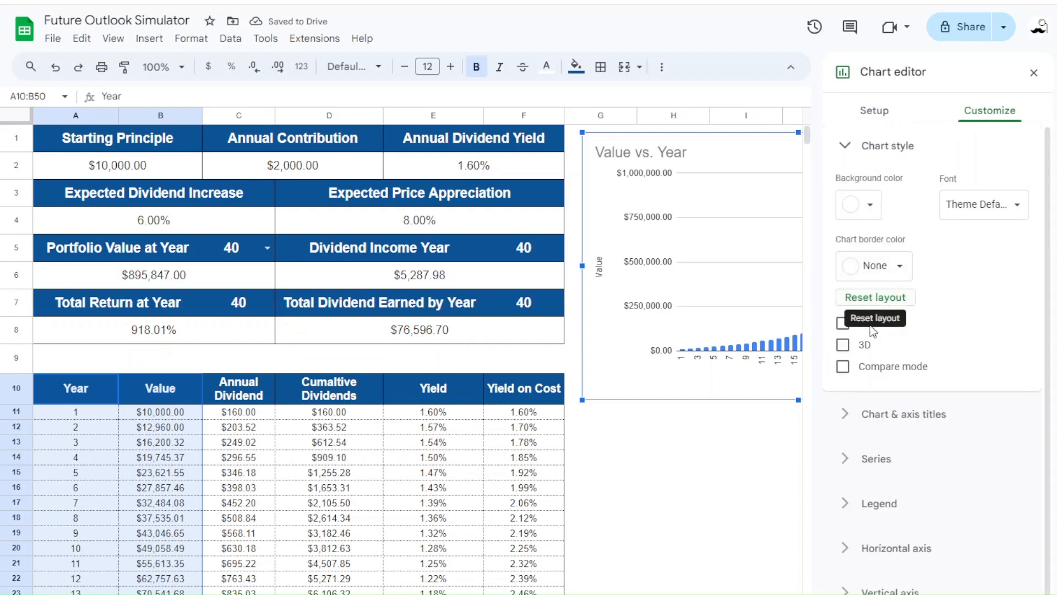
left_click(869, 416)
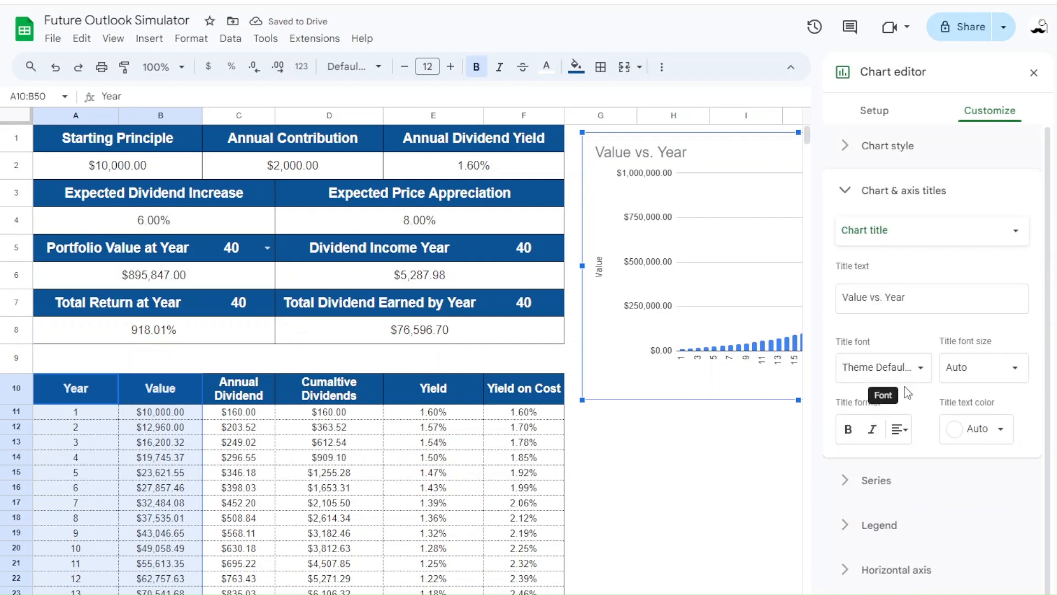
left_click(900, 433)
left_click(925, 461)
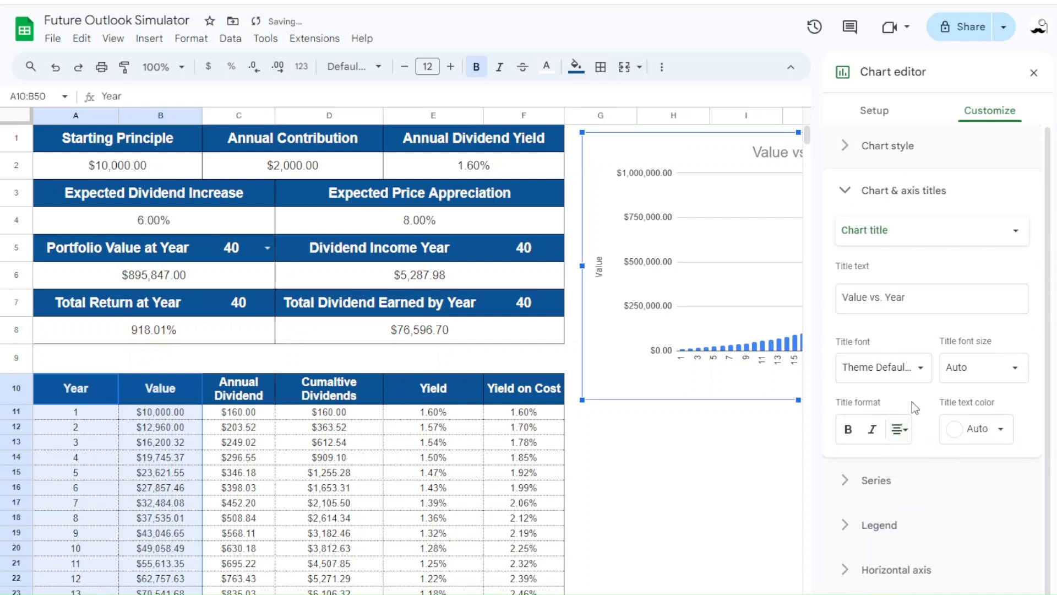
Set the chart title to font size 24, black and bold
left_click(985, 370)
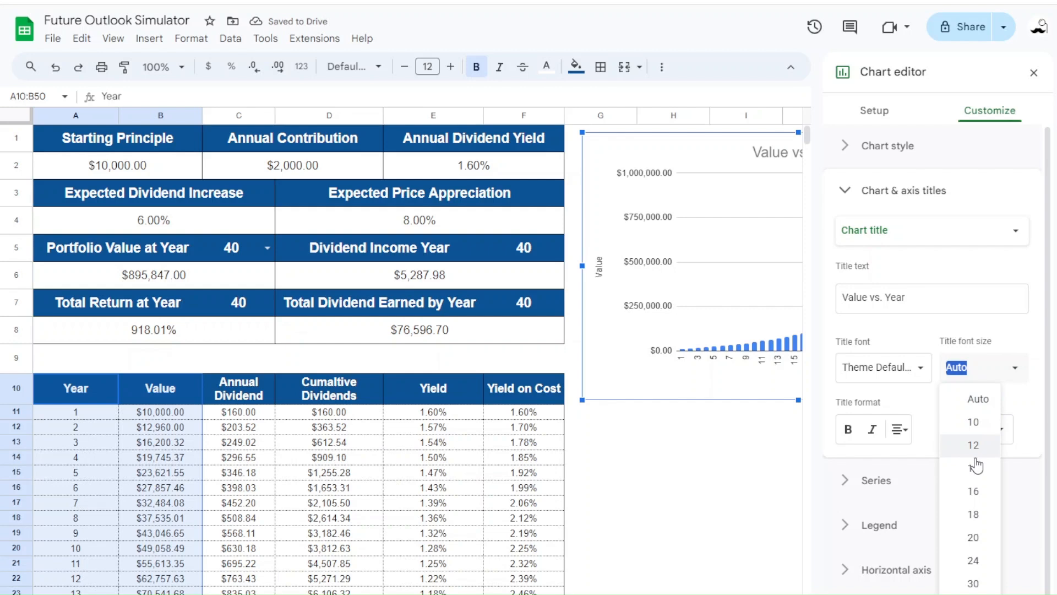
left_click(978, 569)
left_click(974, 435)
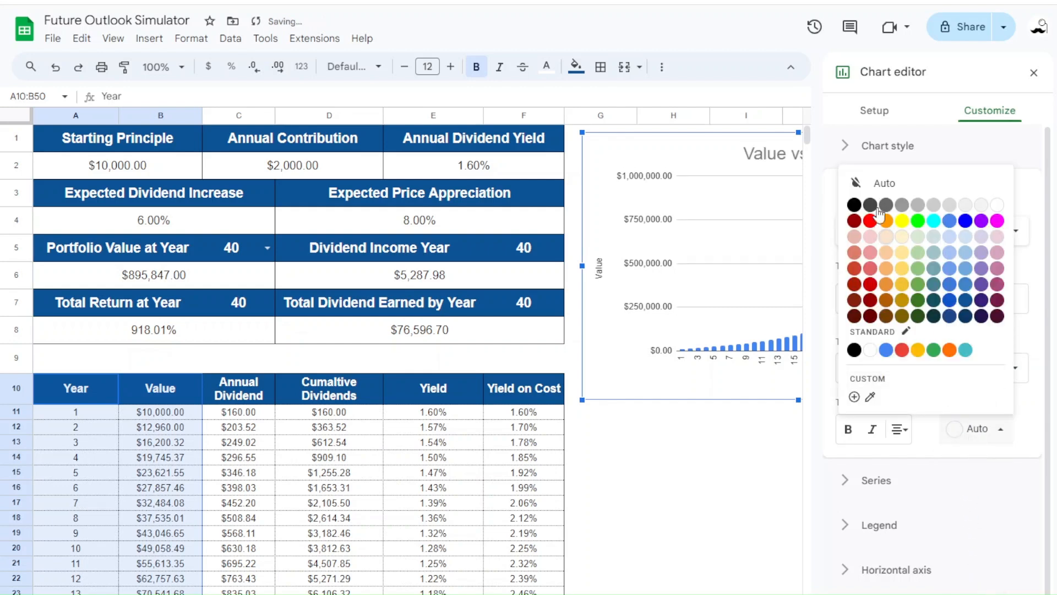
left_click(855, 204)
left_click(850, 430)
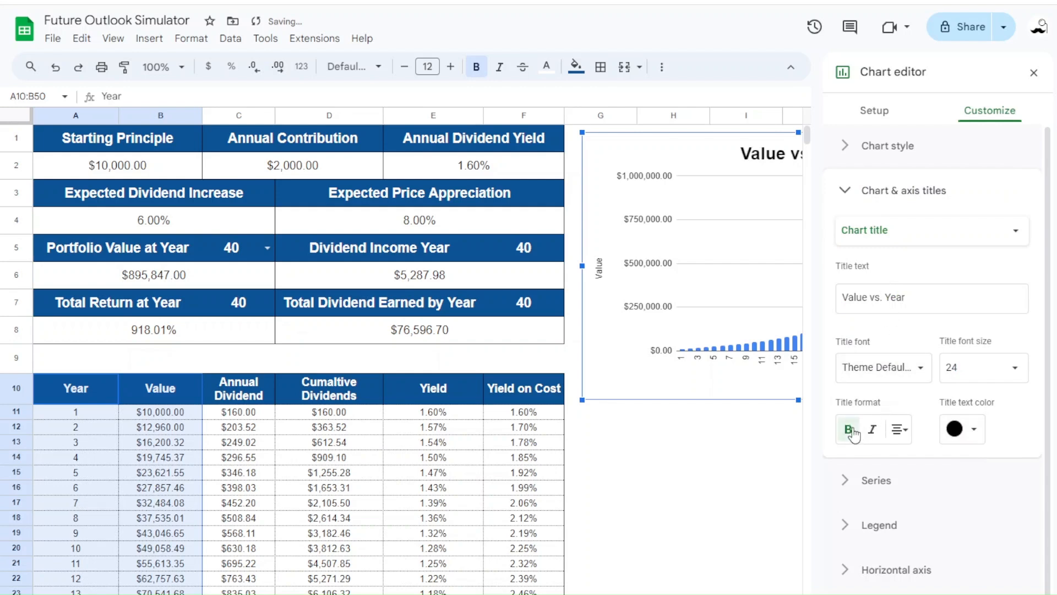
Fill the chart's Value series with the dark blue that matches the table headers
left_click(881, 483)
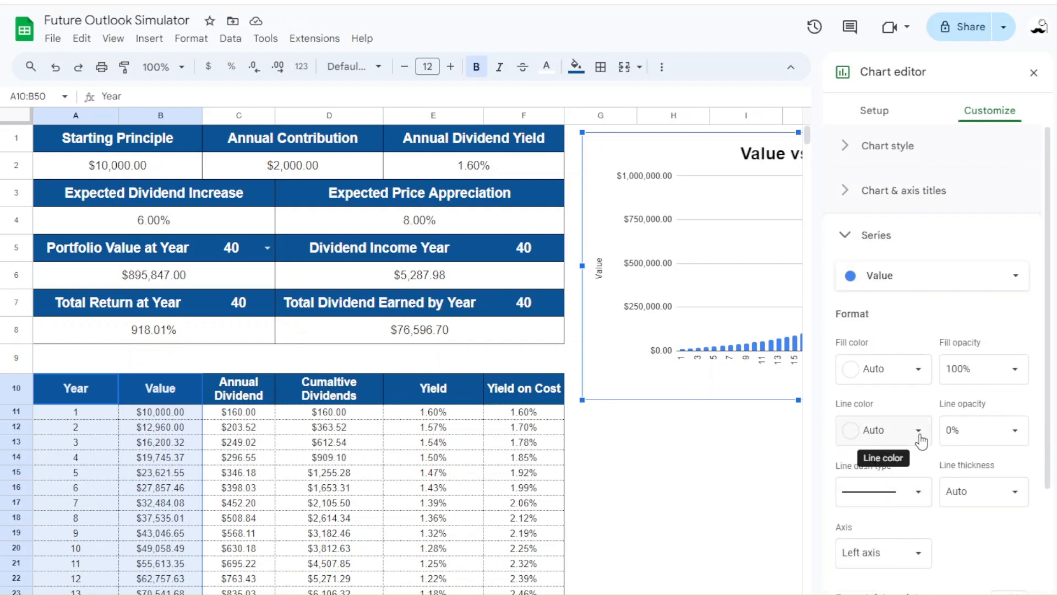
left_click(900, 380)
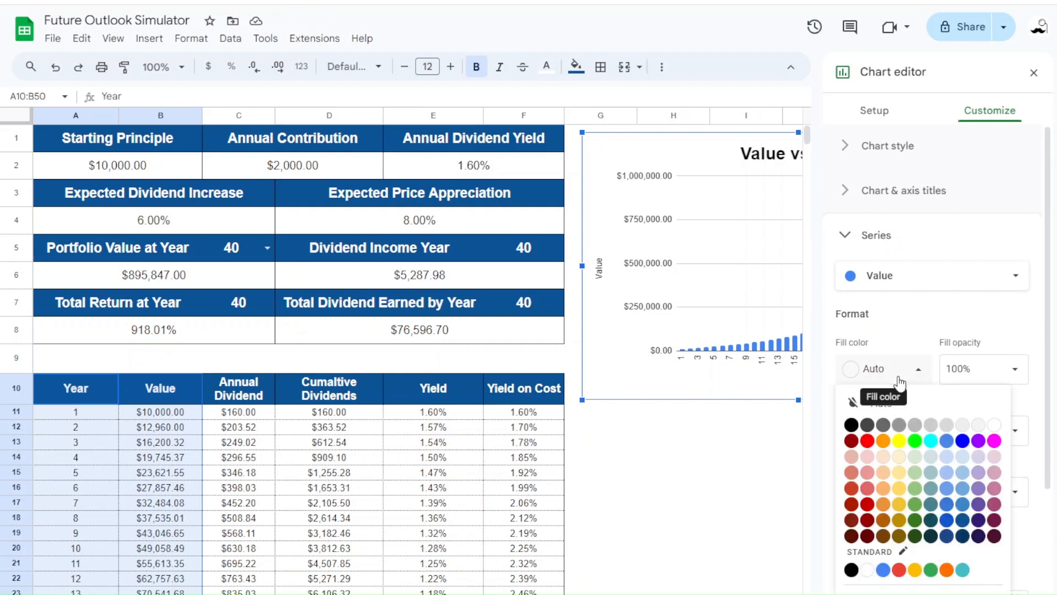
left_click(964, 532)
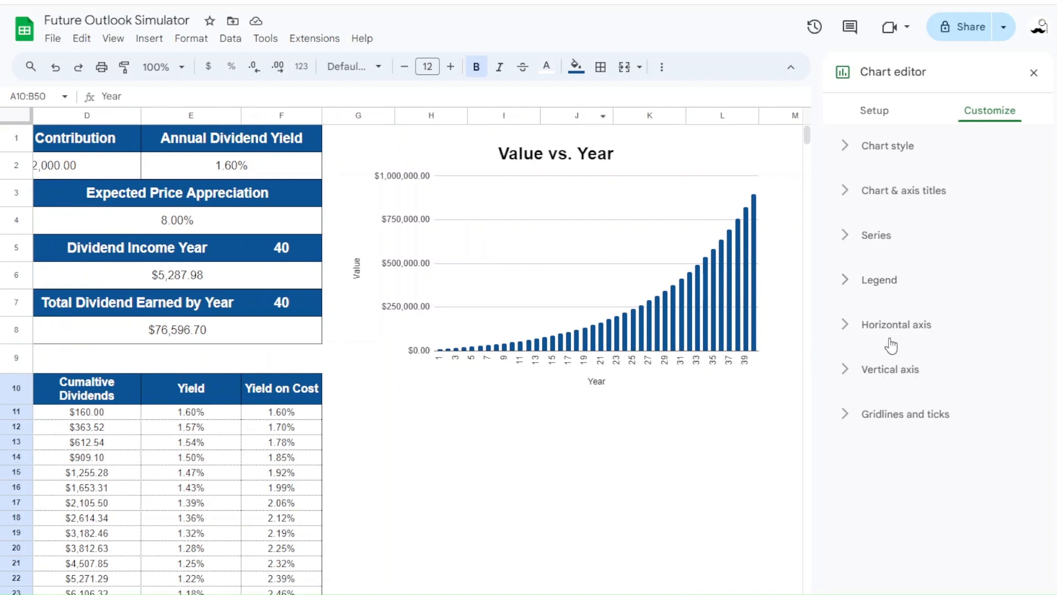
Slant the chart's horizontal axis labels 60°, make them bold and set their font size to 10
left_click(870, 325)
left_click(854, 543)
type("60")
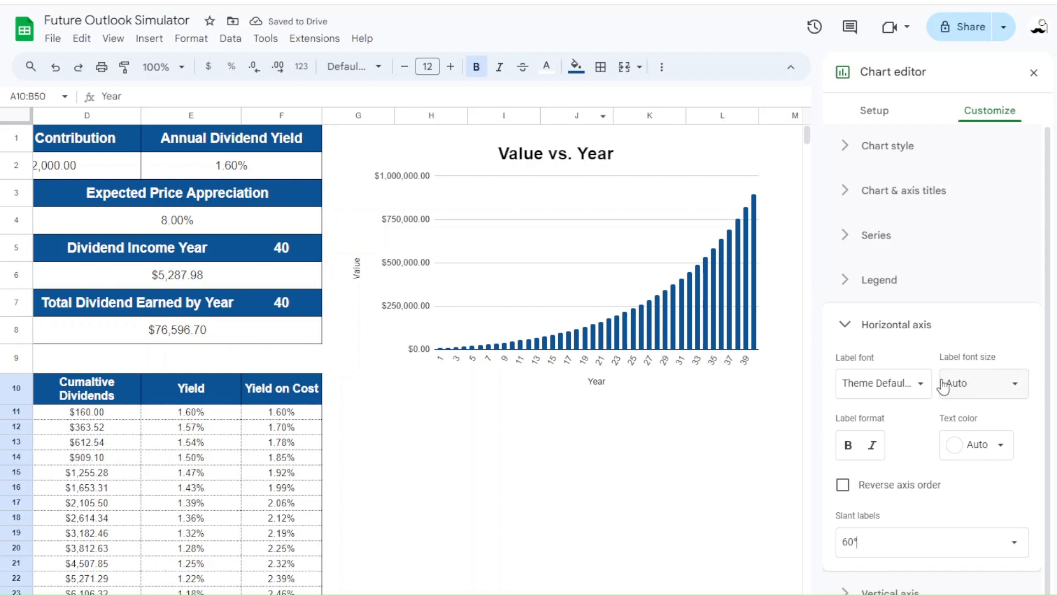
left_click(848, 445)
left_click(965, 381)
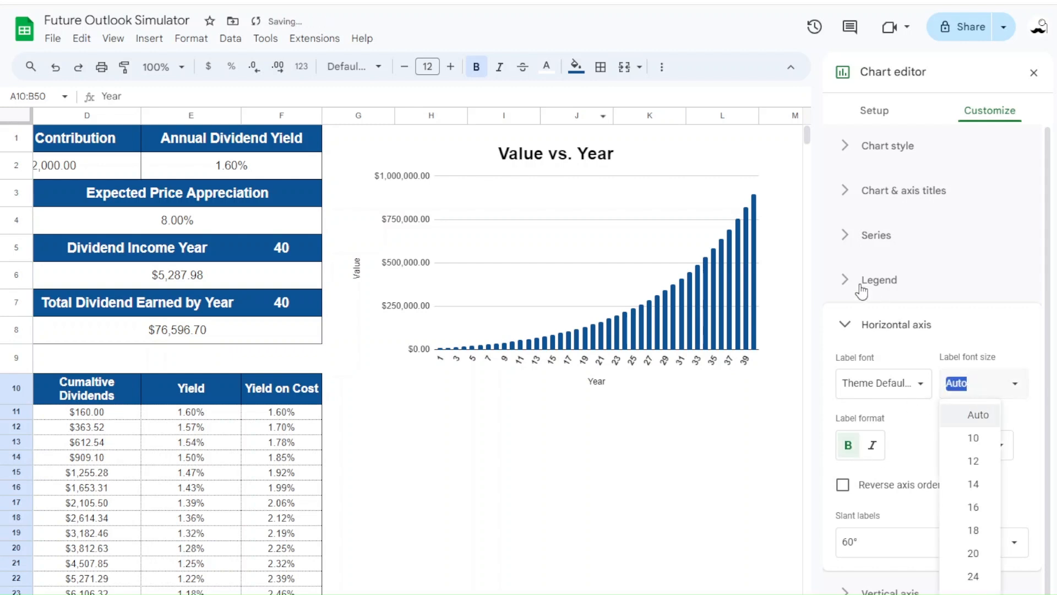
left_click(974, 461)
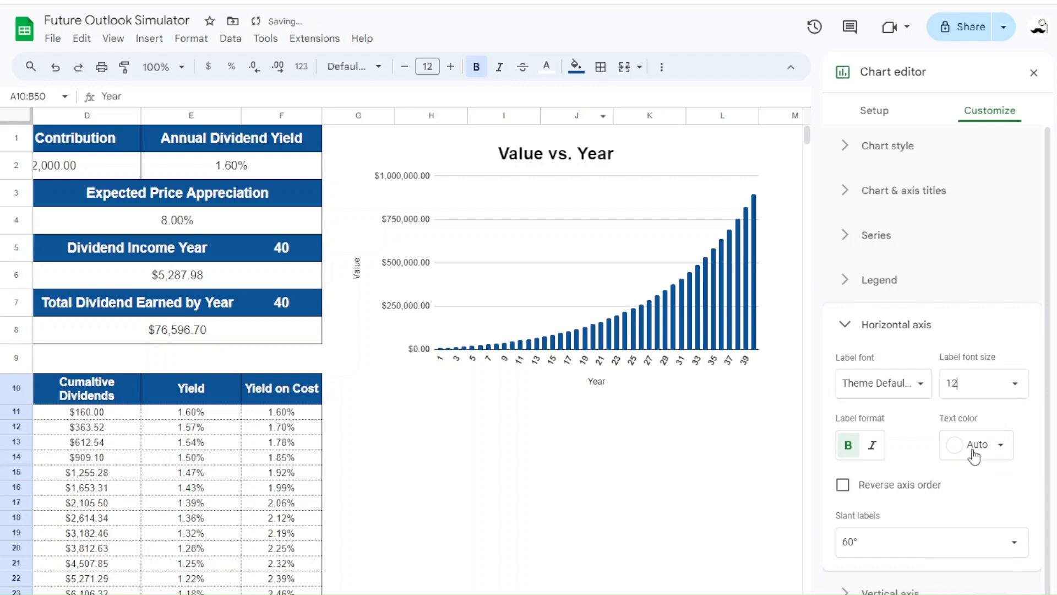
left_click(983, 384)
left_click(973, 438)
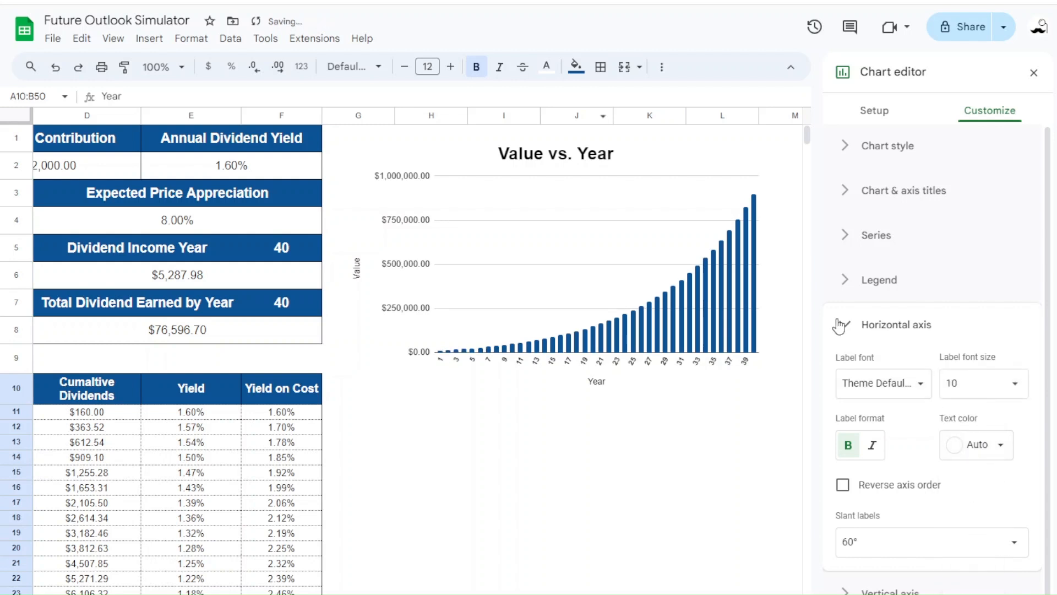
Widen the chart so that its right edge reaches into column N
scroll(402, 353, "right", 2)
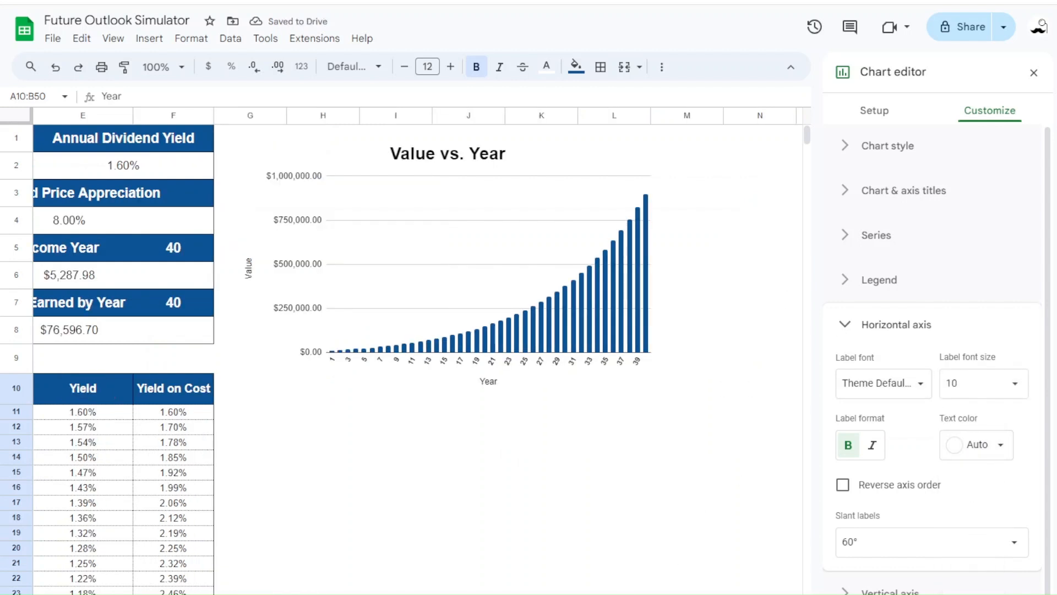
left_click(665, 278)
left_click_drag(668, 266, 739, 267)
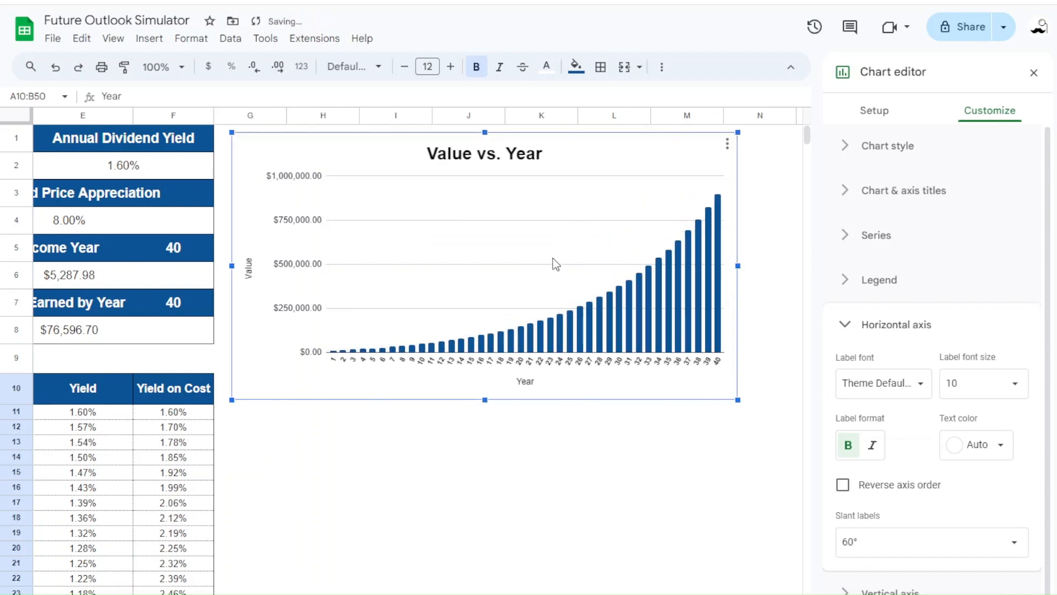
Make the chart's vertical axis labels bold and set their number format to Currency (rounded)
left_click(938, 322)
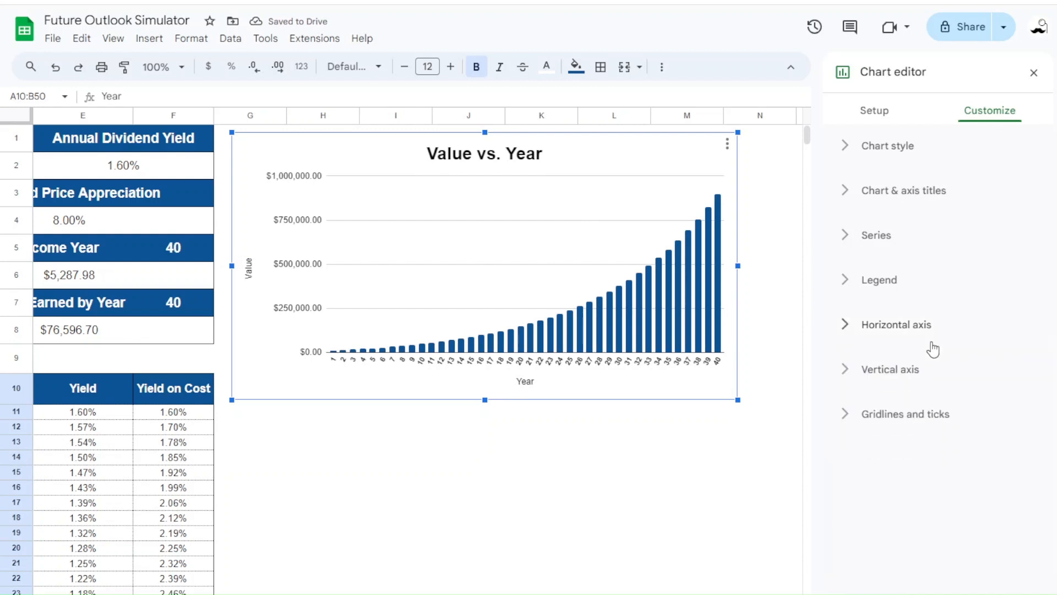
left_click(895, 378)
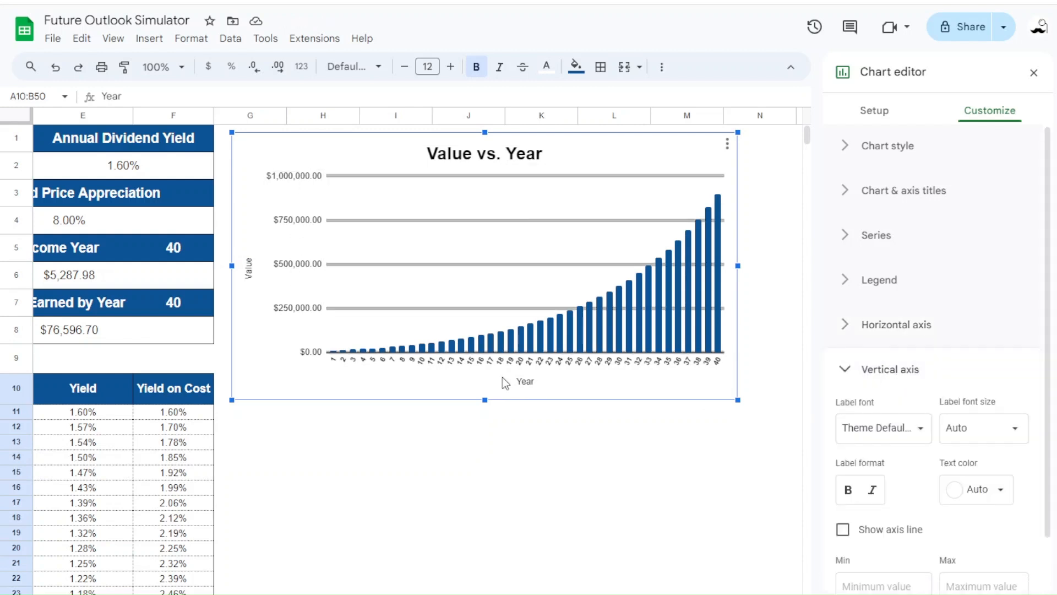
left_click(837, 495)
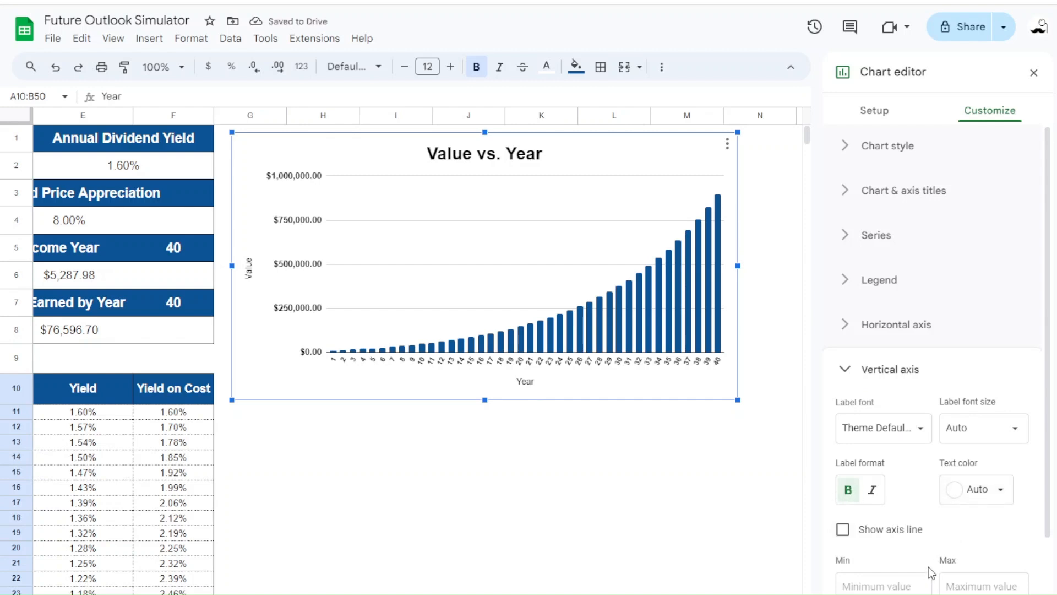
scroll(931, 572, "down", 3)
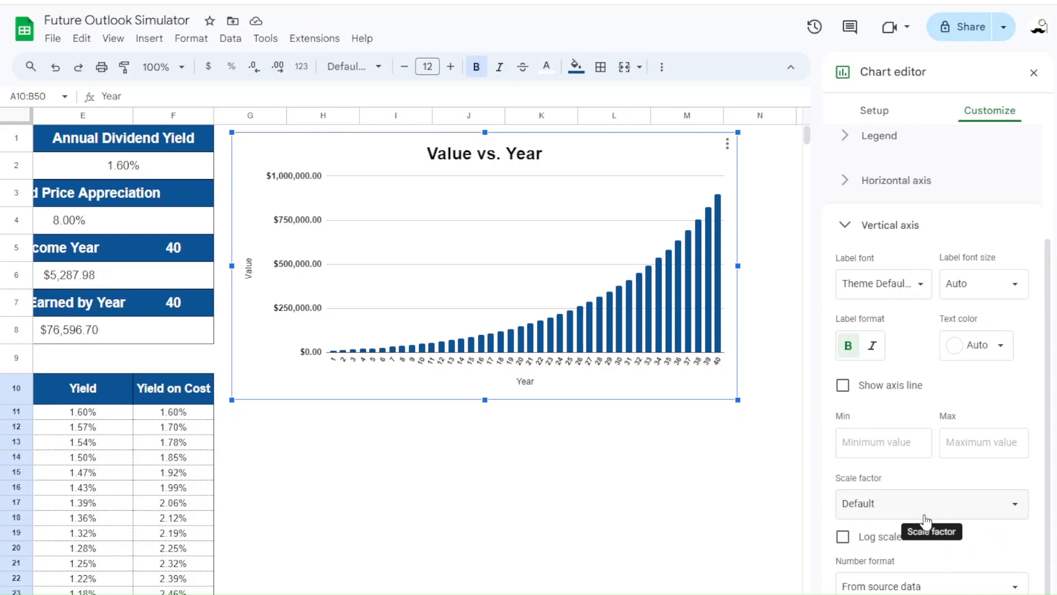
left_click(924, 584)
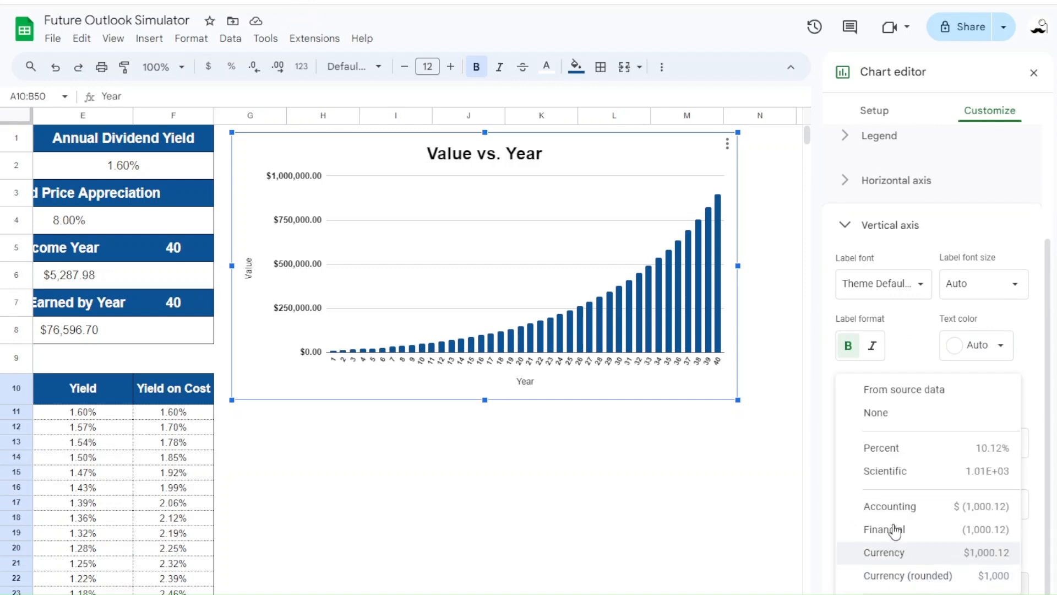
left_click(915, 575)
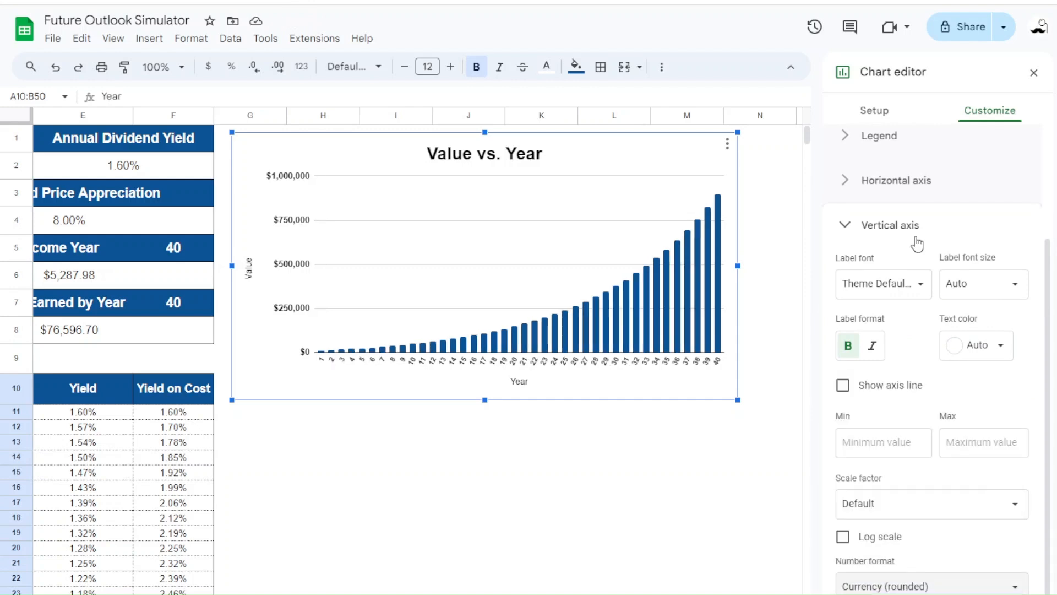
Remove the vertical axis title "Value" from the chart
left_click(249, 269)
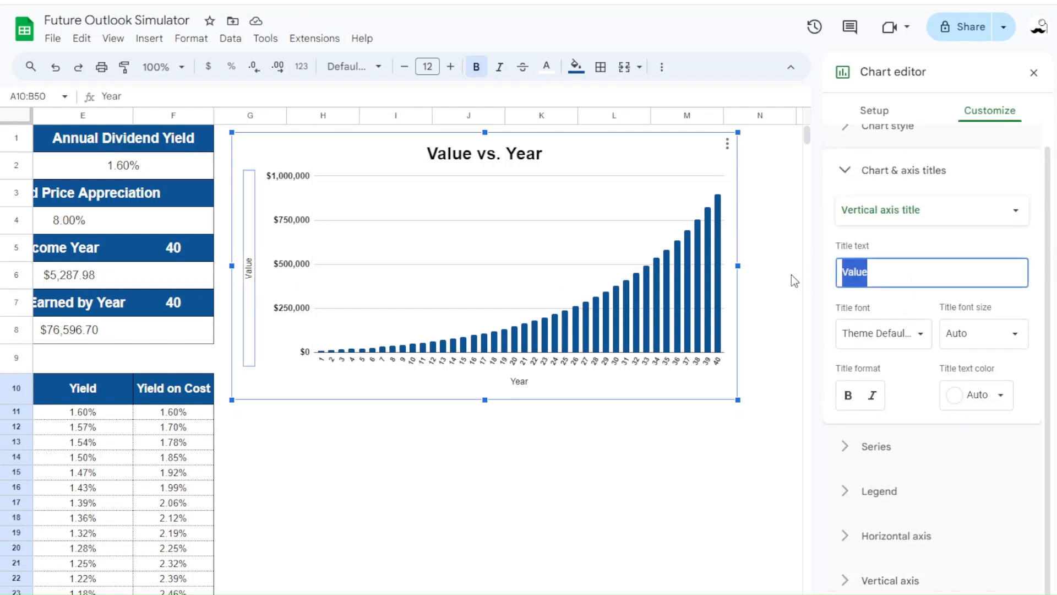
key("BackSpace")
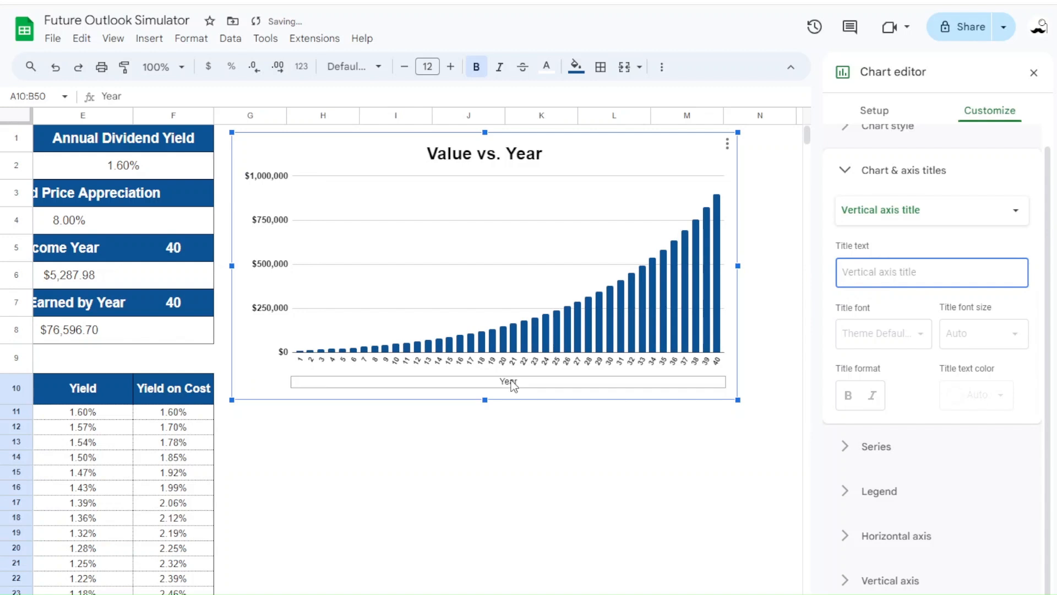
Remove the horizontal axis title "Year" from the chart and leave chart editing
left_click(511, 383)
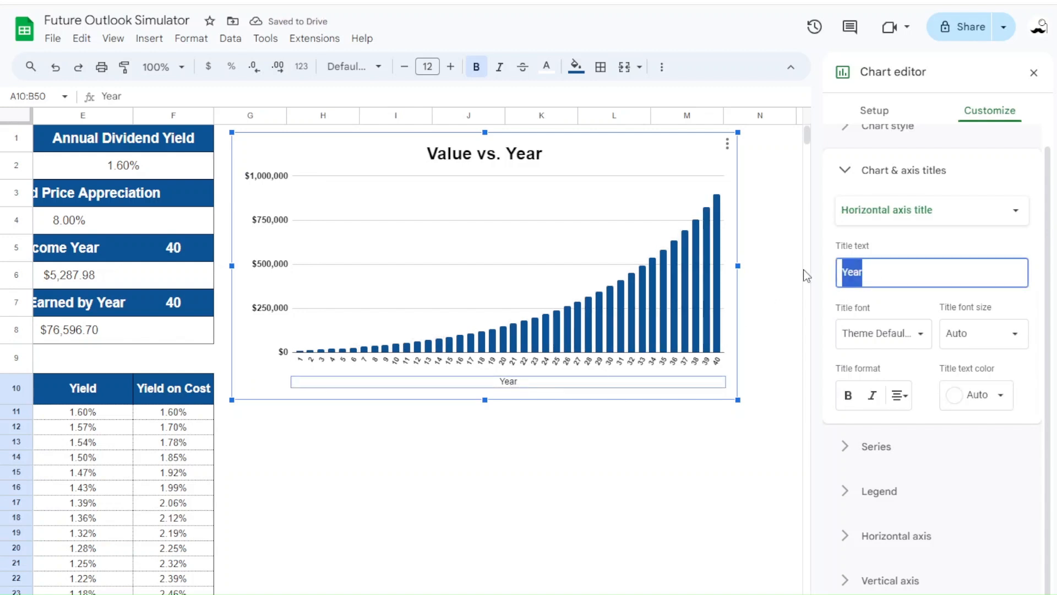
key("BackSpace")
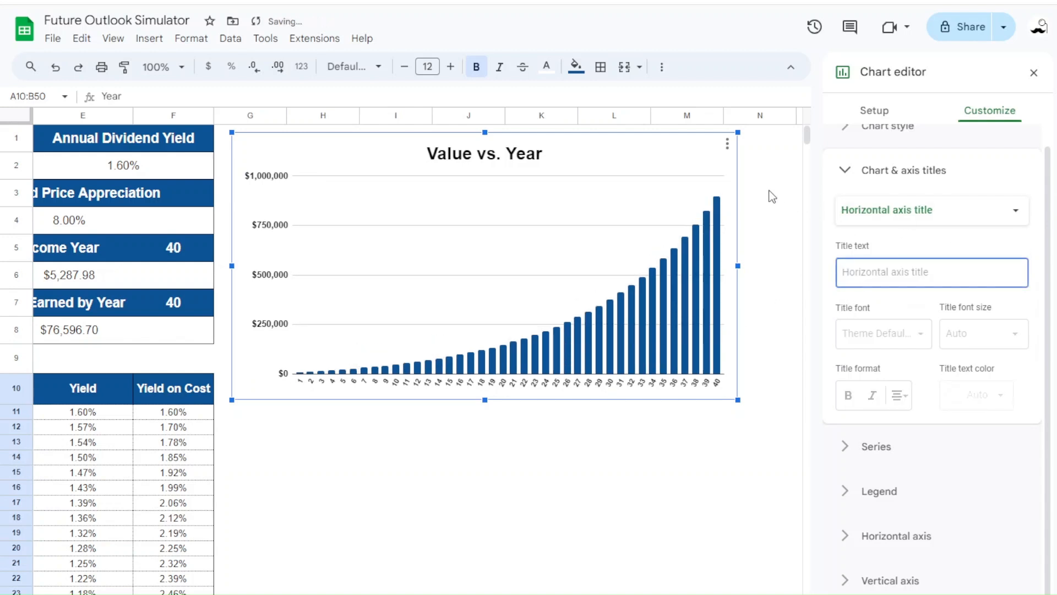
left_click(772, 196)
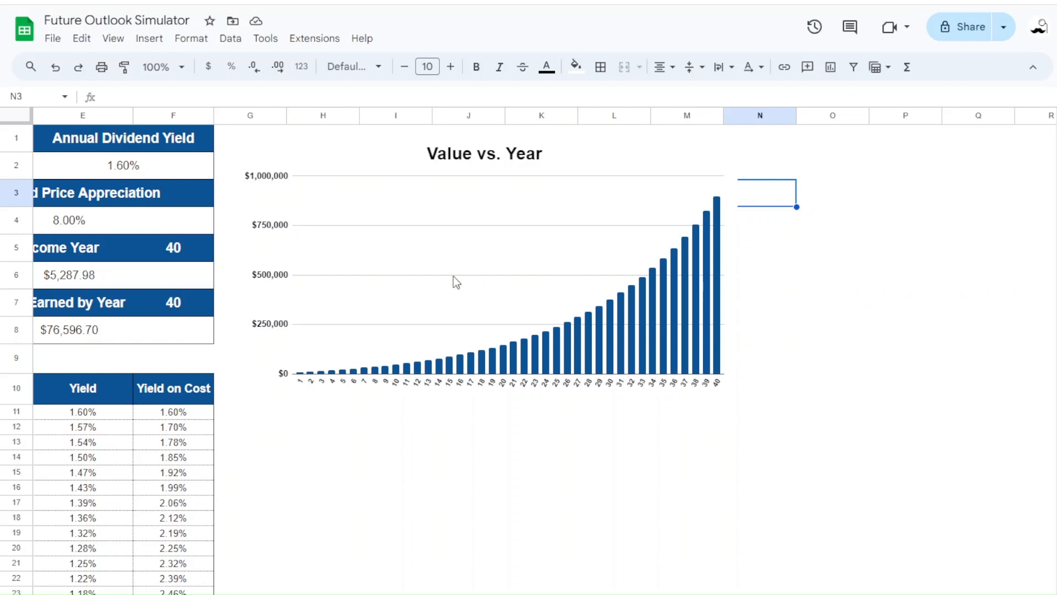
Duplicate the Value vs. Year chart and place the copy directly beneath the original, aligned with its edges
left_click(502, 268)
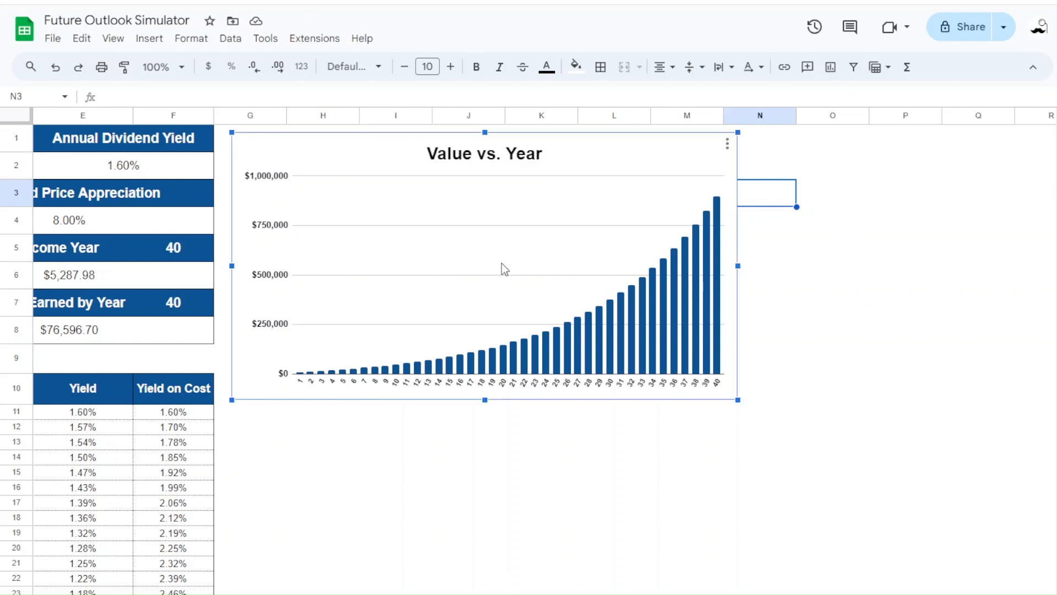
key("ctrl+c")
key("ctrl+v")
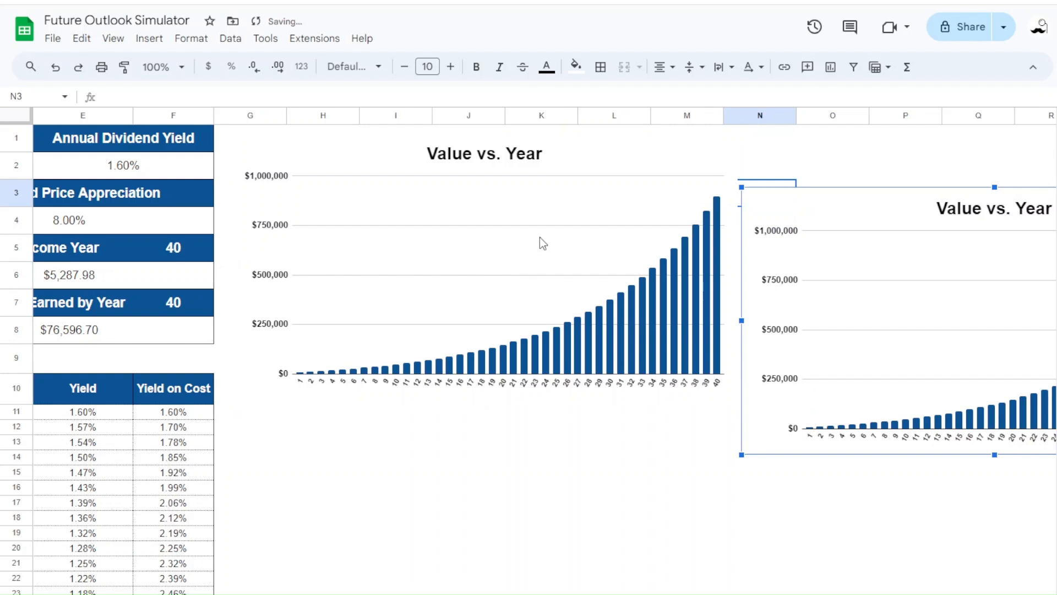
left_click_drag(559, 521, 335, 498)
Change the title of the lower chart to "Yearly Dividend Income"
scroll(518, 453, "left", 2)
double_click(567, 423)
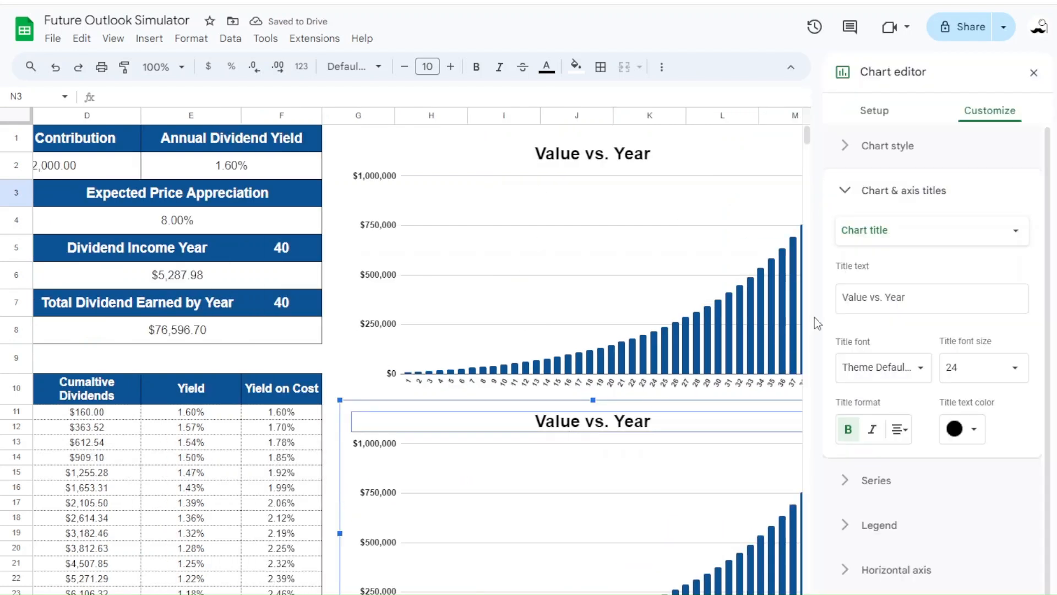
left_click_drag(906, 297, 802, 306)
key("BackSpace")
type("Yearly Dividend Income")
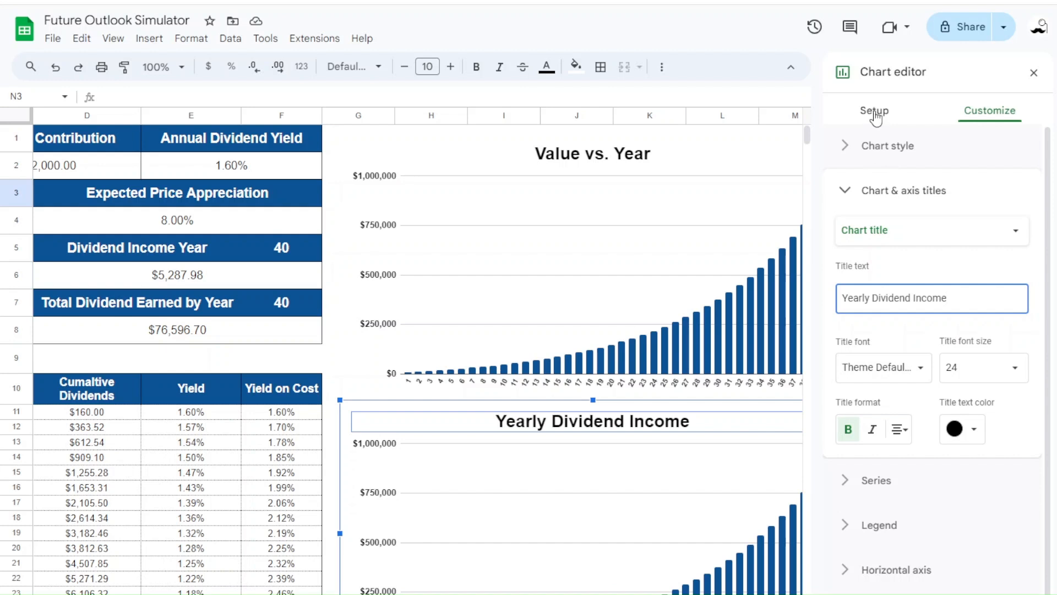
Set the Yearly Dividend Income chart's data range to A10:C50 and plot Annual Dividend as its series instead of Value
left_click(874, 110)
left_click(878, 288)
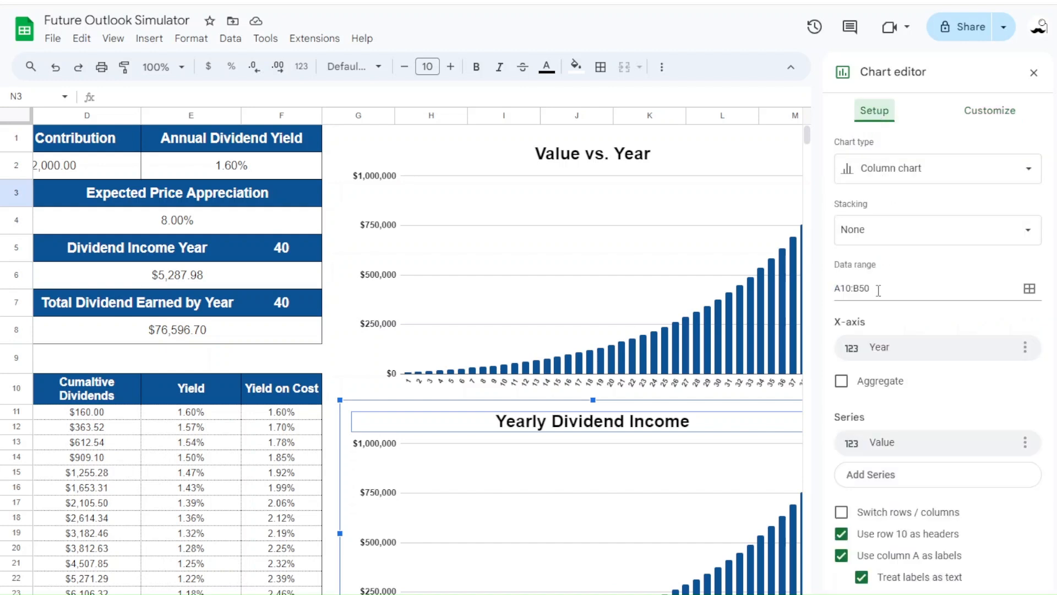
left_click(861, 288)
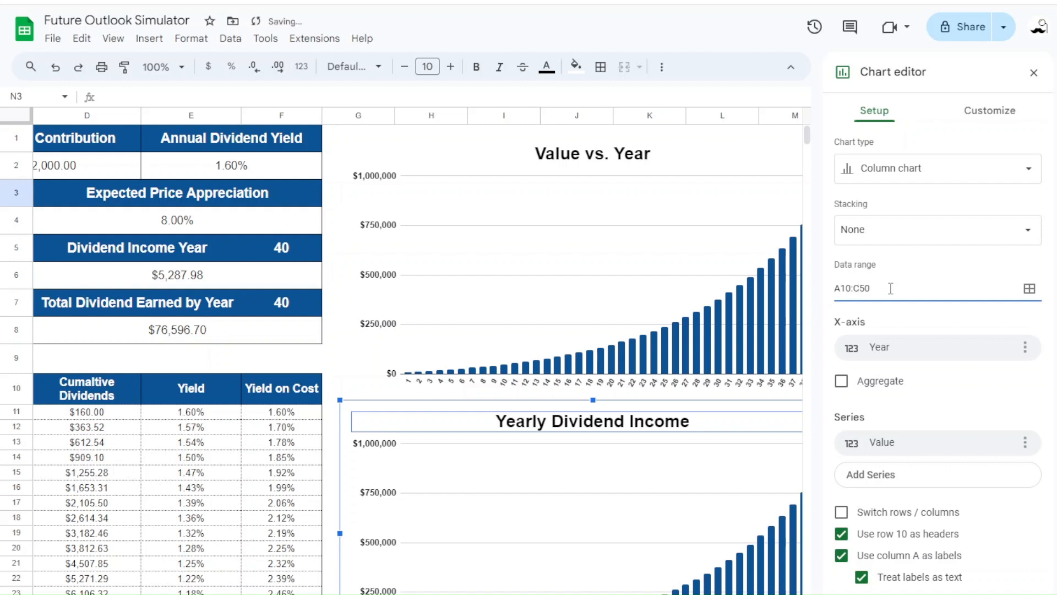
left_click(891, 446)
left_click(897, 549)
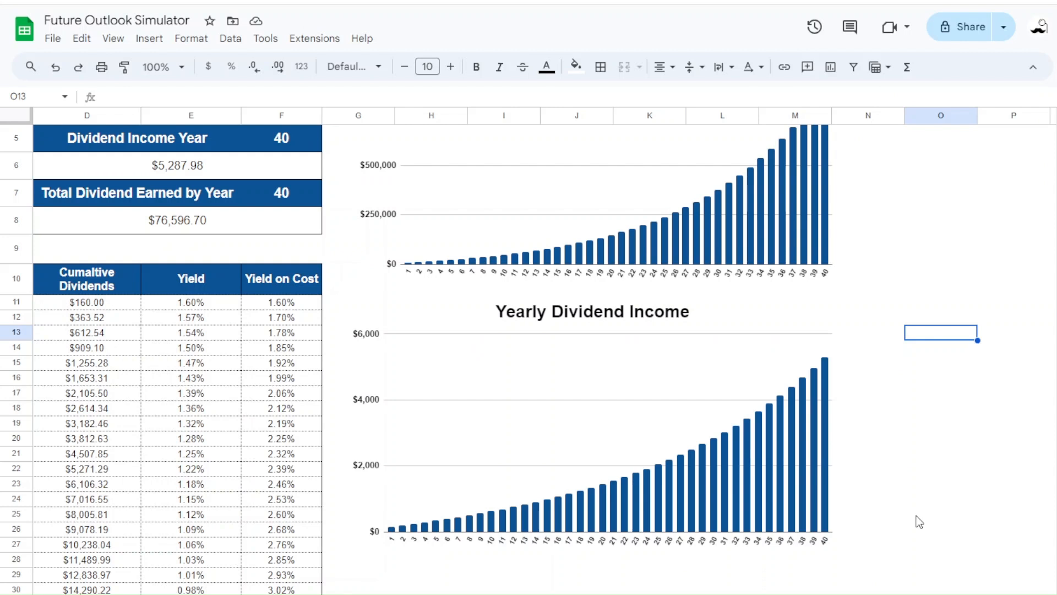
Change the title of the upper chart to "Portfolio Value"
scroll(918, 518, "up", 2)
left_click(611, 159)
double_click(593, 157)
left_click_drag(905, 298, 810, 306)
type("Portfolio Value")
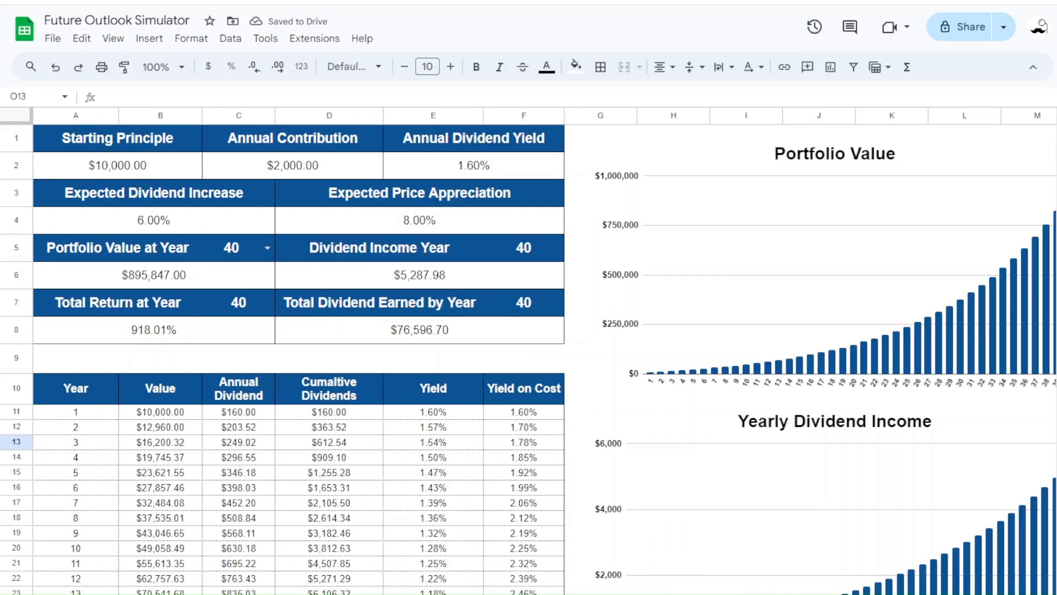
Move the Portfolio Value and Yearly Dividend Income charts left so both sit close beside column F
left_click(665, 262)
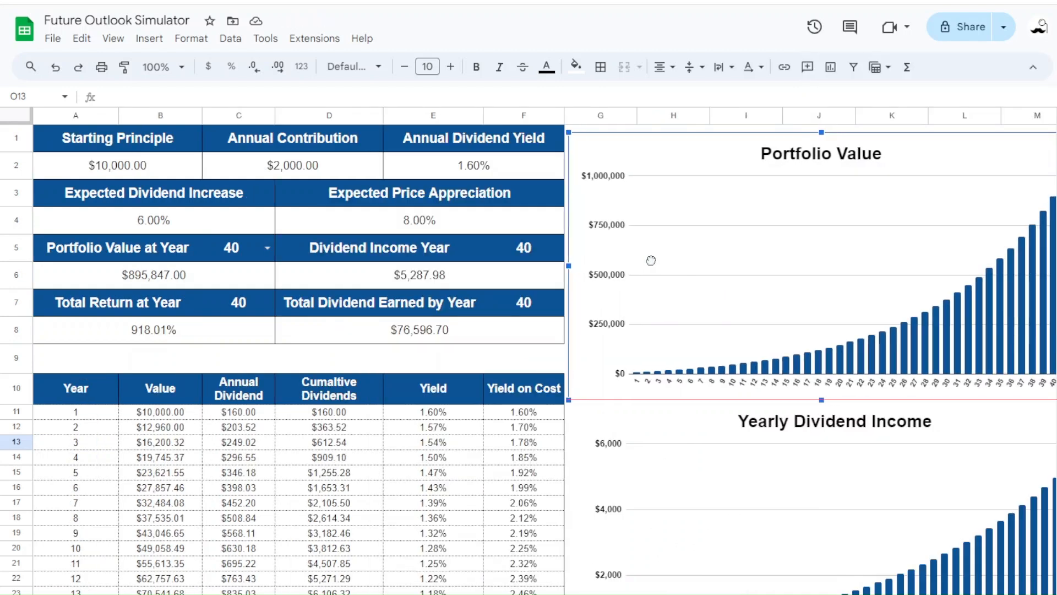
left_click_drag(649, 262, 647, 262)
left_click(749, 465)
left_click_drag(710, 425, 695, 425)
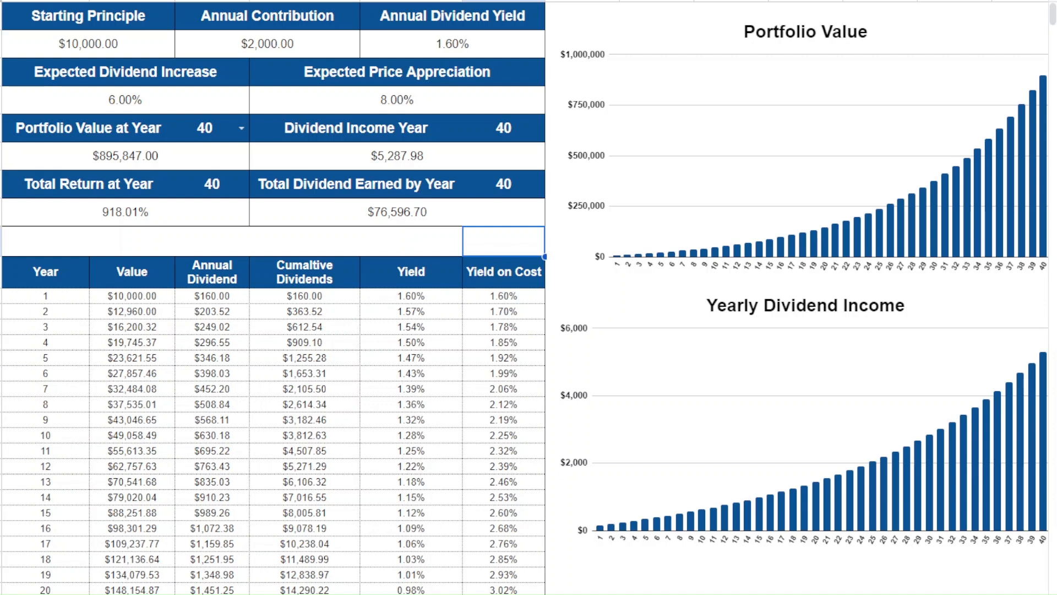
Set the Starting Principle input to 20000 to test the simulator
left_click(114, 49)
type("20000")
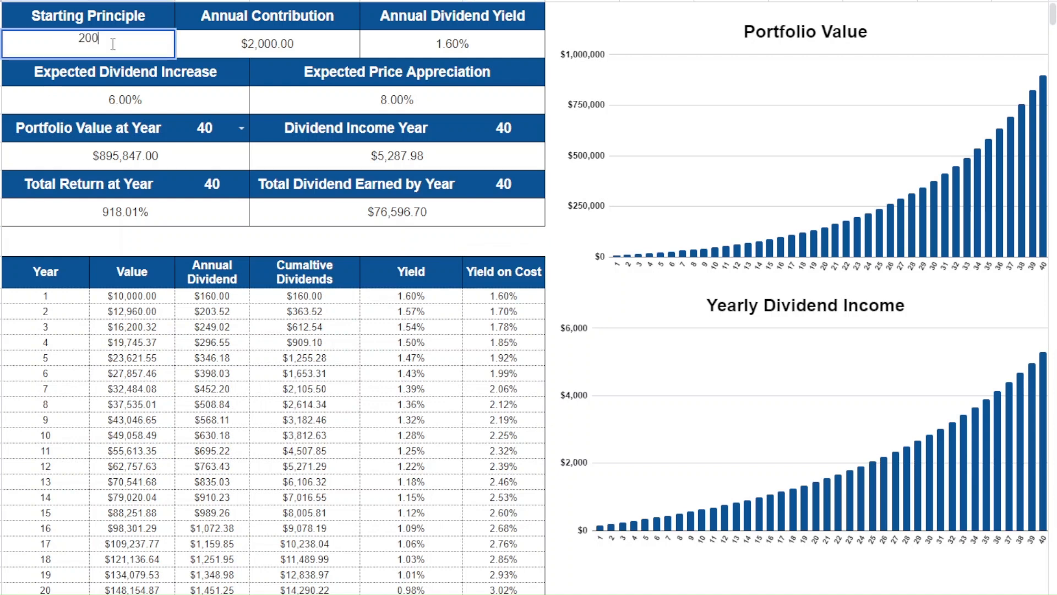
key("Return")
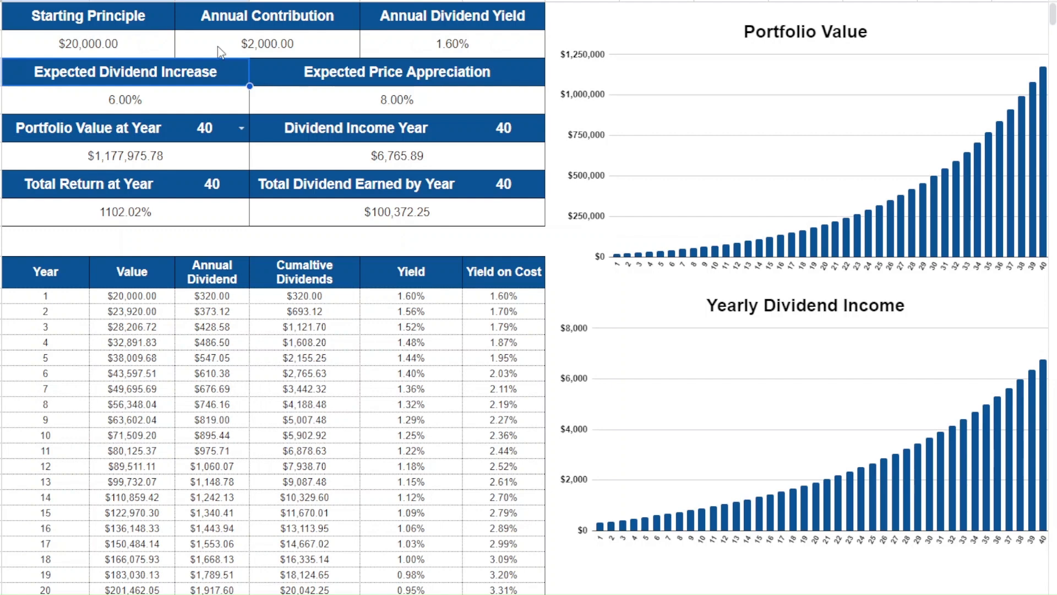
Set the Annual Contribution input to 5000
left_click(272, 45)
type("50000")
key("BackSpace")
key("Return")
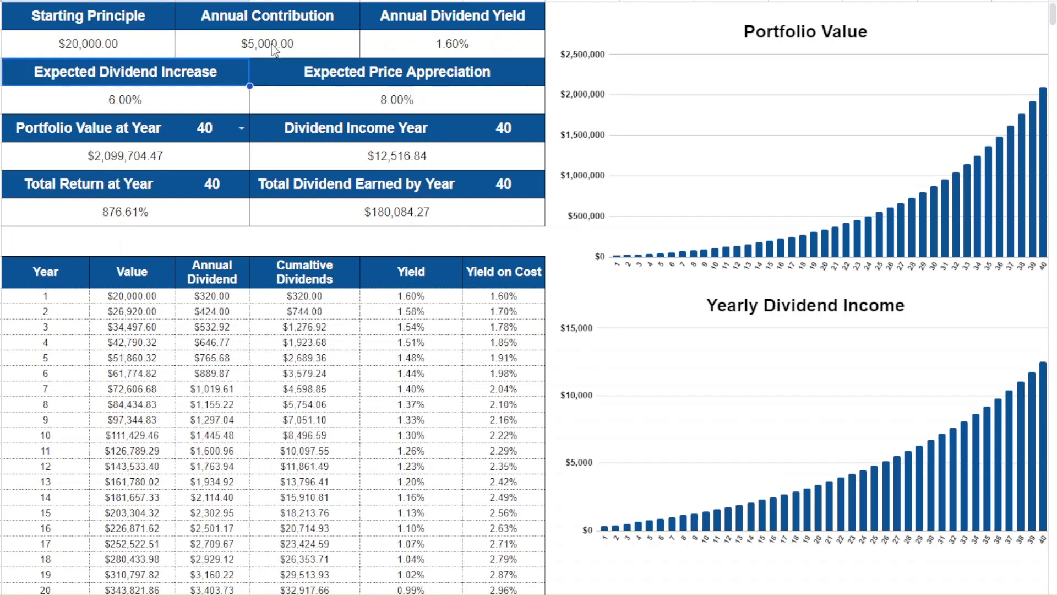
Set the Annual Dividend Yield input to 2.4%
left_click(406, 50)
type("2.4")
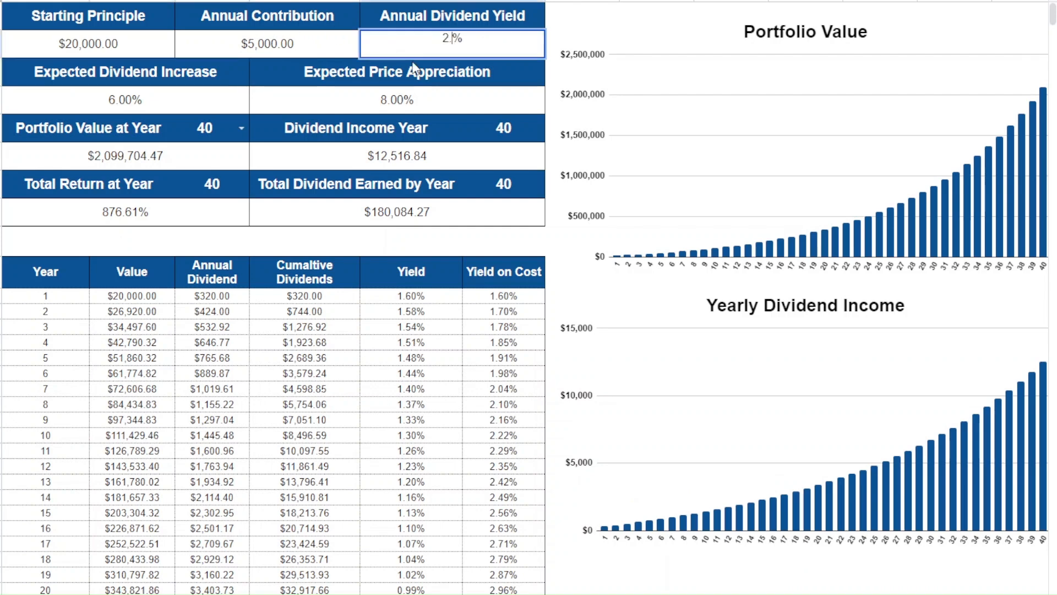
key("Return")
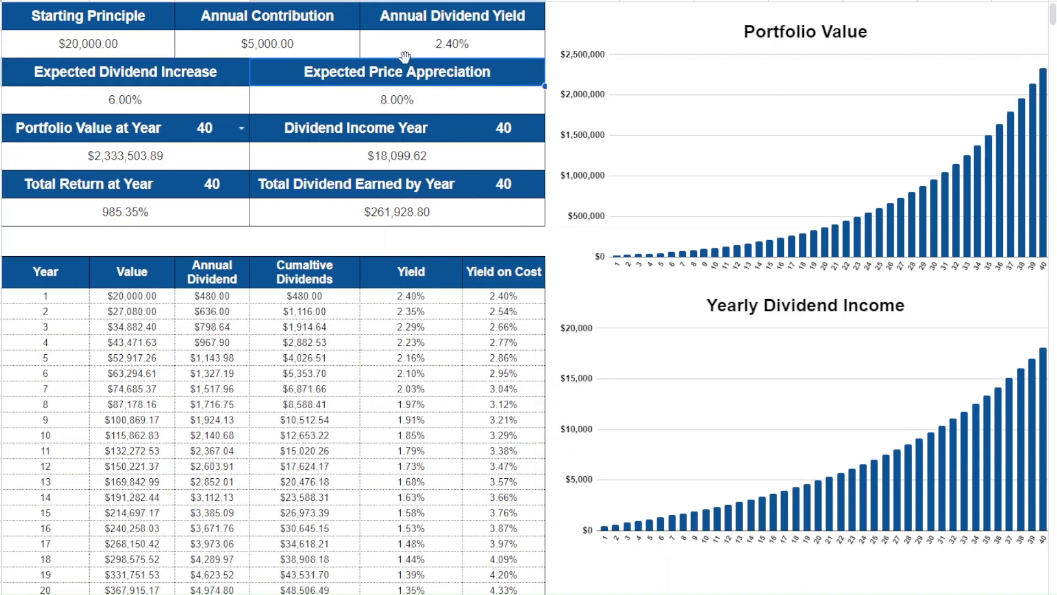